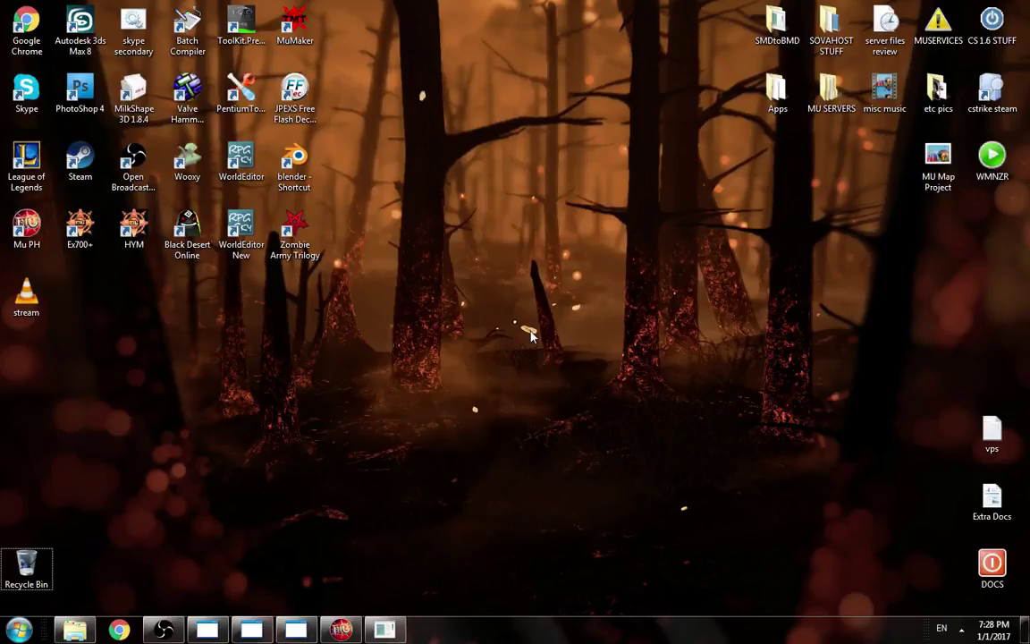
# Open the Monsters folder inside the Data folder of muservers6e3.
pyautogui.click(75, 629)
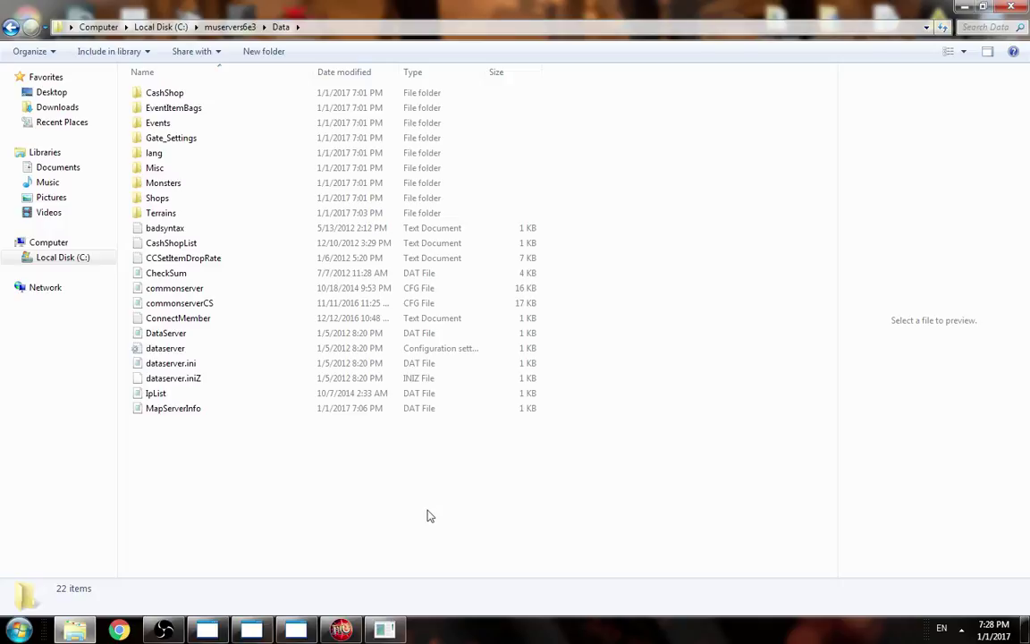
pyautogui.moveTo(427, 515); pyautogui.dragTo(214, 74)
pyautogui.click(615, 175)
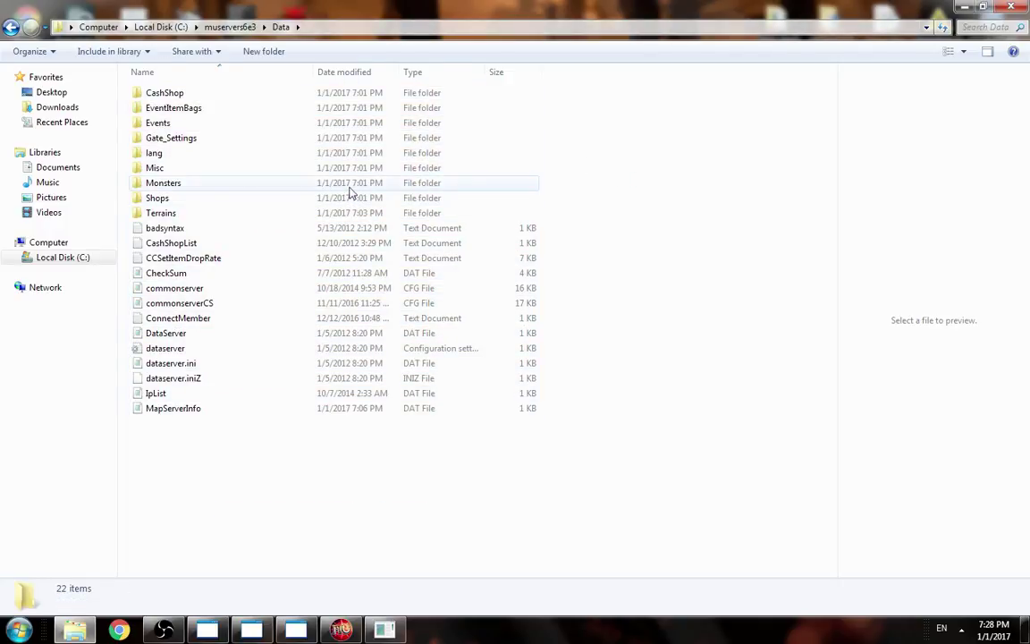
pyautogui.doubleClick(206, 184)
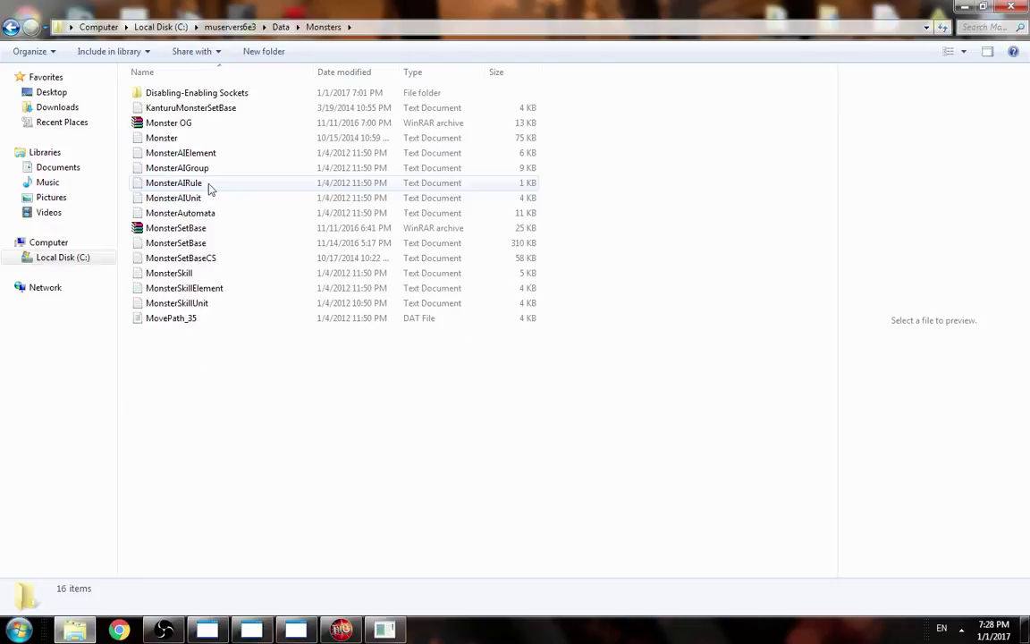
# Preview the contents of the Monster and MonsterSetBase text documents.
pyautogui.click(191, 140)
pyautogui.click(196, 244)
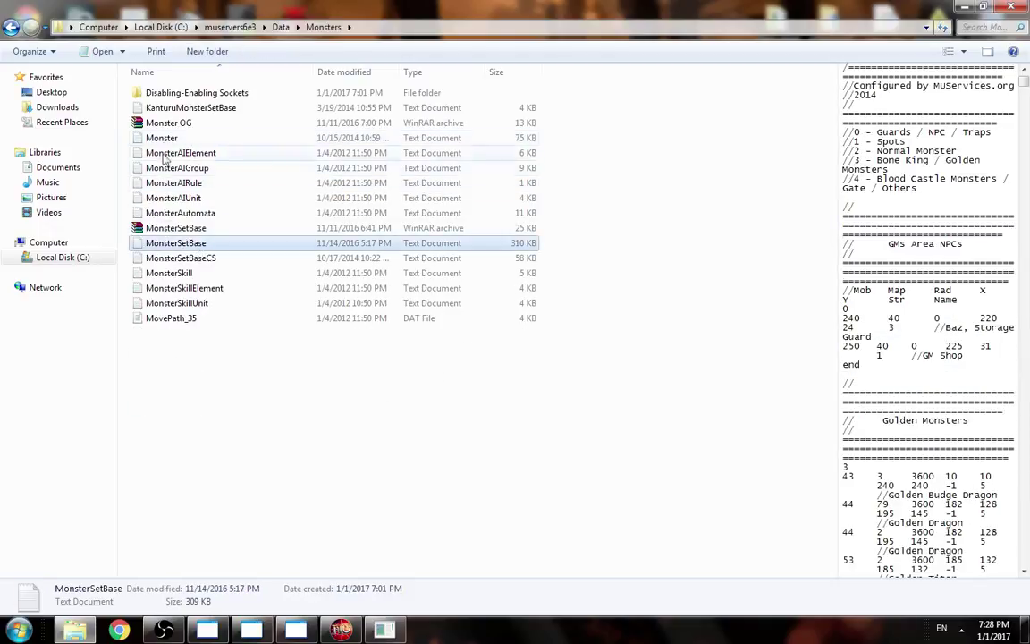
pyautogui.click(195, 139)
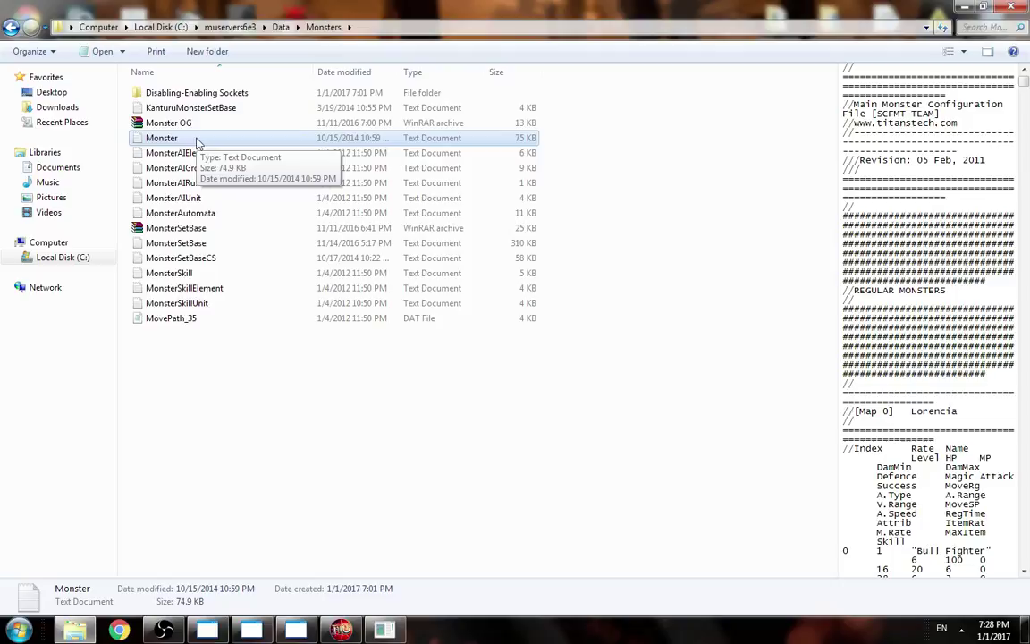
pyautogui.click(212, 243)
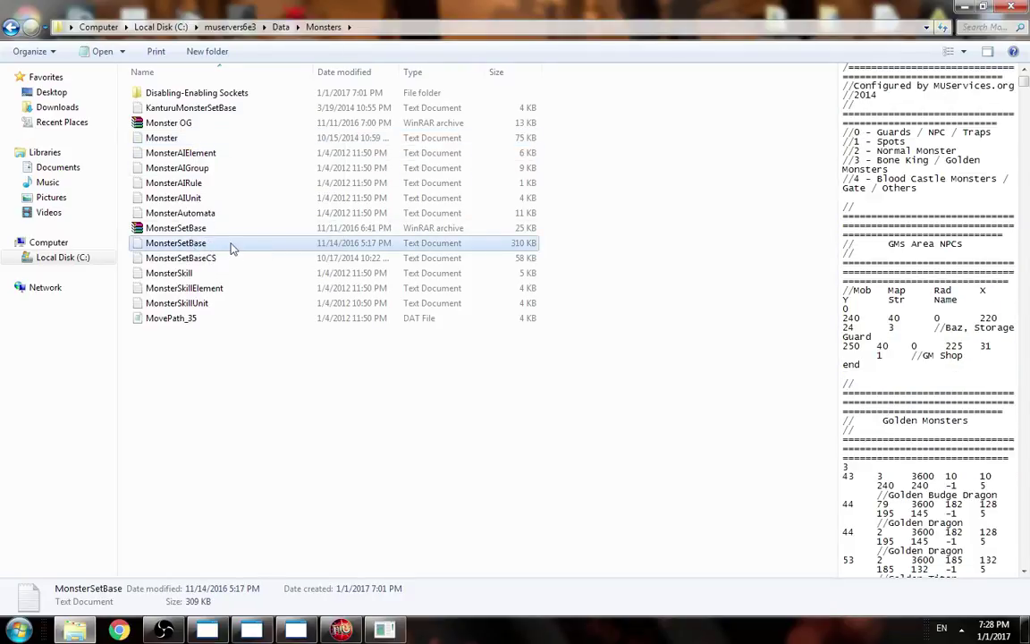
pyautogui.click(329, 384)
# Switch to the MU game client and walk the character around Loren Market.
pyautogui.click(385, 630)
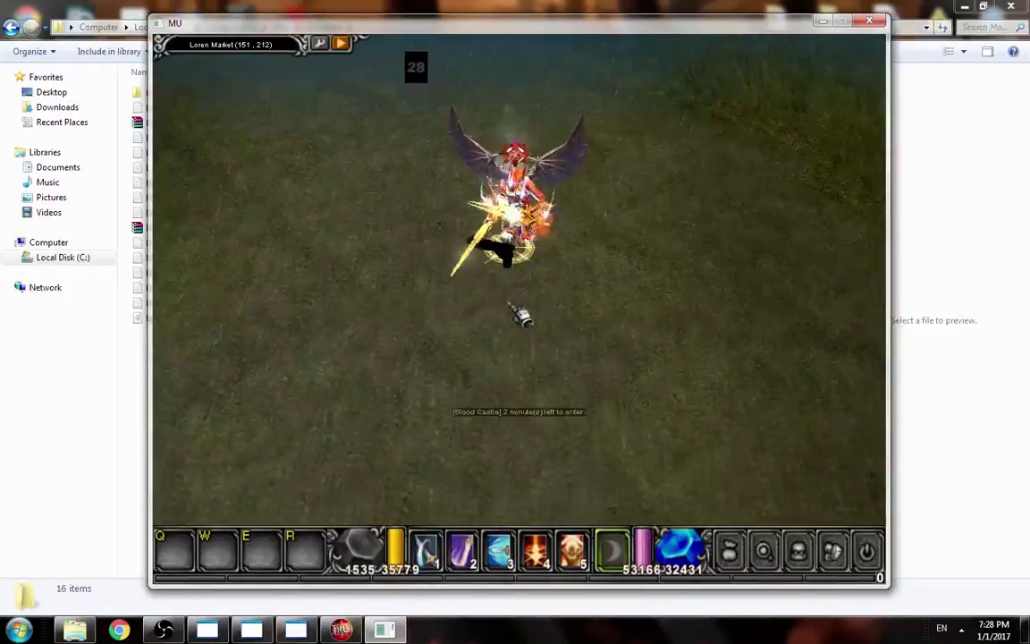
pyautogui.click(470, 323)
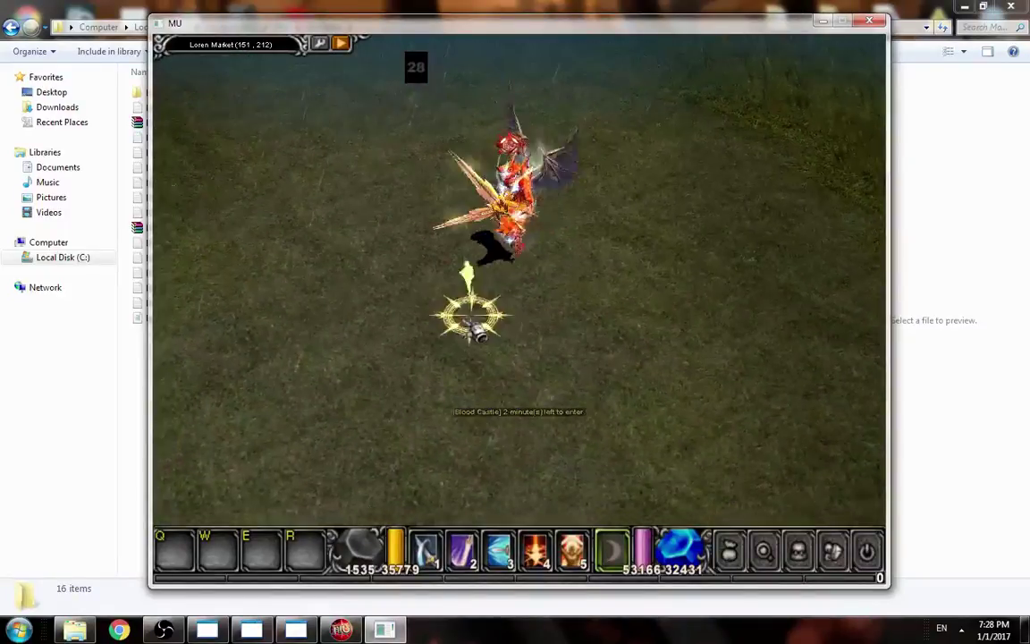
pyautogui.click(542, 263)
pyautogui.click(536, 366)
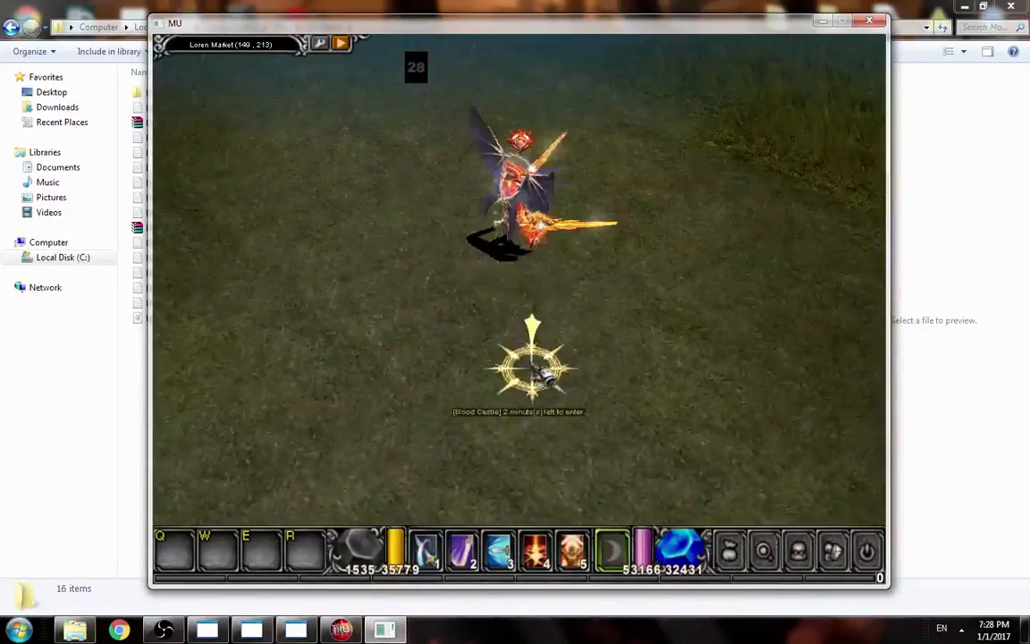
pyautogui.click(502, 290)
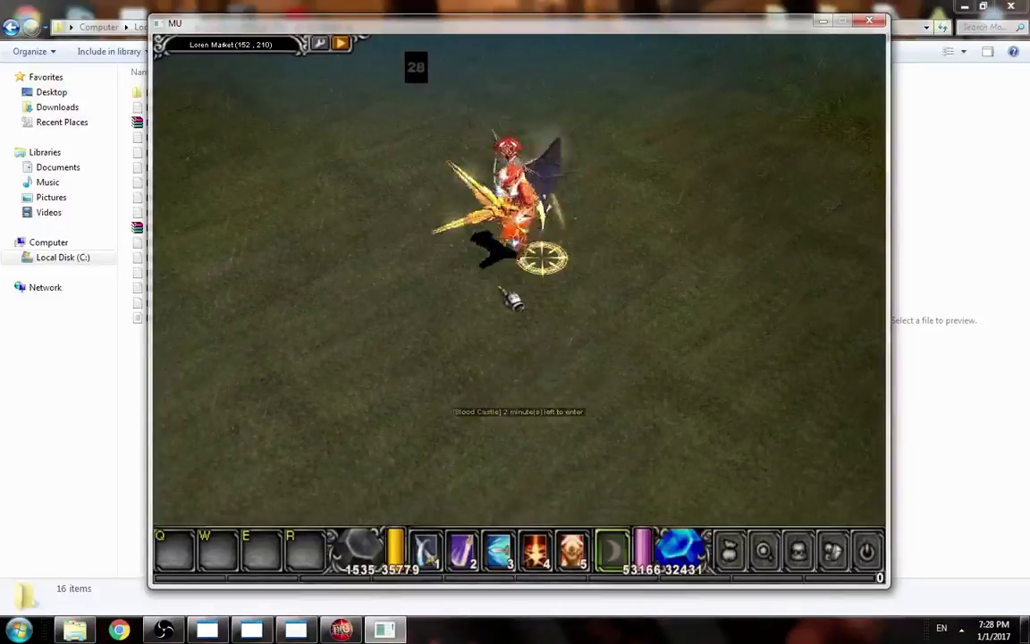
pyautogui.click(471, 202)
pyautogui.click(515, 301)
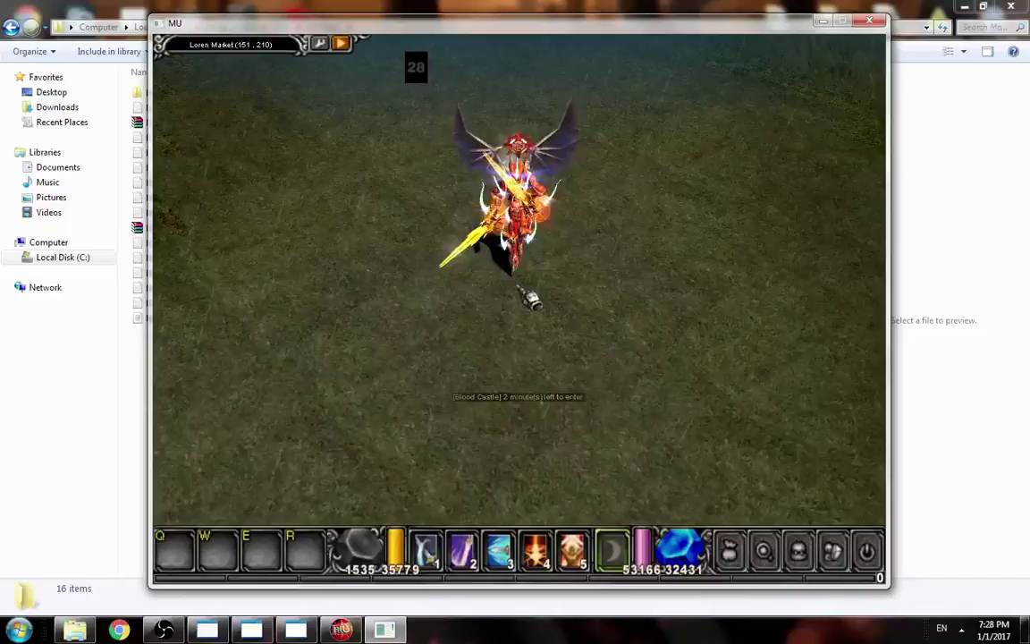
pyautogui.rightClick(486, 300)
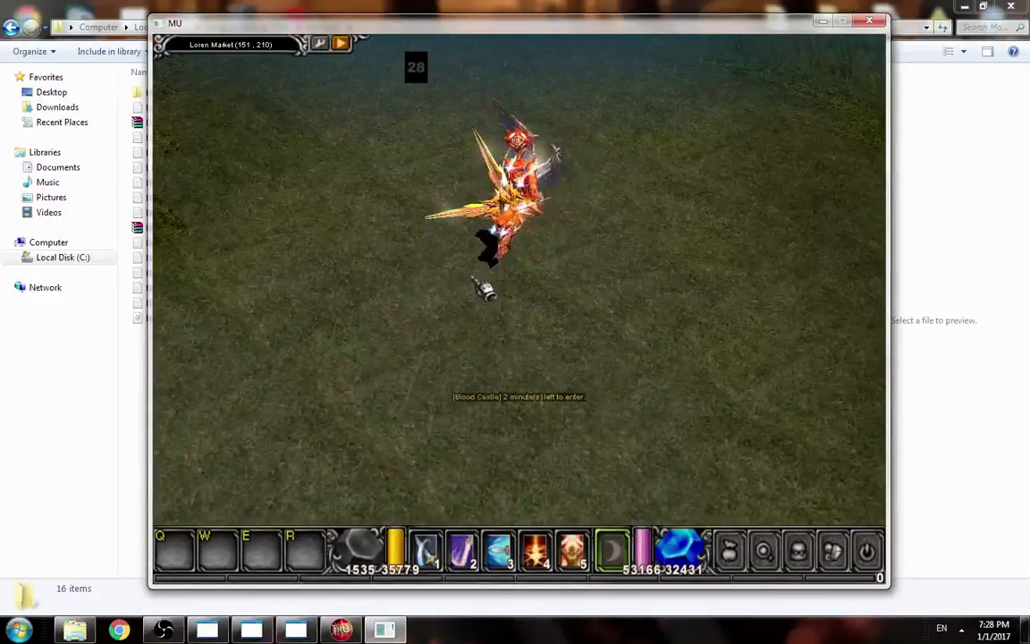
# Return to the Monsters folder and open the MonsterSetBase text document.
pyautogui.click(318, 7)
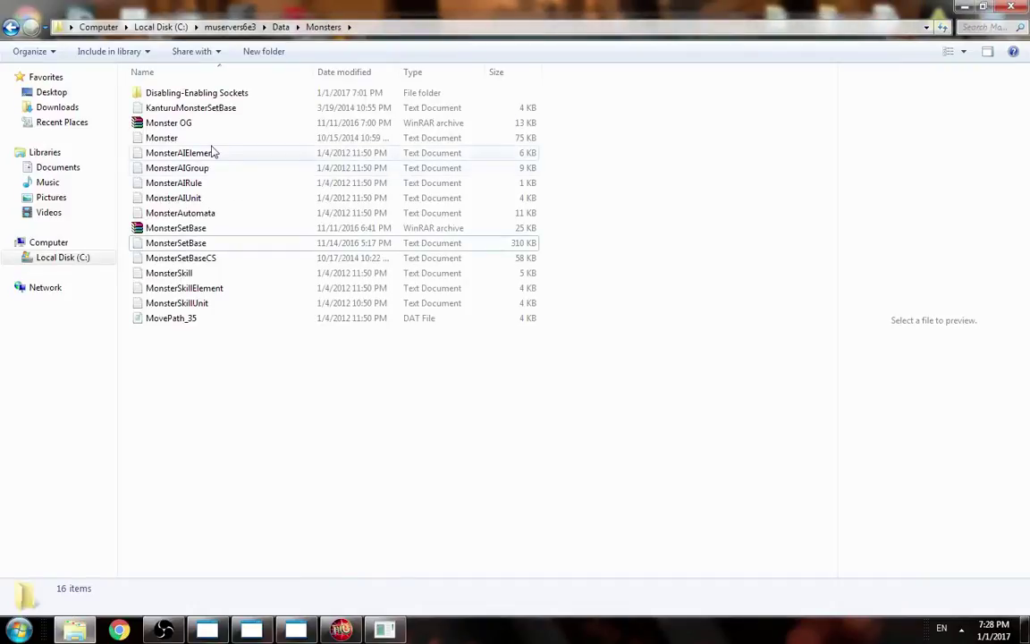
pyautogui.doubleClick(211, 244)
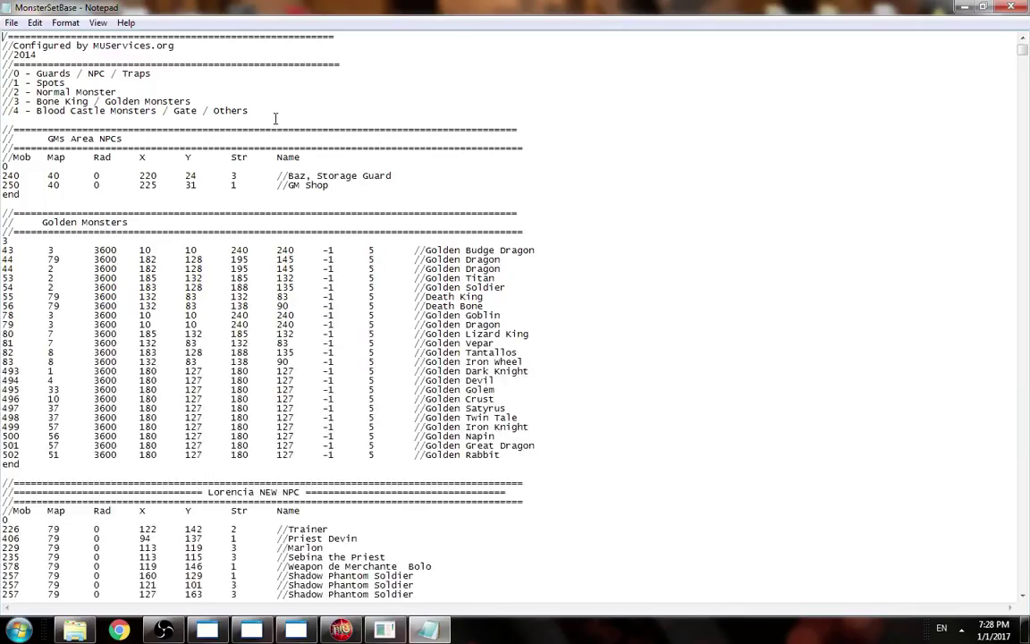
# Examine the legend at the start of MonsterSetBase explaining spawn types 0 through 4.
pyautogui.moveTo(248, 110); pyautogui.dragTo(3, 73)
pyautogui.moveTo(152, 74); pyautogui.dragTo(3, 77)
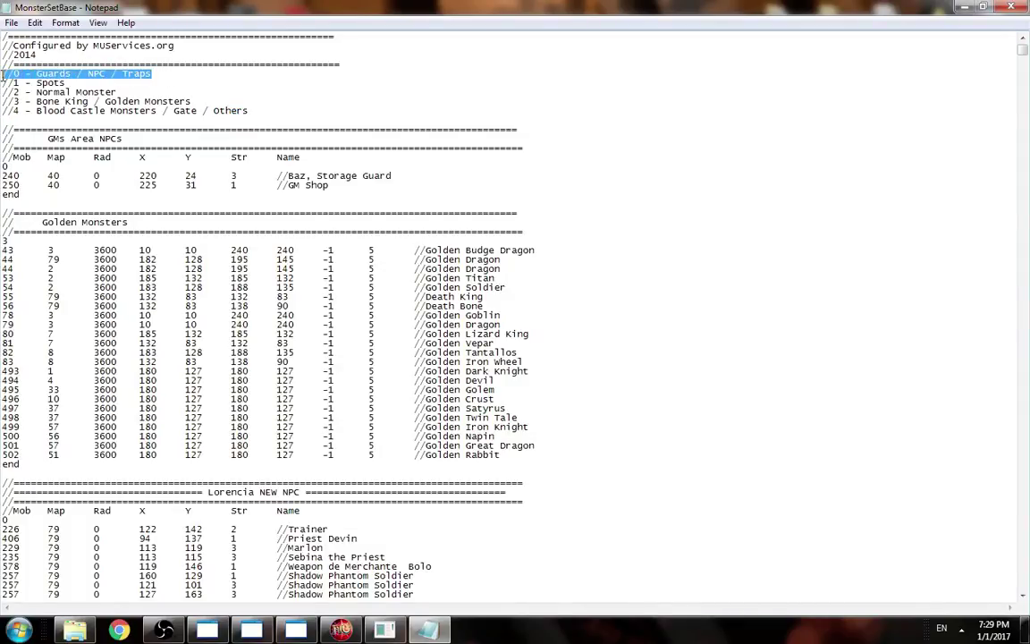
pyautogui.click(14, 74)
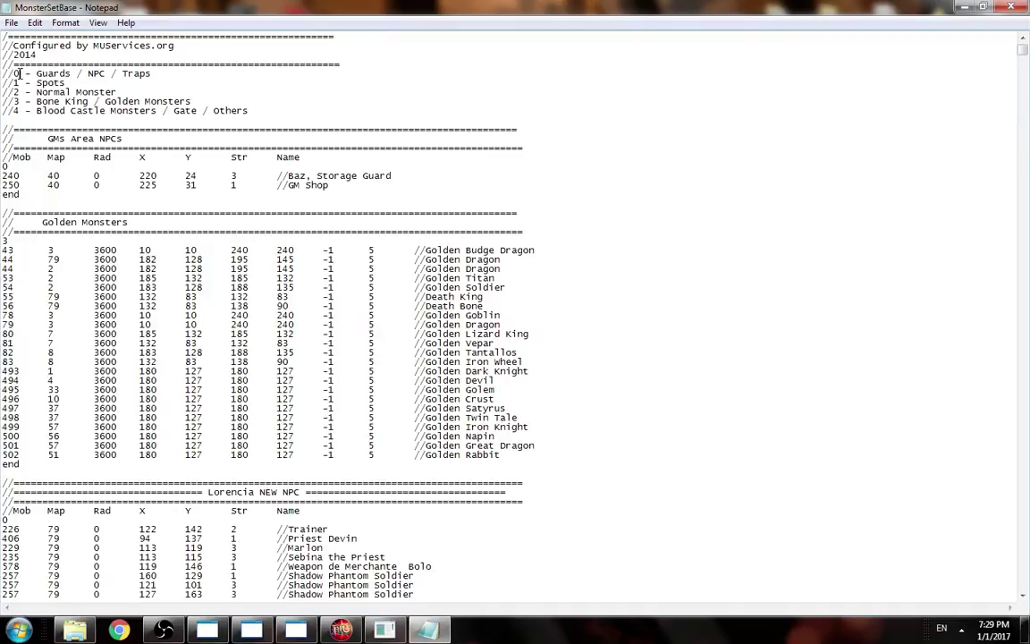
pyautogui.moveTo(19, 73); pyautogui.dragTo(4, 92)
pyautogui.click(202, 101)
pyautogui.moveTo(206, 101); pyautogui.dragTo(3, 105)
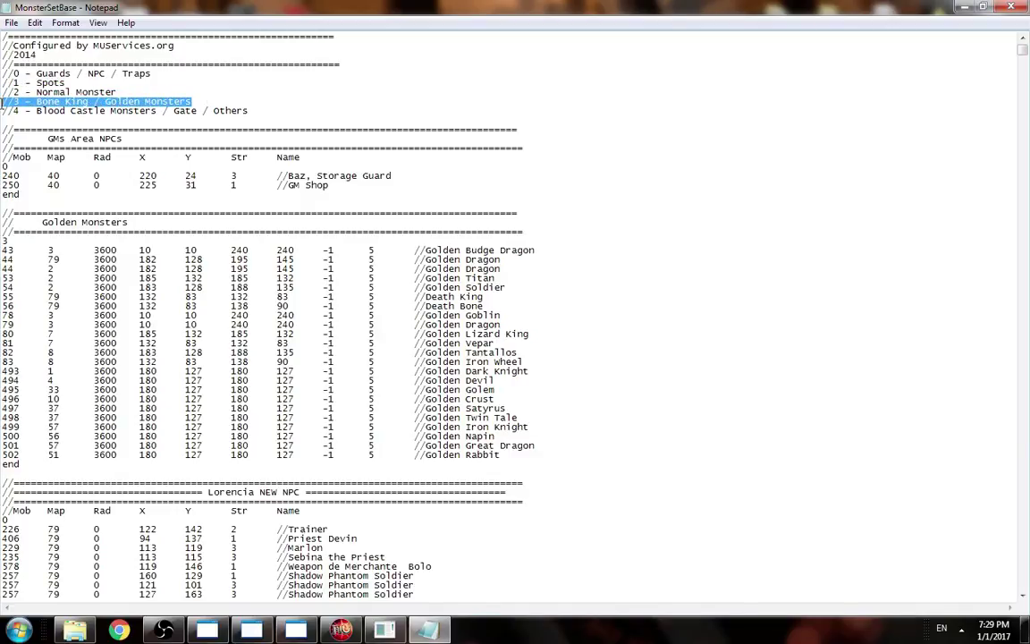
pyautogui.moveTo(251, 108); pyautogui.dragTo(2, 110)
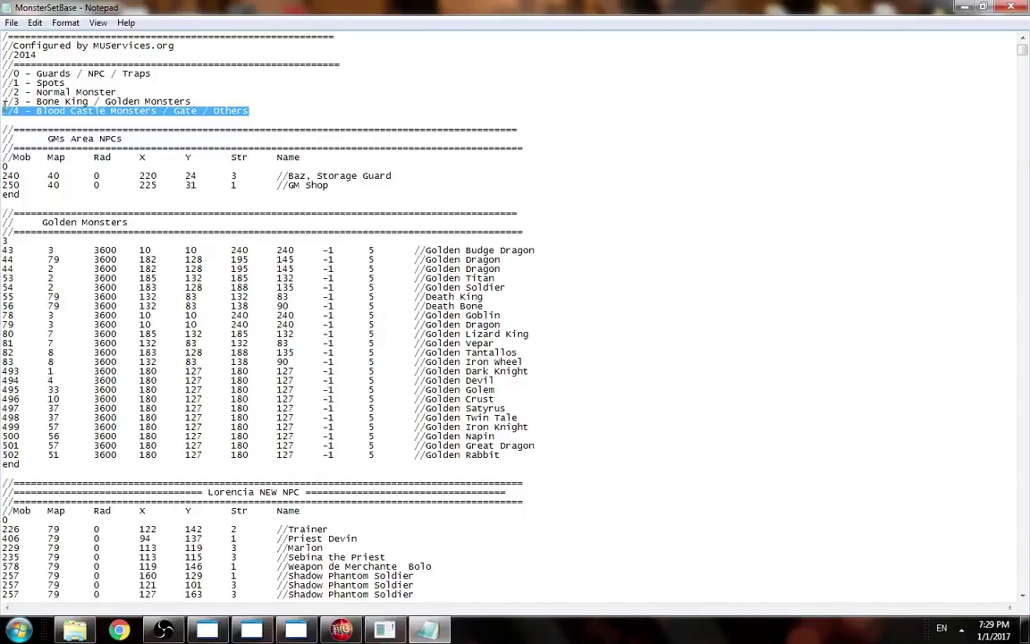
pyautogui.click(4, 108)
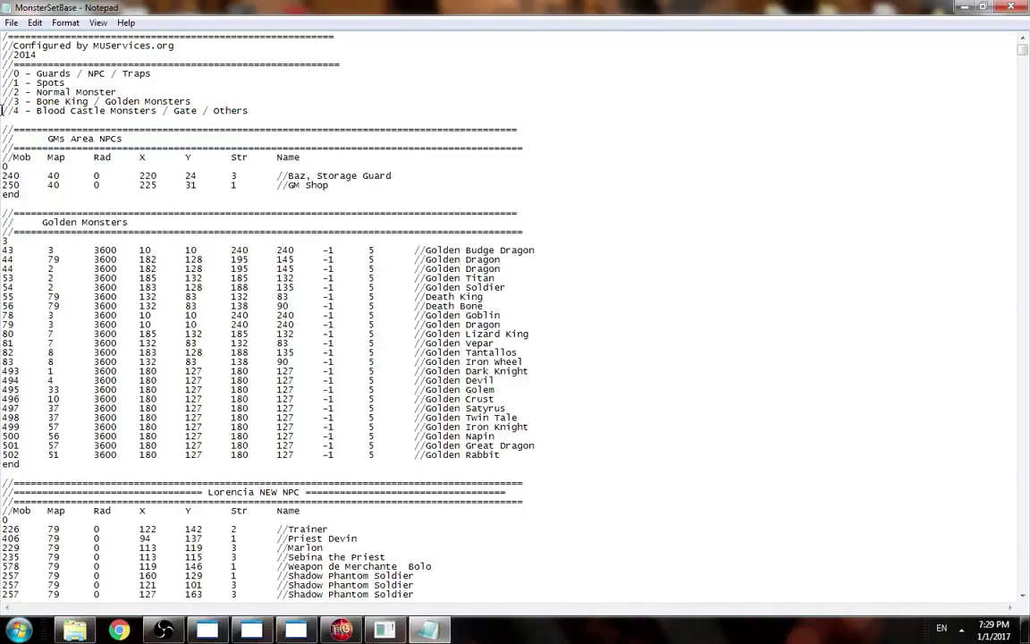
pyautogui.moveTo(3, 109); pyautogui.dragTo(3, 103)
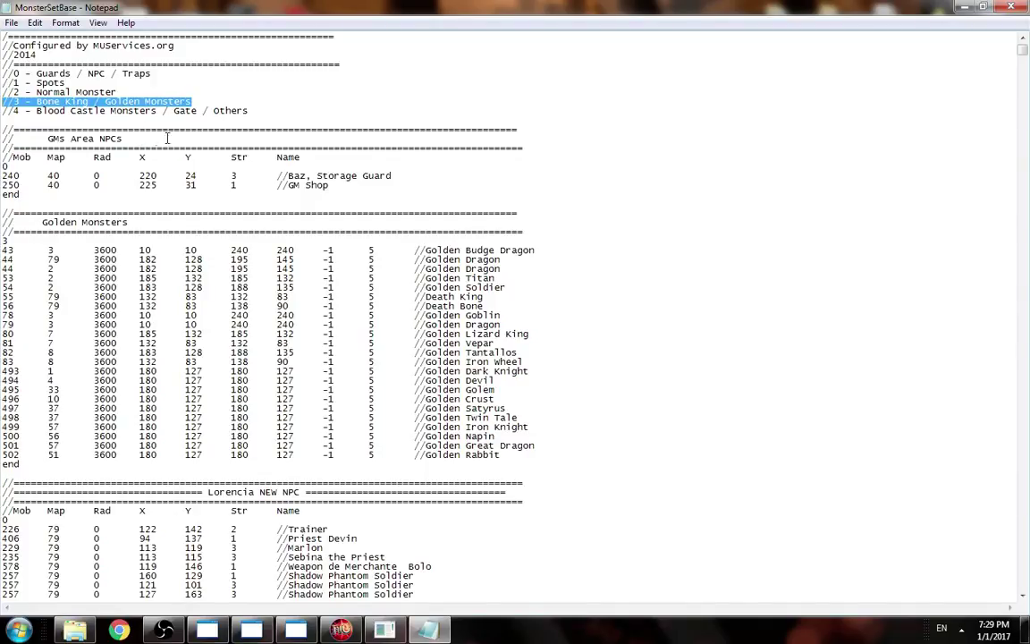
pyautogui.click(257, 110)
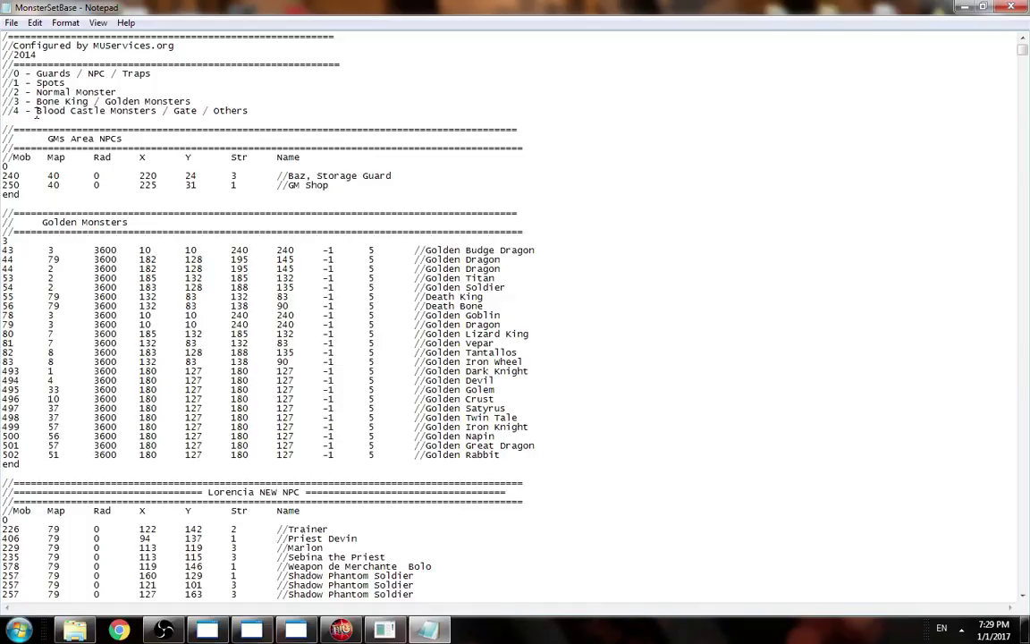
pyautogui.moveTo(36, 110); pyautogui.dragTo(263, 112)
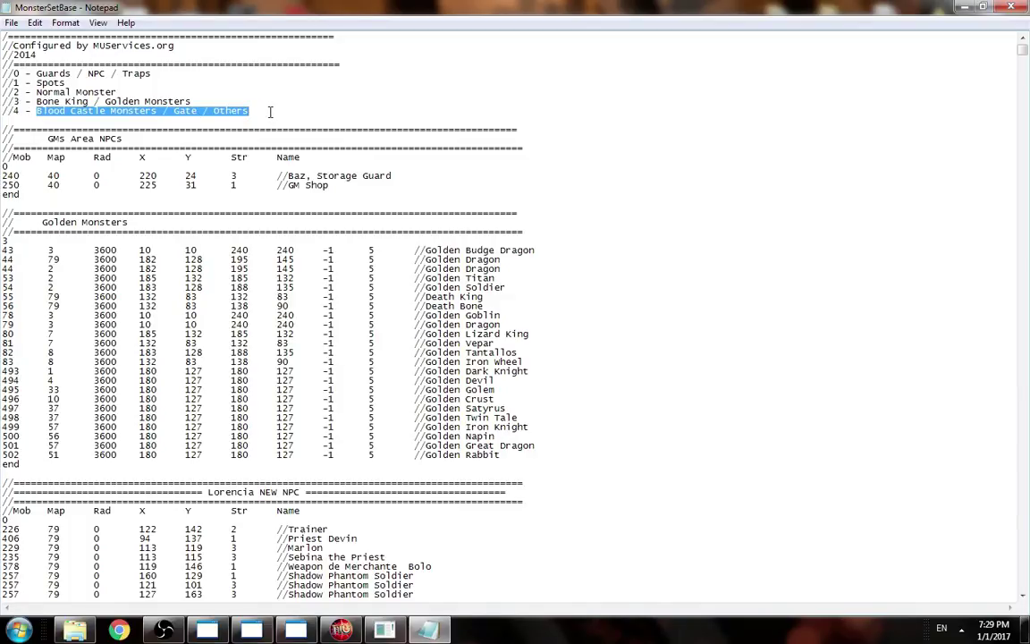
pyautogui.click(270, 111)
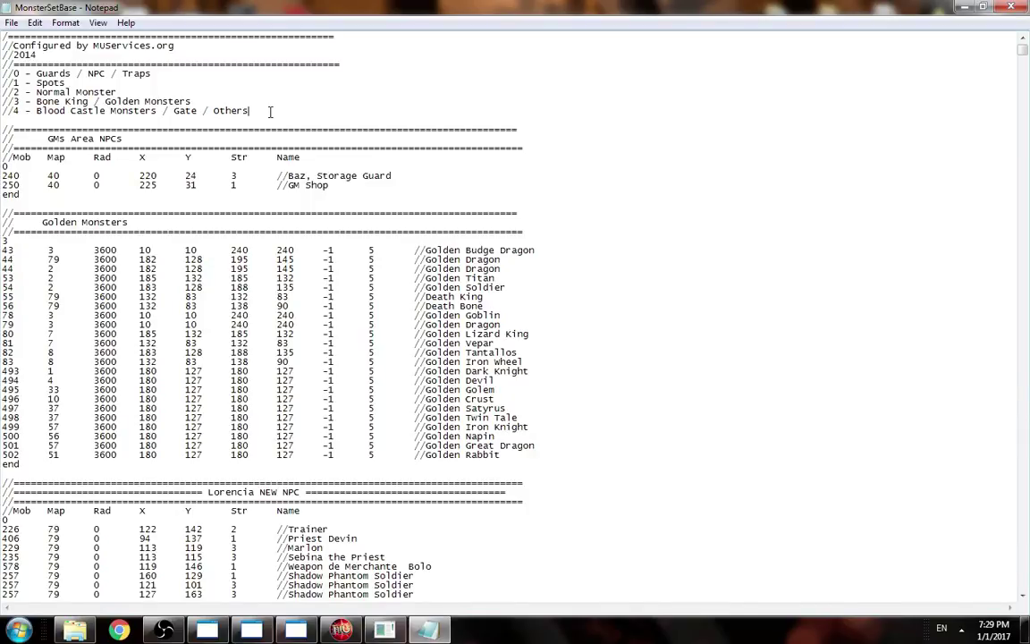
# Copy the Devias Spots header block, including its column names and type number 1, to below the section's last Yeti row.
pyautogui.scroll(-8, 297, 324)
pyautogui.scroll(5, 327, 356)
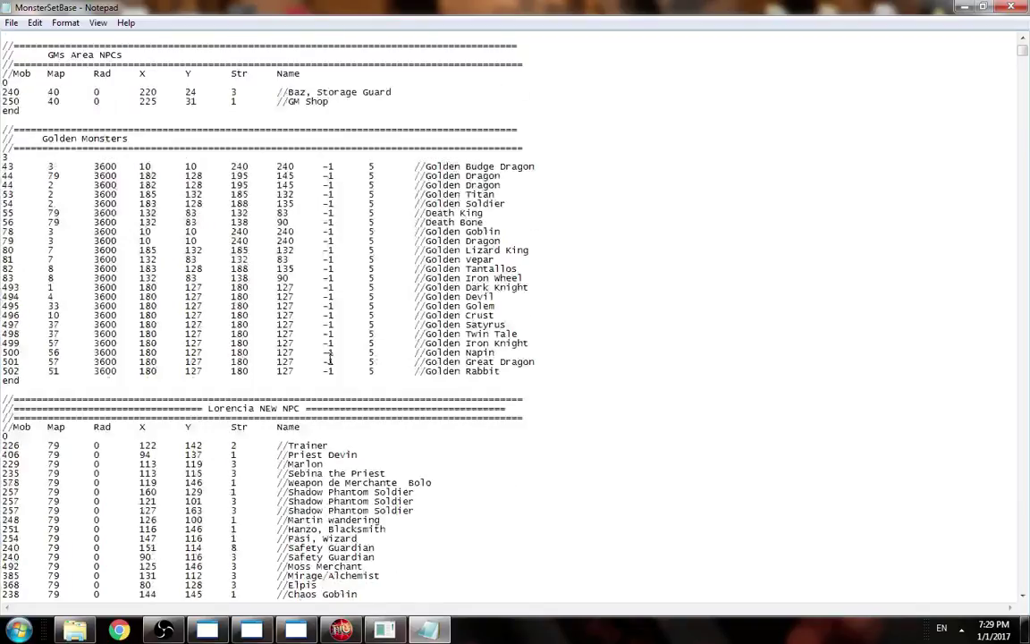
pyautogui.scroll(3, 330, 357)
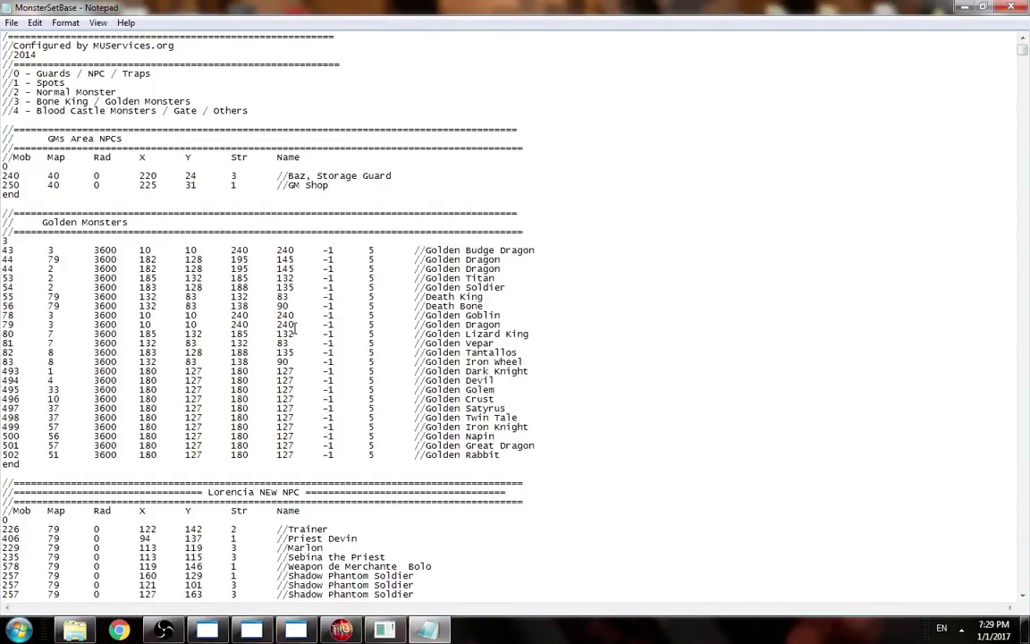
pyautogui.scroll(-17, 292, 291)
pyautogui.scroll(-18, 291, 288)
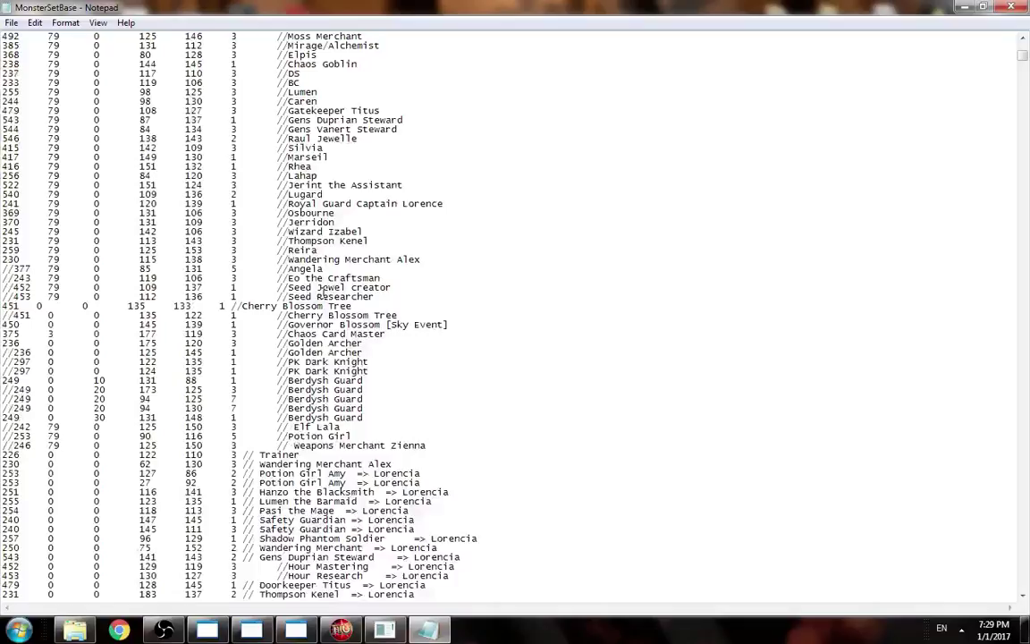
pyautogui.scroll(-2, 416, 271)
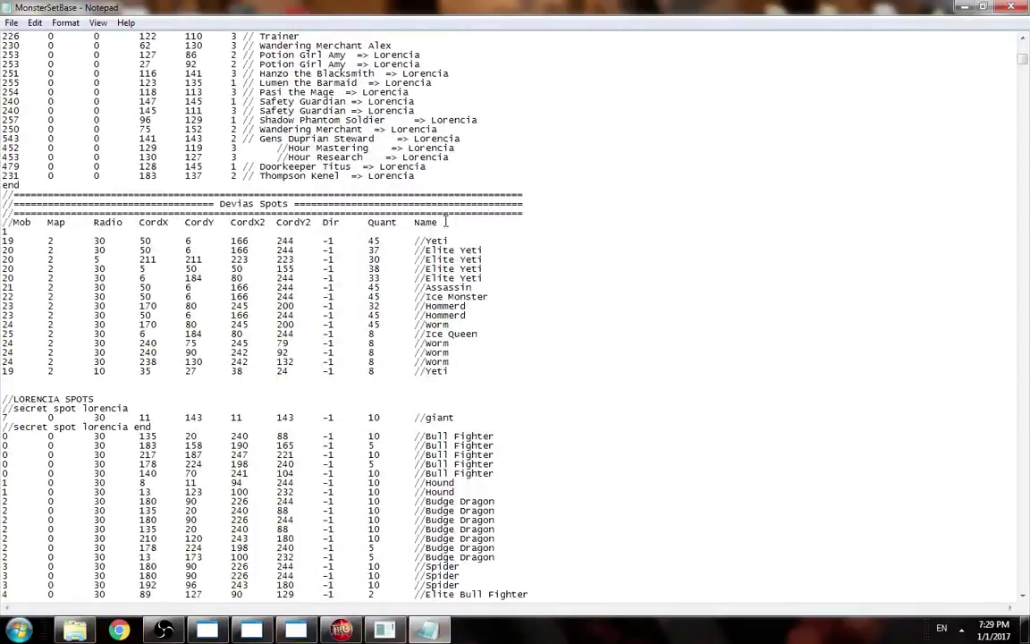
pyautogui.moveTo(41, 231); pyautogui.dragTo(1, 194)
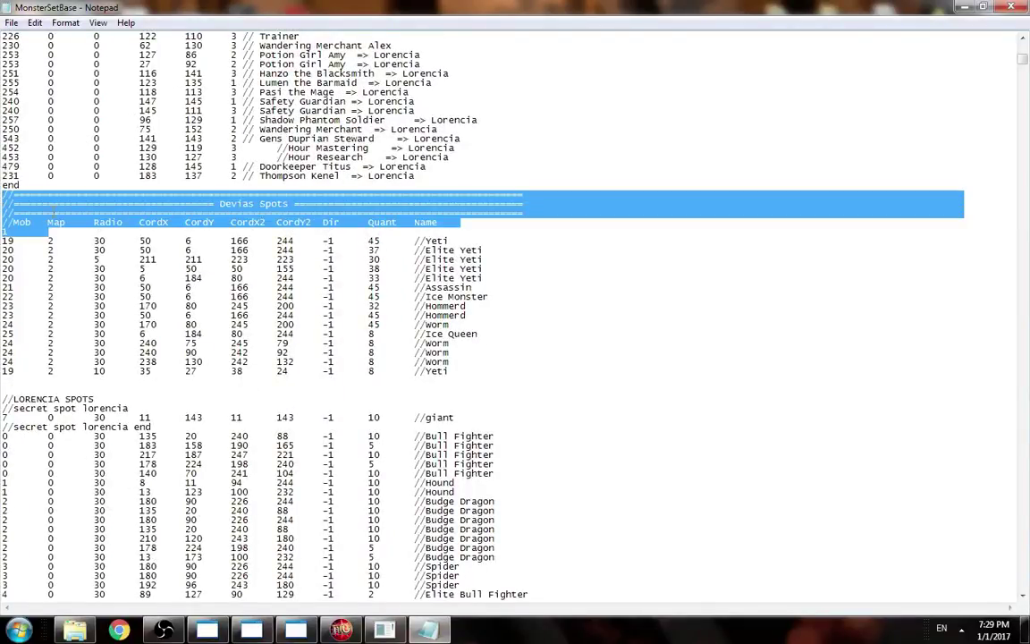
pyautogui.click(51, 381)
pyautogui.press('Return')
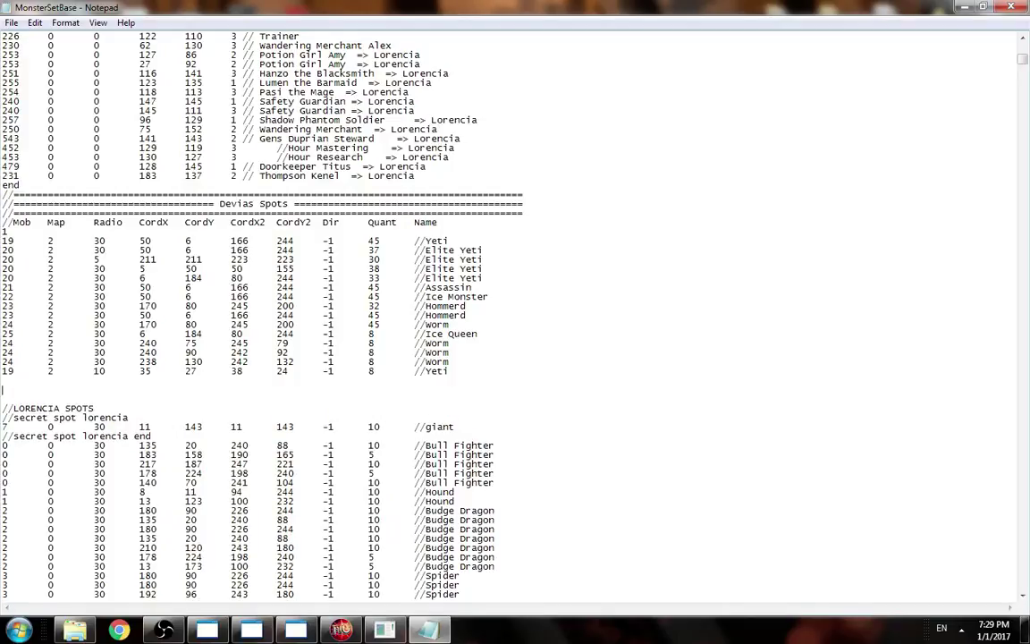
pyautogui.write('/')
pyautogui.press('BackSpace')
pyautogui.hotkey('ctrl', 'v')
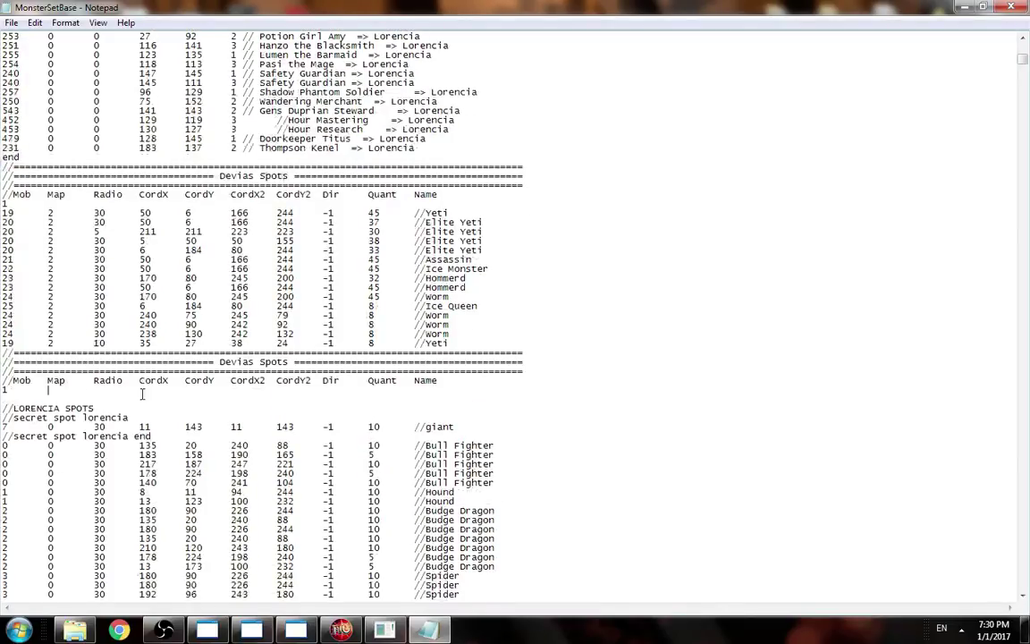
# Retitle the copied header block "Custom monsters Adding".
pyautogui.moveTo(288, 363); pyautogui.dragTo(218, 364)
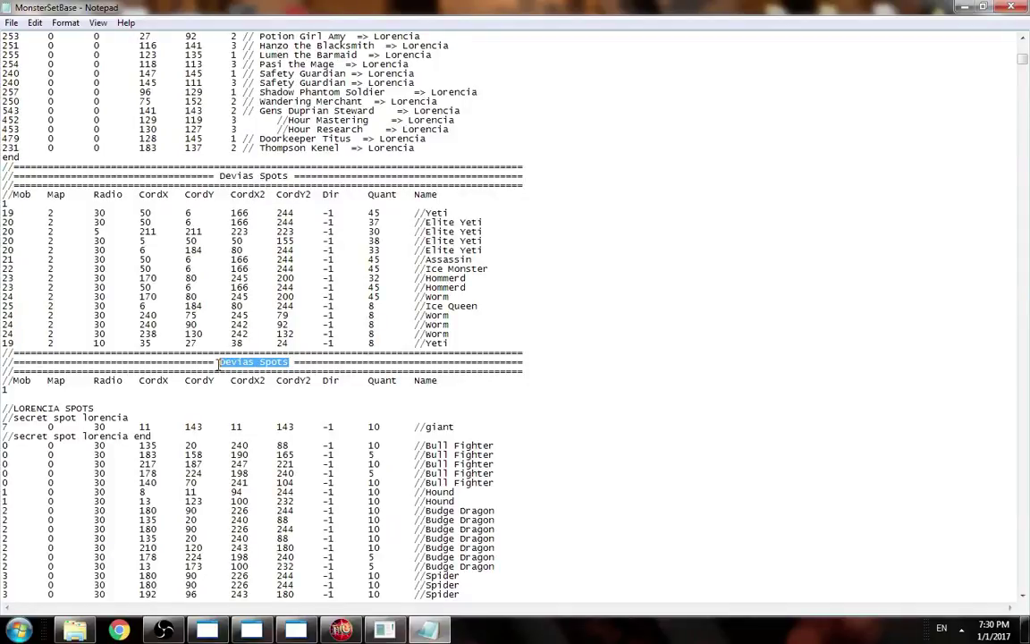
pyautogui.write('Custom monsters ')
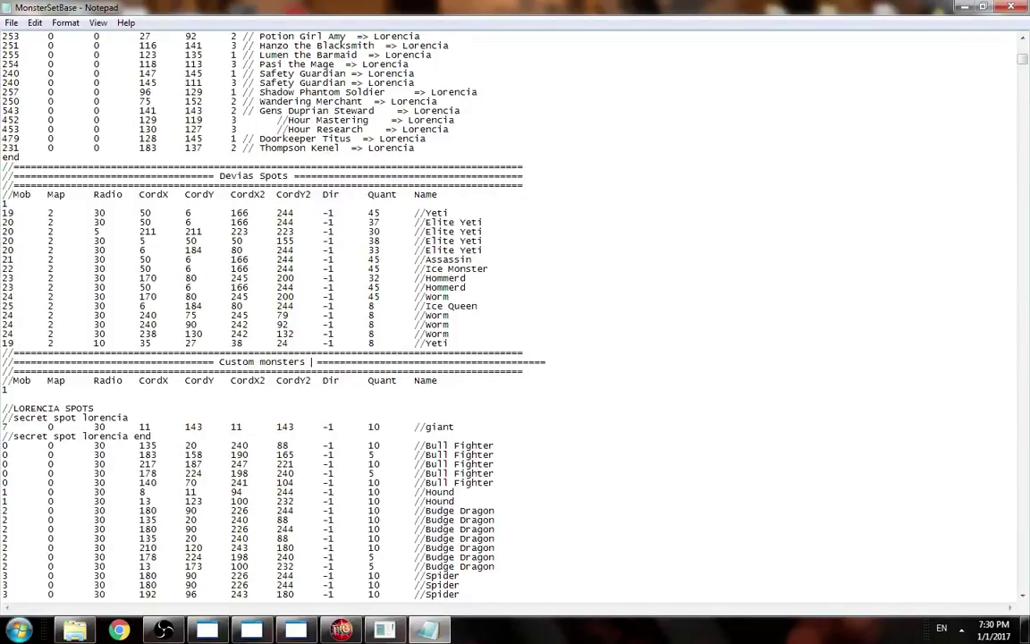
pyautogui.write('Adding')
# Leave an empty row under the custom section's type number 1 and close the section with "end".
pyautogui.click(22, 391)
pyautogui.press('Return')
pyautogui.press('Return')
pyautogui.write('end')
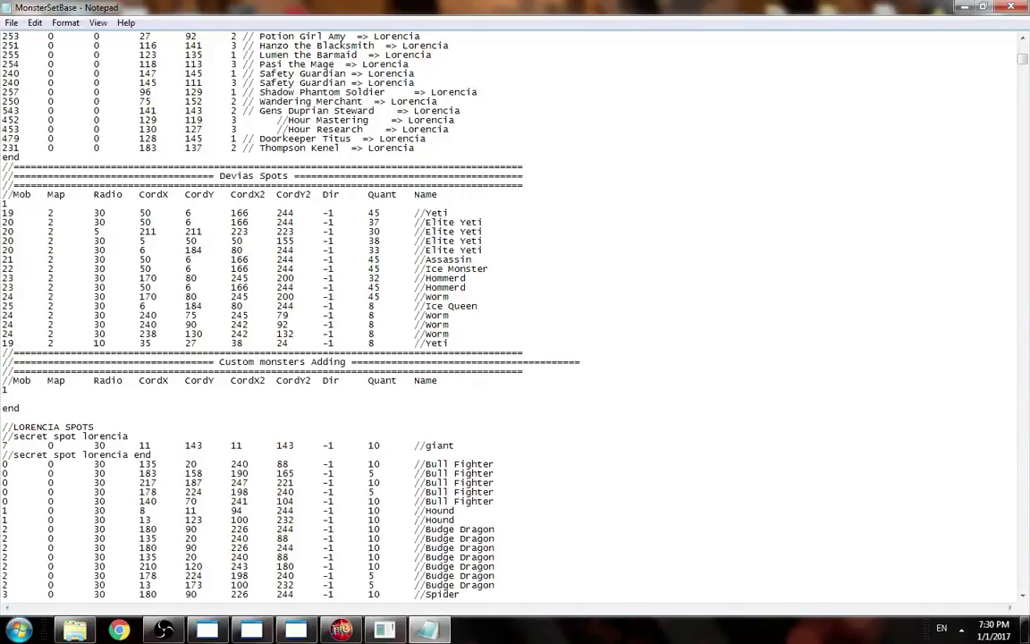
# Insert blank lines above the Custom monsters Adding header and close the Devias Spots list with "end" after its last Yeti row.
pyautogui.click(517, 349)
pyautogui.press('Return')
pyautogui.press('Return')
pyautogui.press('Return')
pyautogui.press('Return')
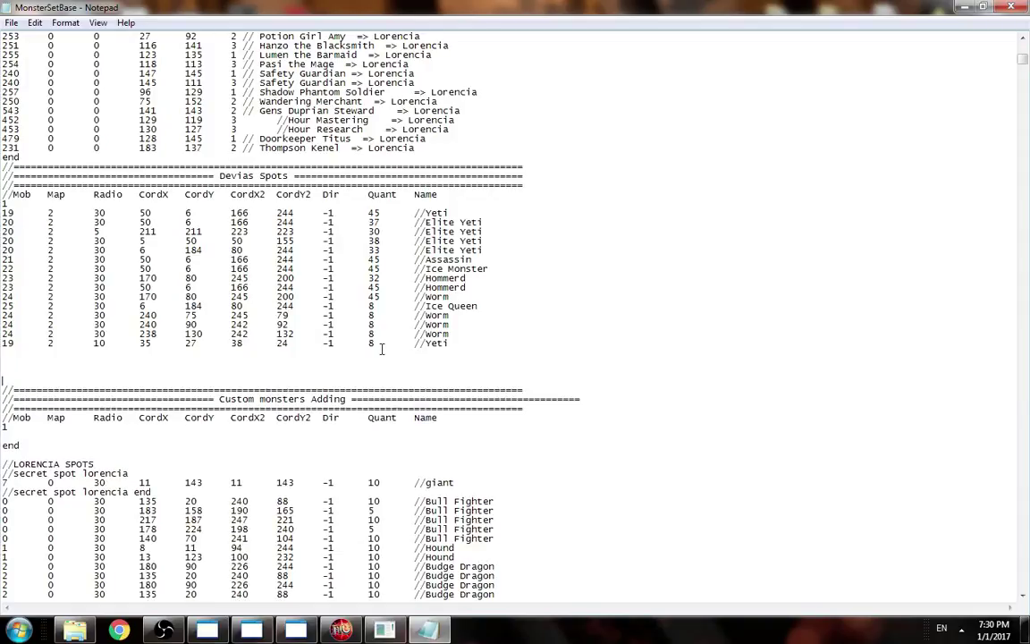
pyautogui.click(382, 348)
pyautogui.write('end')
pyautogui.scroll(-5, 97, 342)
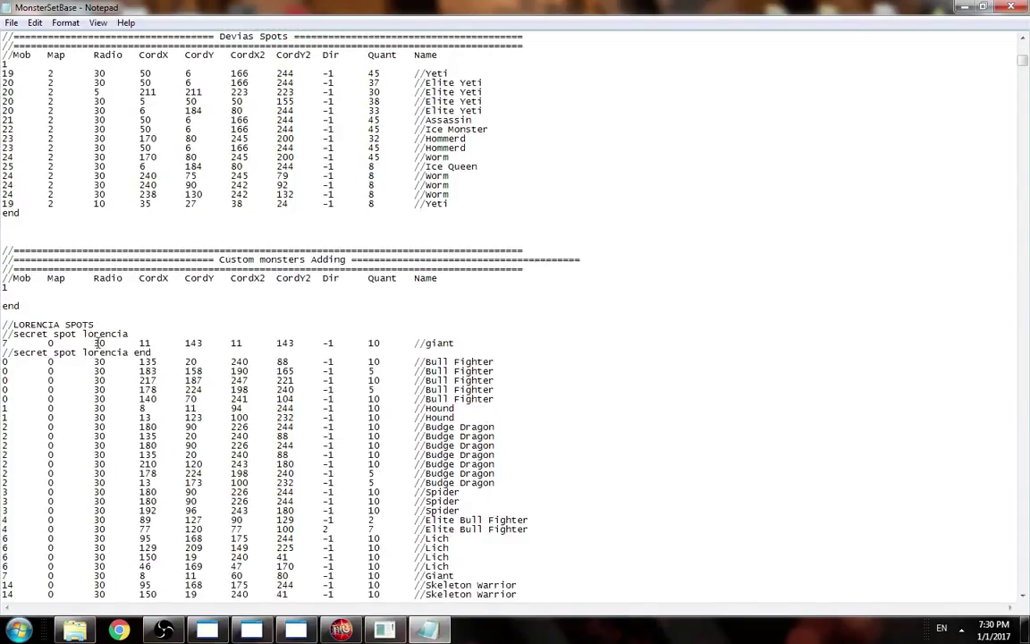
# Add two more empty rows between the custom section's type number 1 and its "end" line.
pyautogui.click(17, 297)
pyautogui.press('Return')
pyautogui.press('Return')
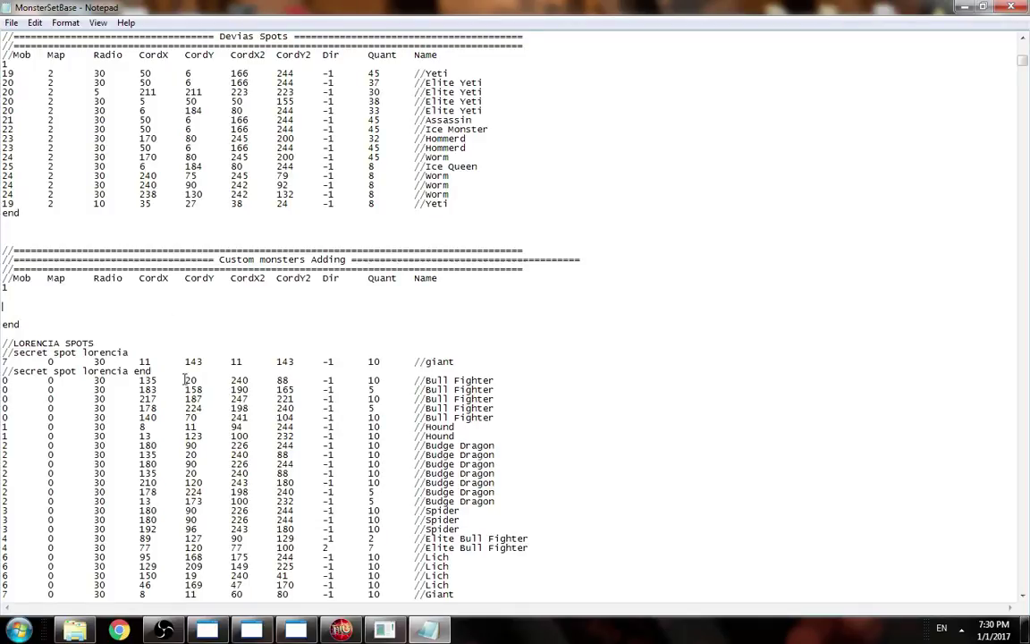
pyautogui.scroll(1, 167, 341)
pyautogui.scroll(3, 130, 357)
pyautogui.scroll(2, 143, 380)
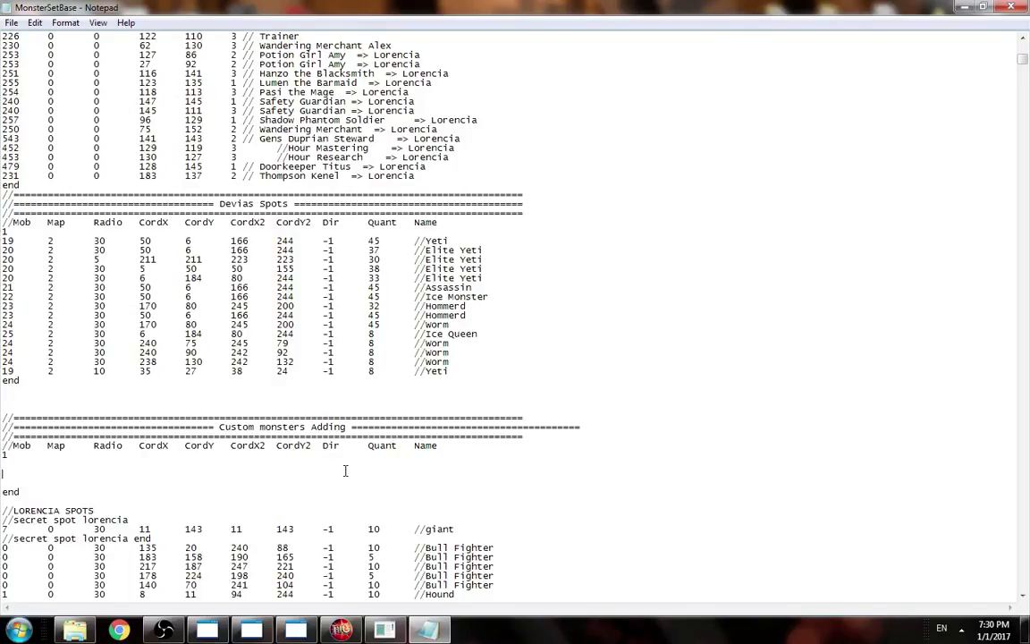
pyautogui.moveTo(312, 445); pyautogui.dragTo(140, 445)
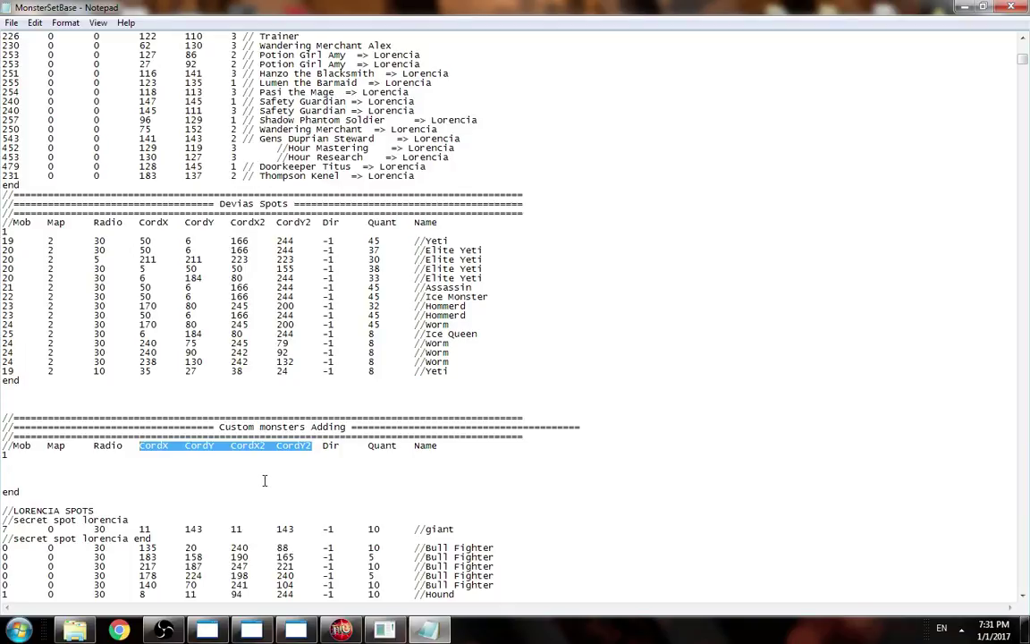
# Open the Monster text file from the server's Monsters folder in a maximized window in front of MonsterSetBase.
pyautogui.click(75, 631)
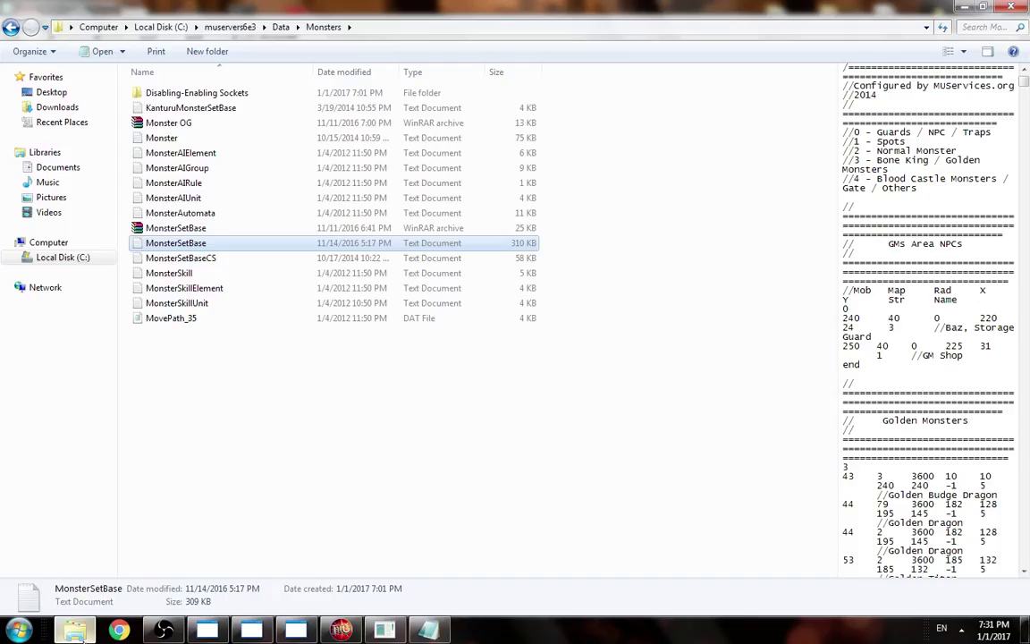
pyautogui.doubleClick(165, 138)
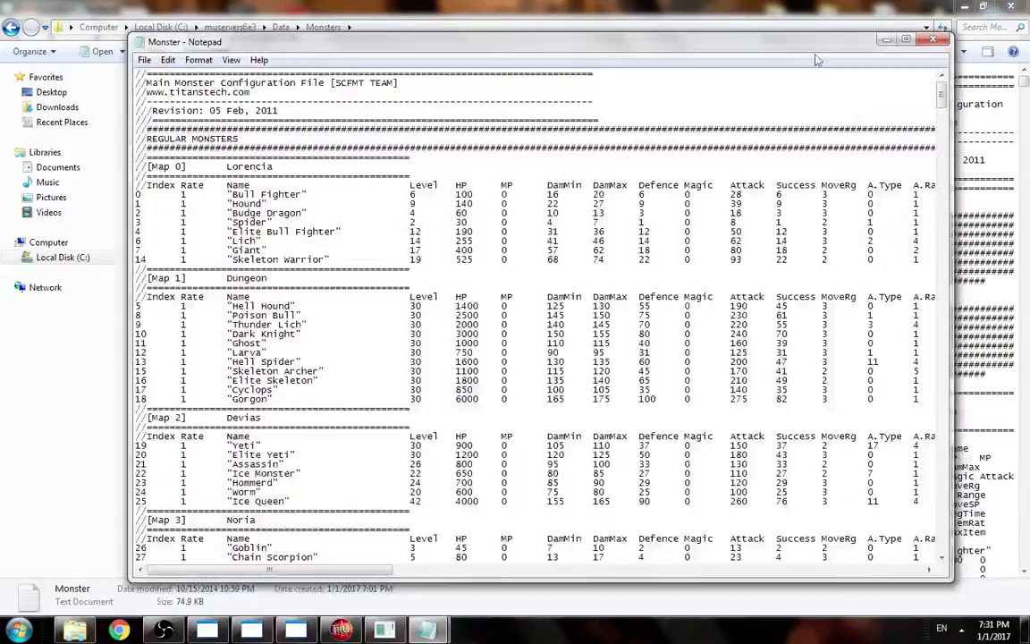
pyautogui.click(964, 7)
pyautogui.moveTo(715, 50); pyautogui.dragTo(727, 45)
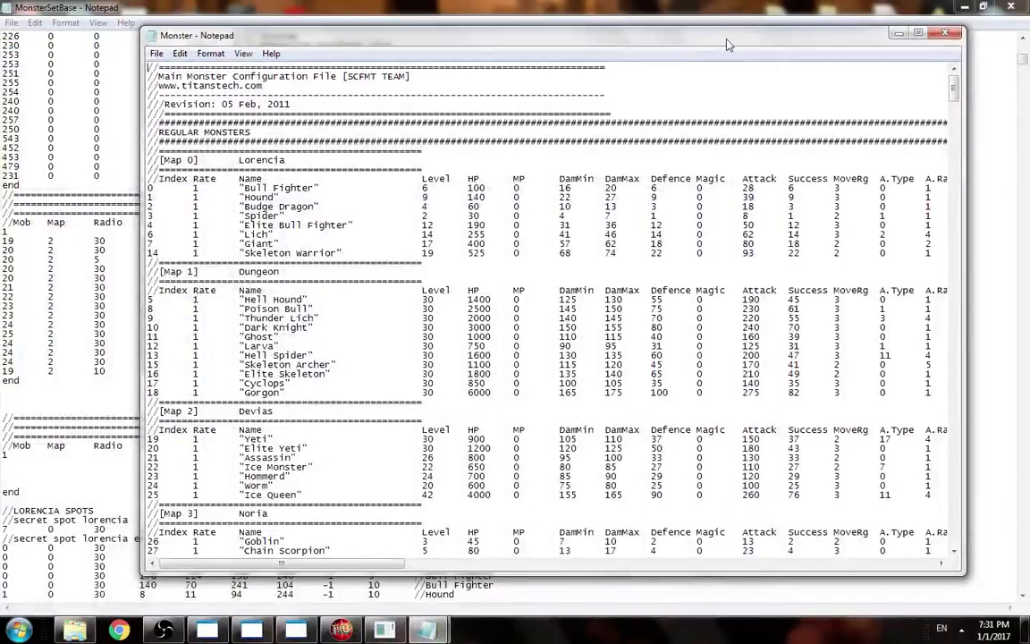
pyautogui.doubleClick(728, 45)
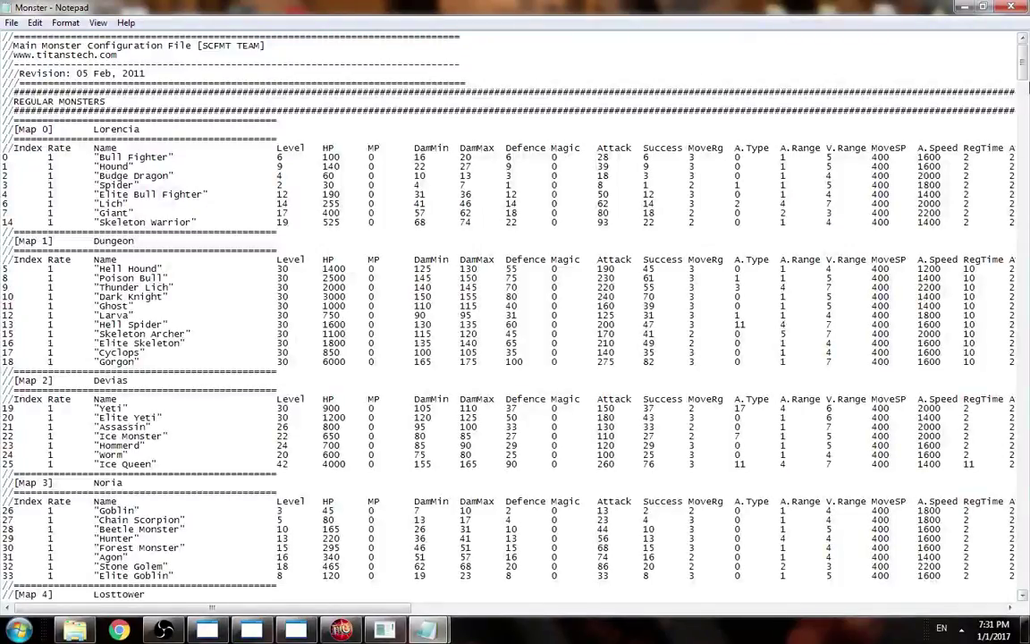
# Look through the monster index list across all maps and return to the MonsterSetBase file.
pyautogui.moveTo(1023, 68); pyautogui.dragTo(1011, 309)
pyautogui.scroll(-3, 101, 385)
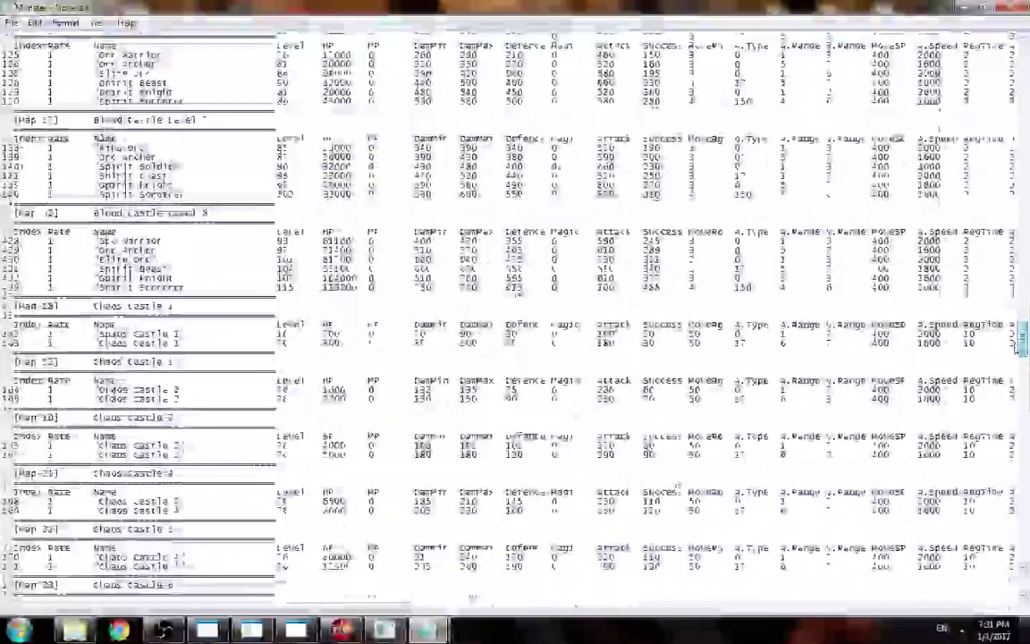
pyautogui.moveTo(1016, 347); pyautogui.dragTo(1028, 219)
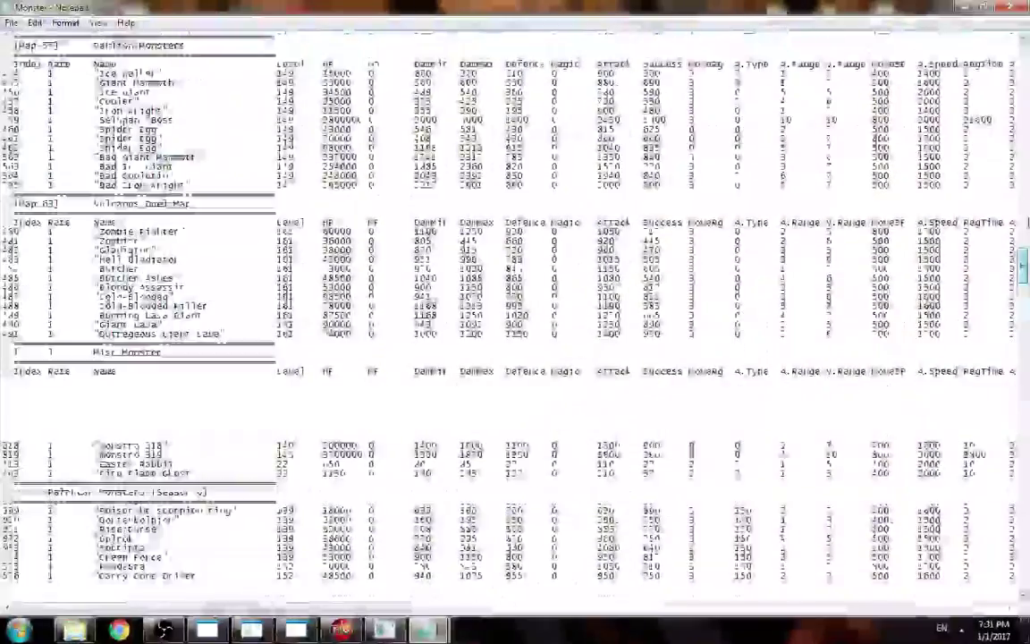
pyautogui.moveTo(1022, 260); pyautogui.dragTo(1022, 58)
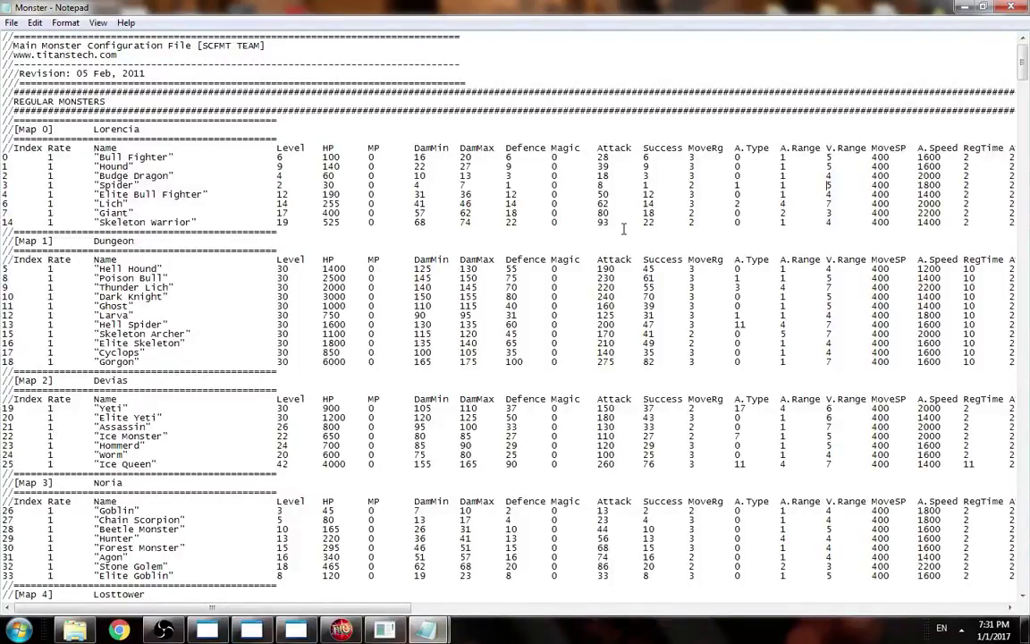
pyautogui.click(964, 7)
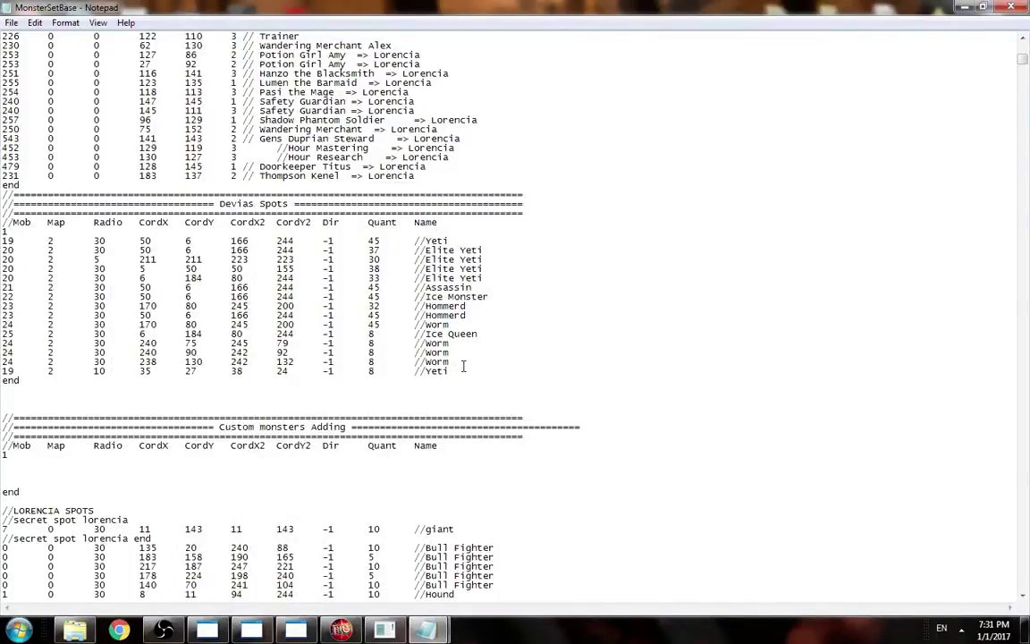
# Start the custom section's first monster row with 275 in the Mob column and move on to the Map column.
pyautogui.moveTo(460, 363); pyautogui.dragTo(1, 240)
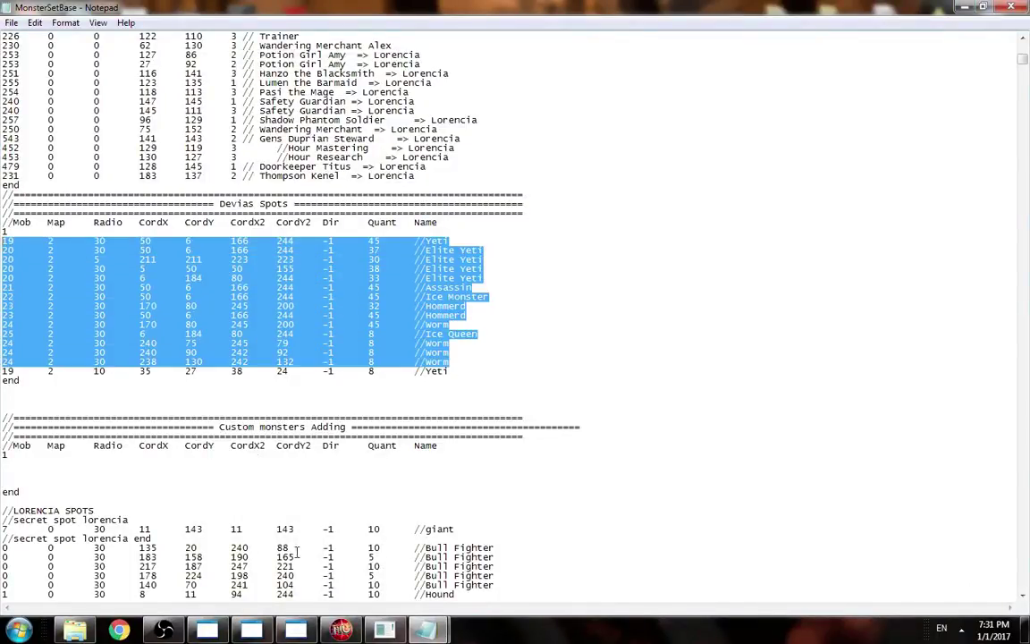
pyautogui.scroll(-3, 297, 396)
pyautogui.click(29, 376)
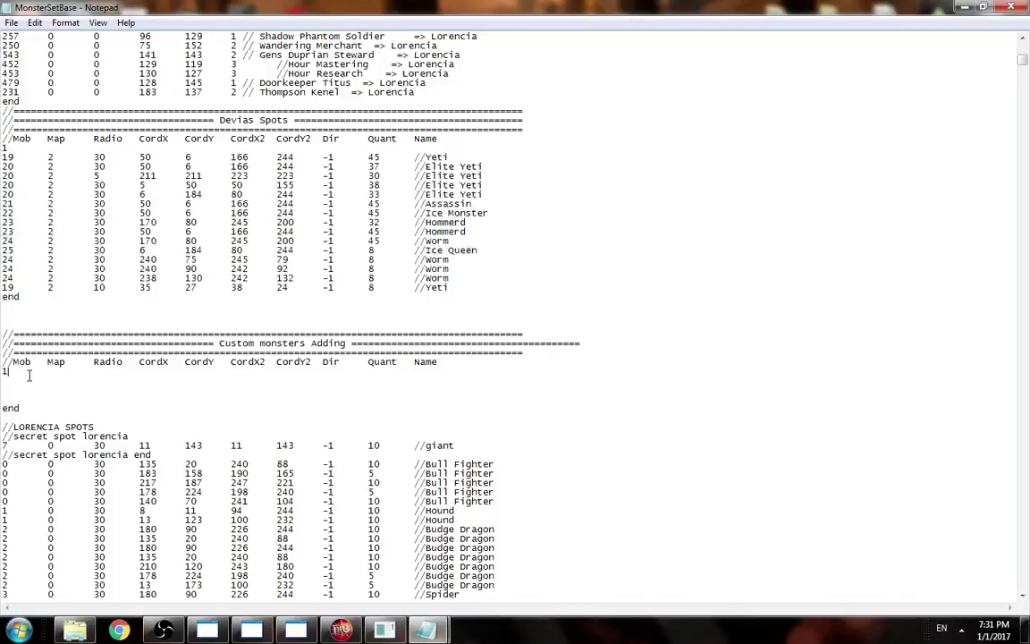
pyautogui.write('275')
pyautogui.moveTo(33, 362); pyautogui.dragTo(13, 365)
pyautogui.click(48, 379)
# Search MonsterSetBase for "loren market" both downward and upward.
pyautogui.scroll(-14, 289, 391)
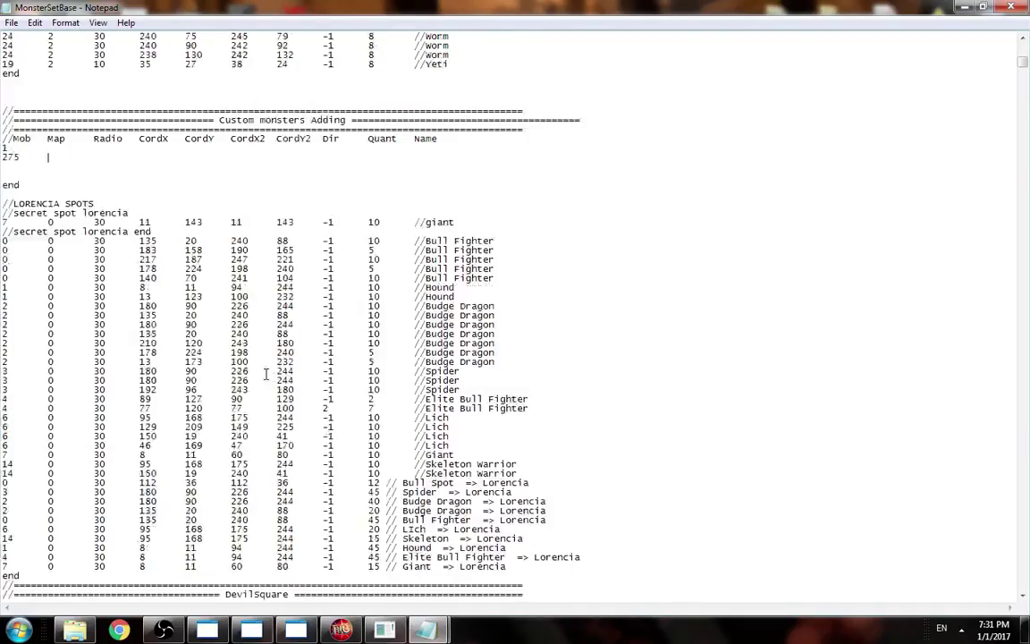
pyautogui.scroll(-17, 266, 368)
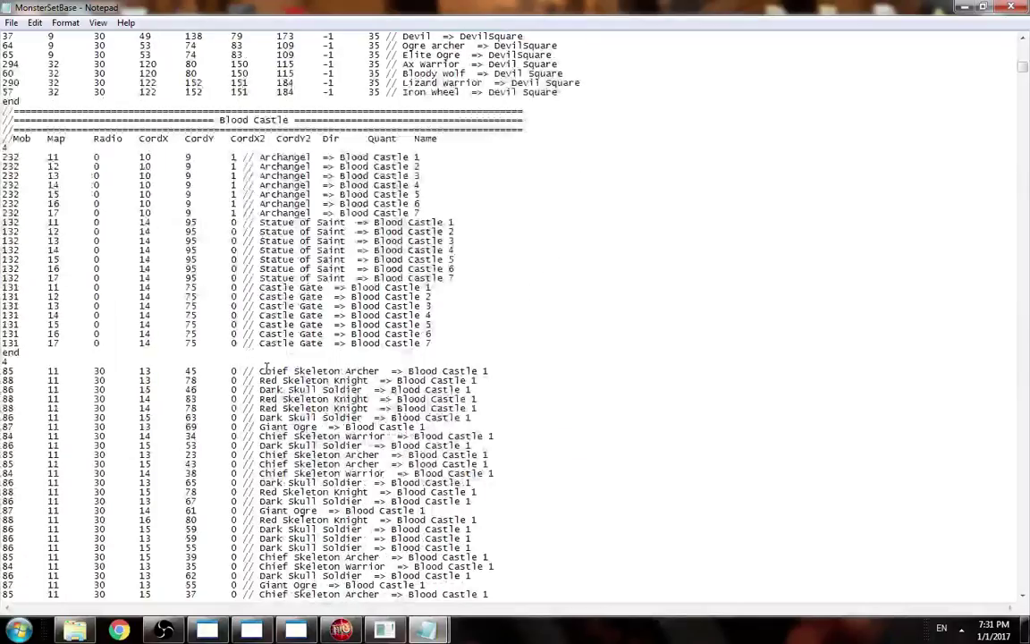
pyautogui.scroll(4, 265, 368)
pyautogui.hotkey('ctrl', 'f')
pyautogui.write('loren market')
pyautogui.press('Return')
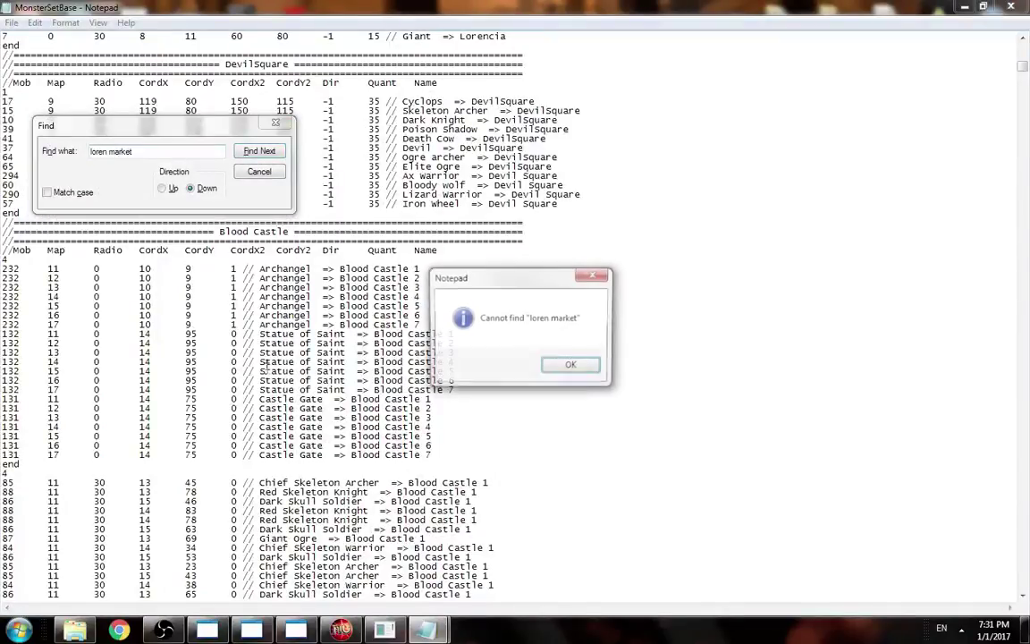
pyautogui.press('Return')
pyautogui.click(173, 189)
pyautogui.press('Return')
pyautogui.press('Return')
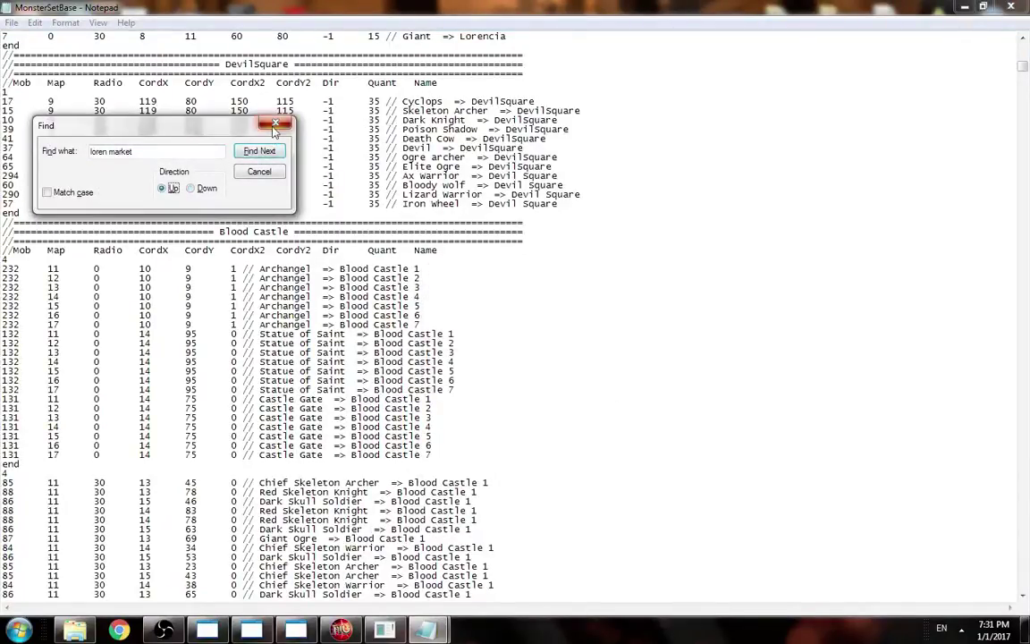
pyautogui.click(276, 123)
# Look through the server's Data folder and its subfolders, including lang and Misc, for a list of map IDs.
pyautogui.scroll(5, 184, 432)
pyautogui.click(119, 630)
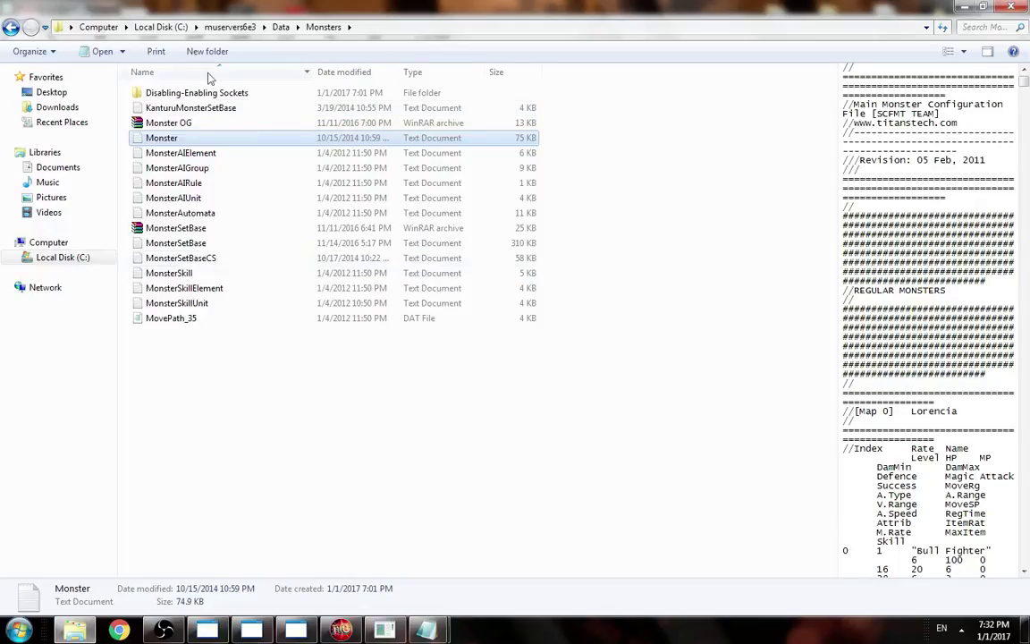
pyautogui.click(280, 27)
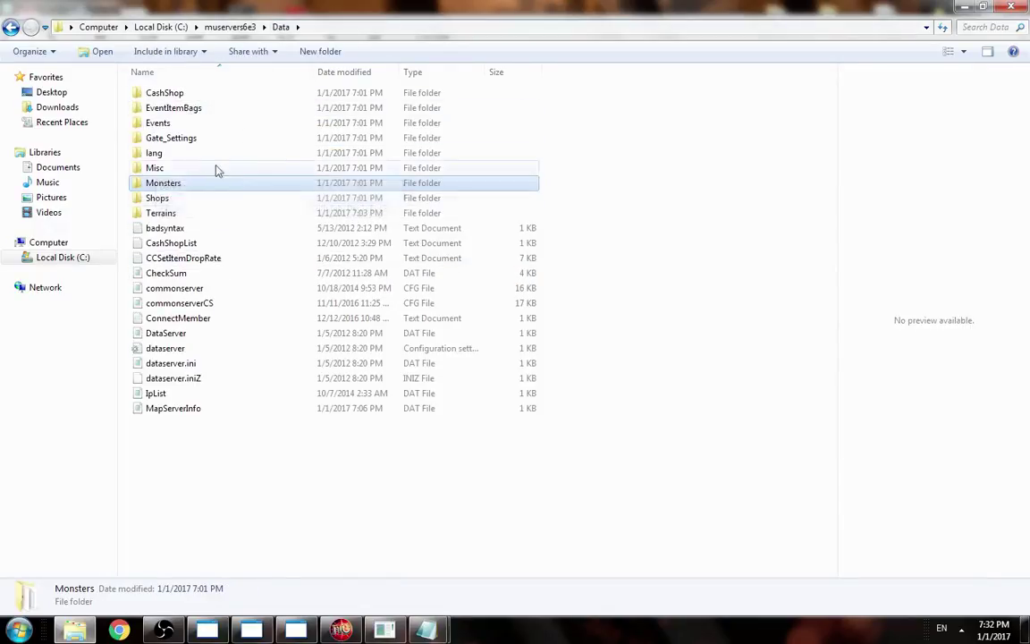
pyautogui.click(206, 394)
pyautogui.doubleClick(163, 153)
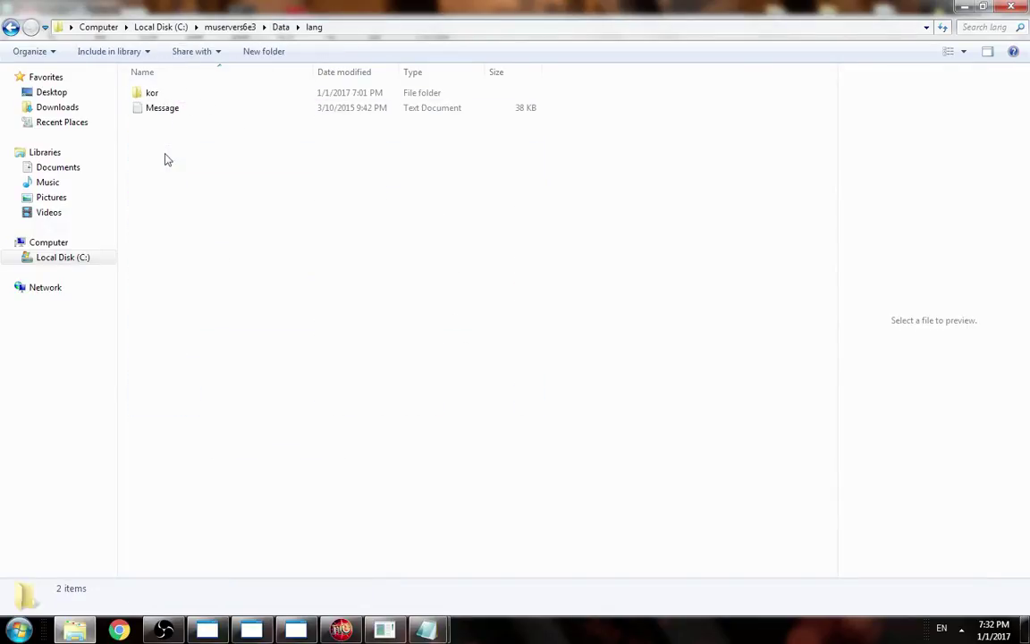
pyautogui.press('BackSpace')
pyautogui.doubleClick(165, 165)
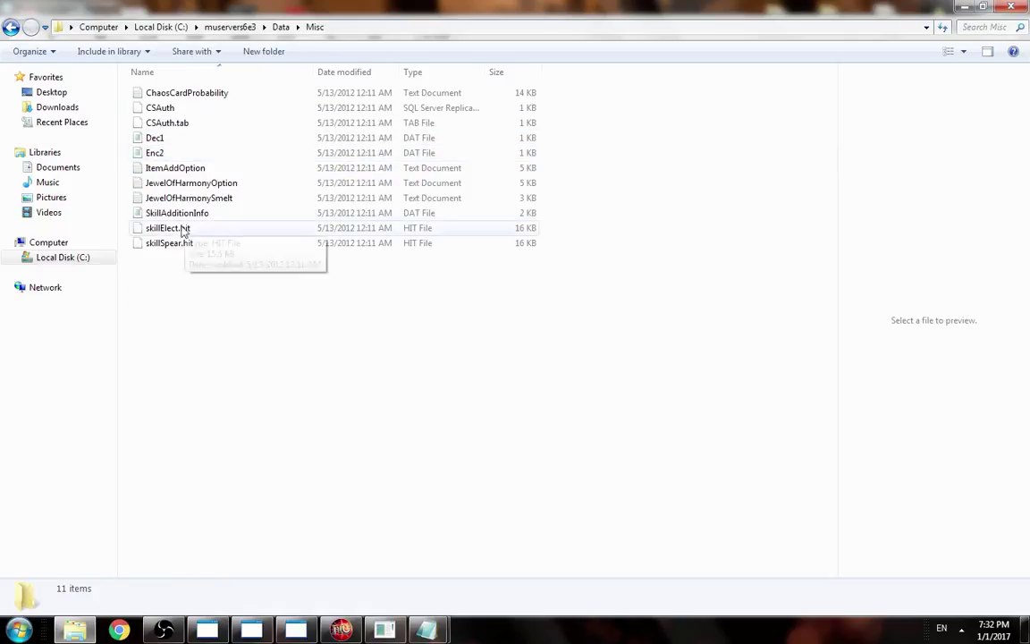
pyautogui.press('BackSpace')
pyautogui.click(173, 378)
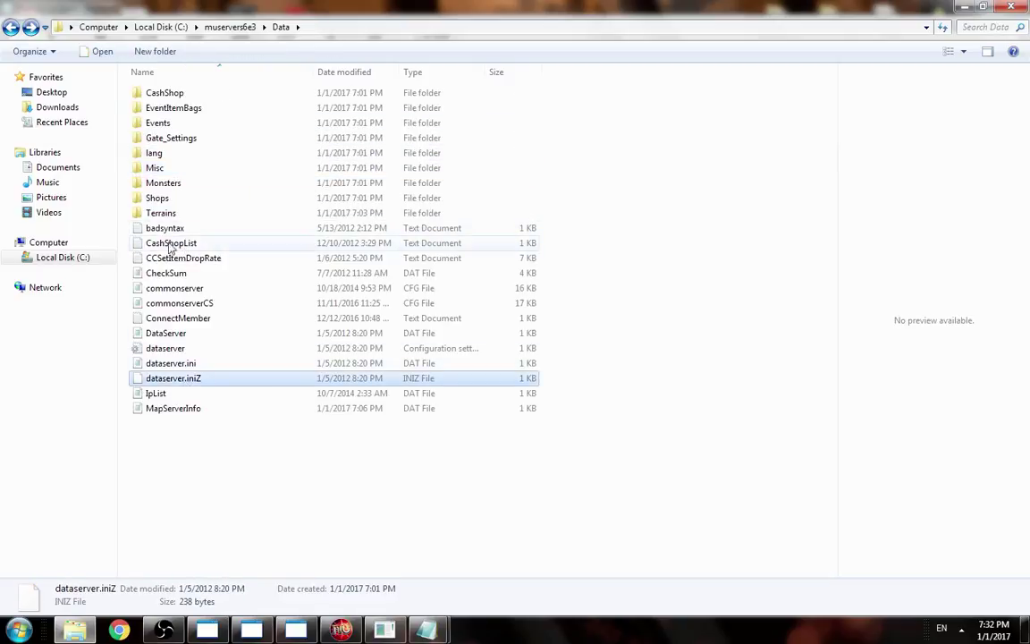
pyautogui.doubleClick(164, 213)
pyautogui.press('BackSpace')
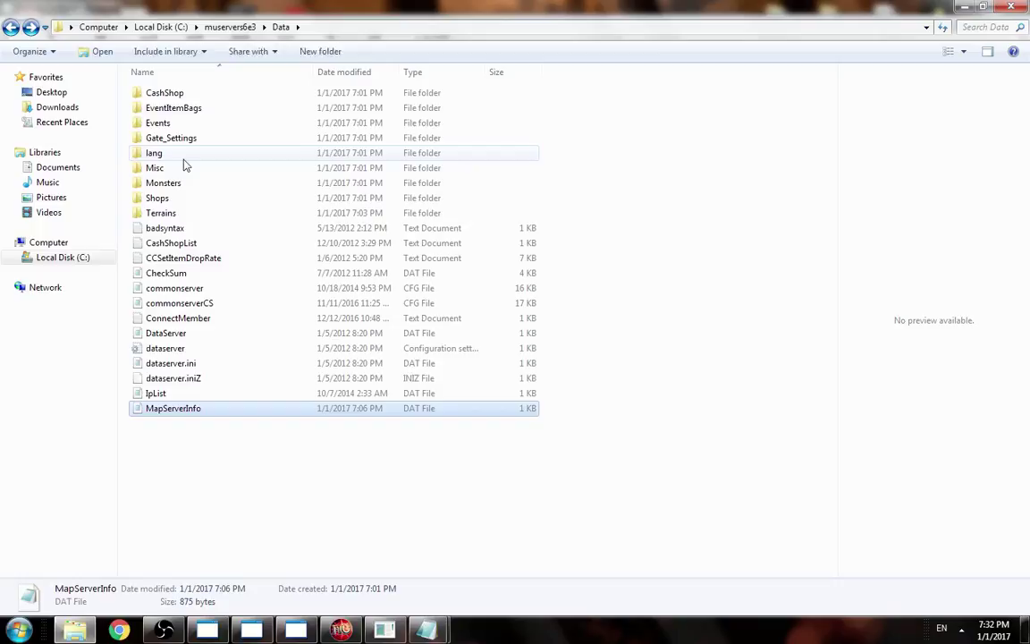
pyautogui.click(184, 168)
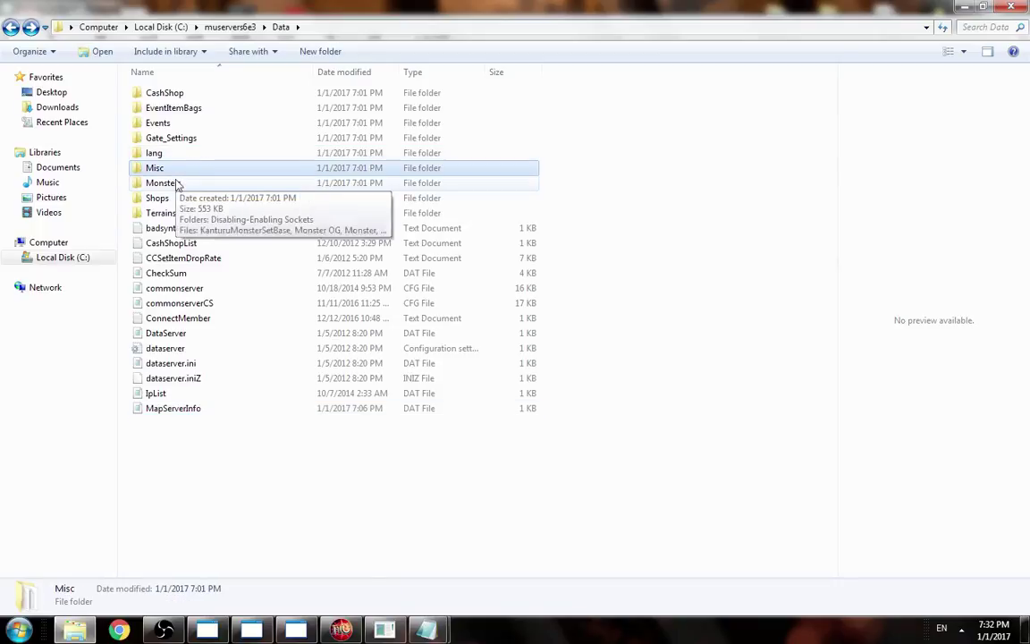
pyautogui.doubleClick(177, 153)
pyautogui.press('BackSpace')
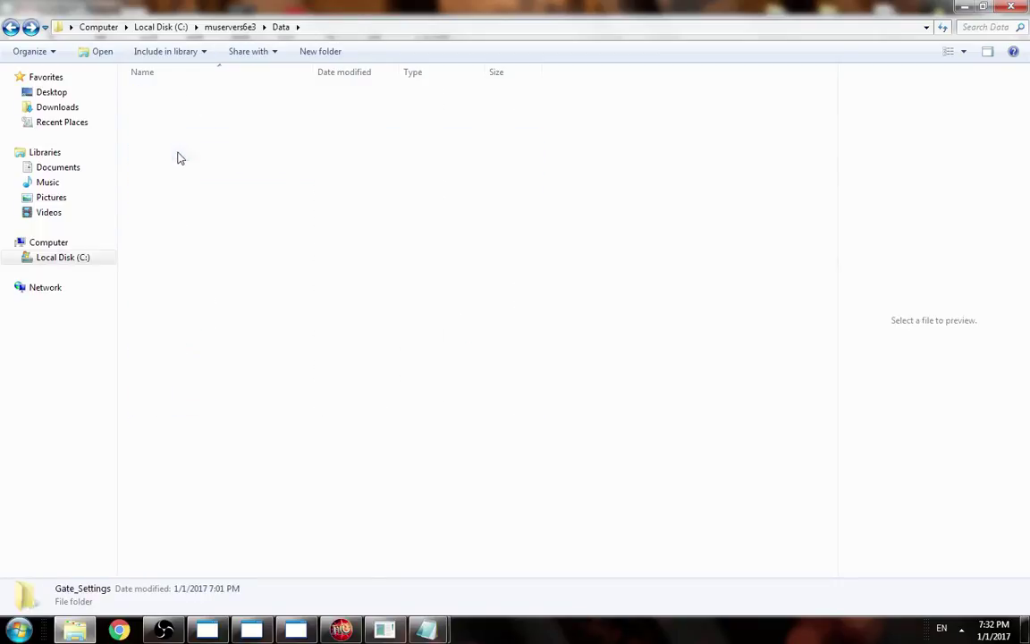
# Open the ID Map file from the Gate_Settings folder in a maximized window and look through its map numbers.
pyautogui.click(178, 125)
pyautogui.click(176, 114)
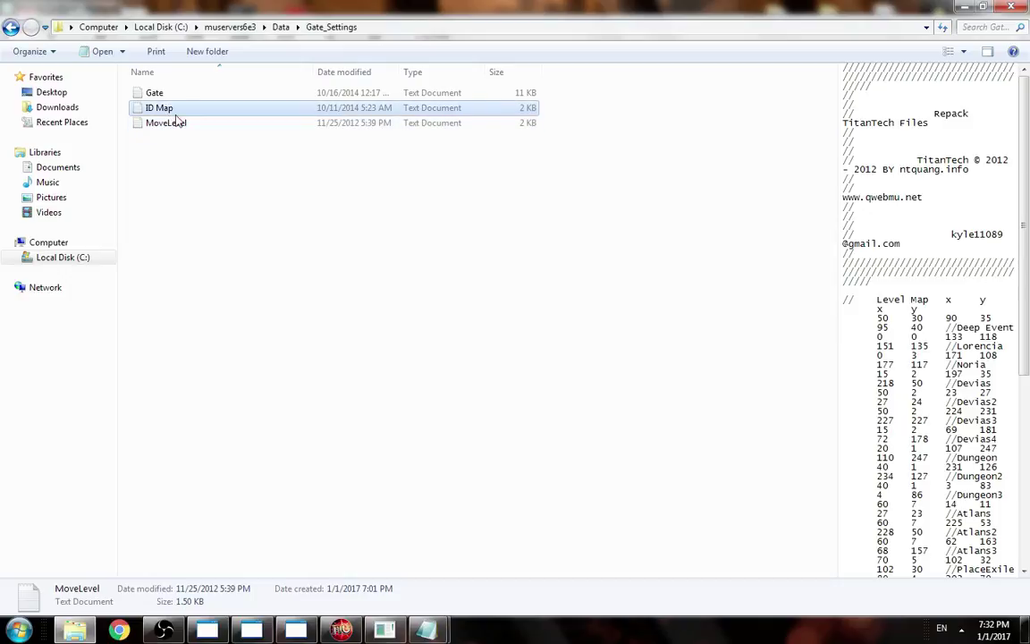
pyautogui.click(177, 115)
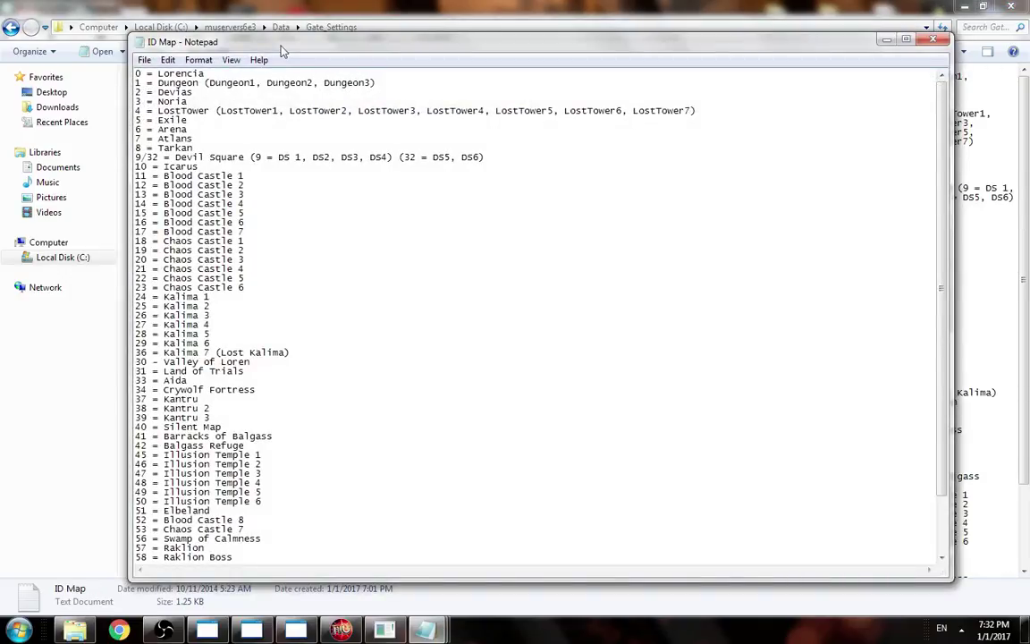
pyautogui.doubleClick(257, 41)
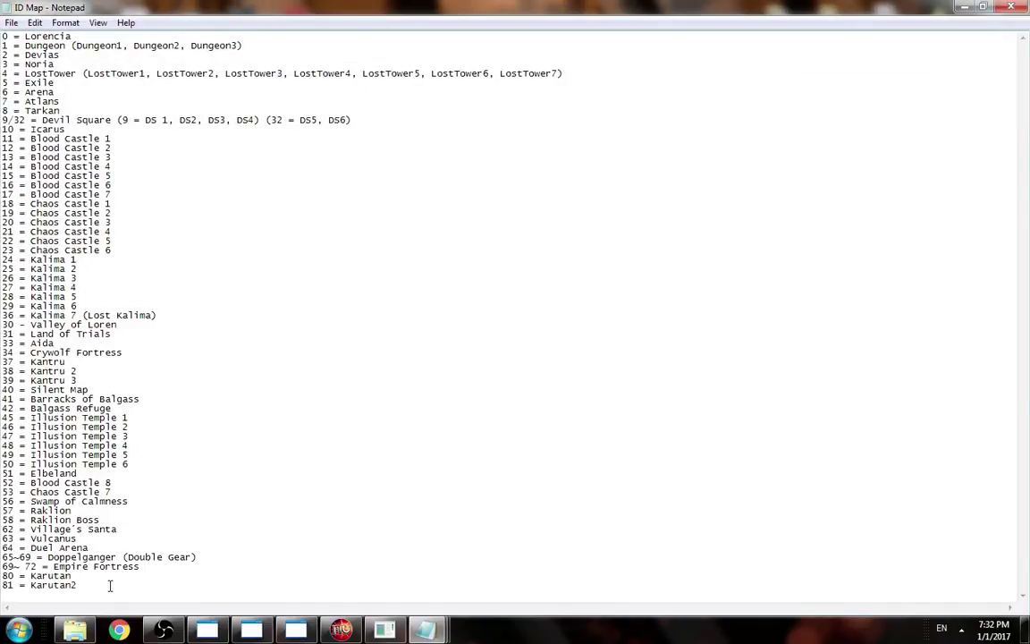
pyautogui.moveTo(108, 584); pyautogui.dragTo(9, 27)
pyautogui.click(131, 143)
pyautogui.moveTo(79, 577); pyautogui.dragTo(86, 324)
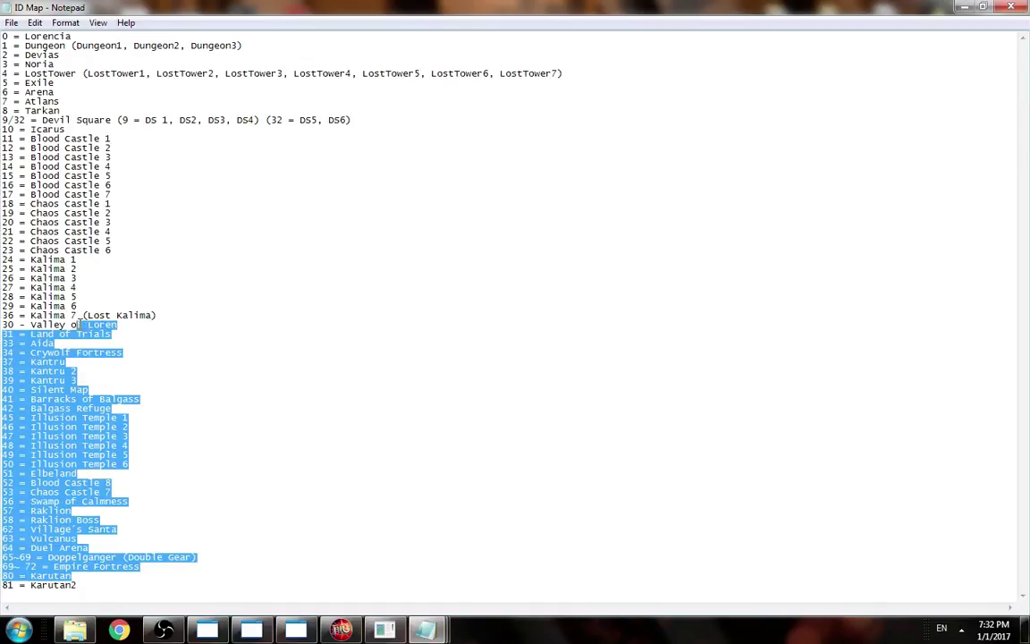
# Search the ID Map list for "loren" and for "lorenmarket".
pyautogui.click(86, 324)
pyautogui.hotkey('ctrl', 'f')
pyautogui.write('loren')
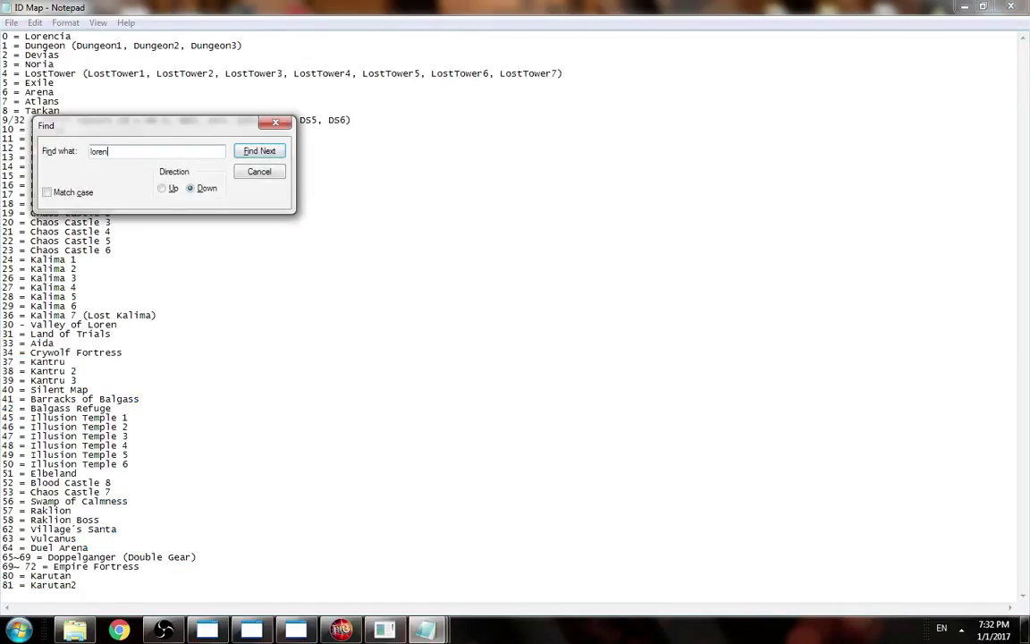
pyautogui.press('Return')
pyautogui.press('Return')
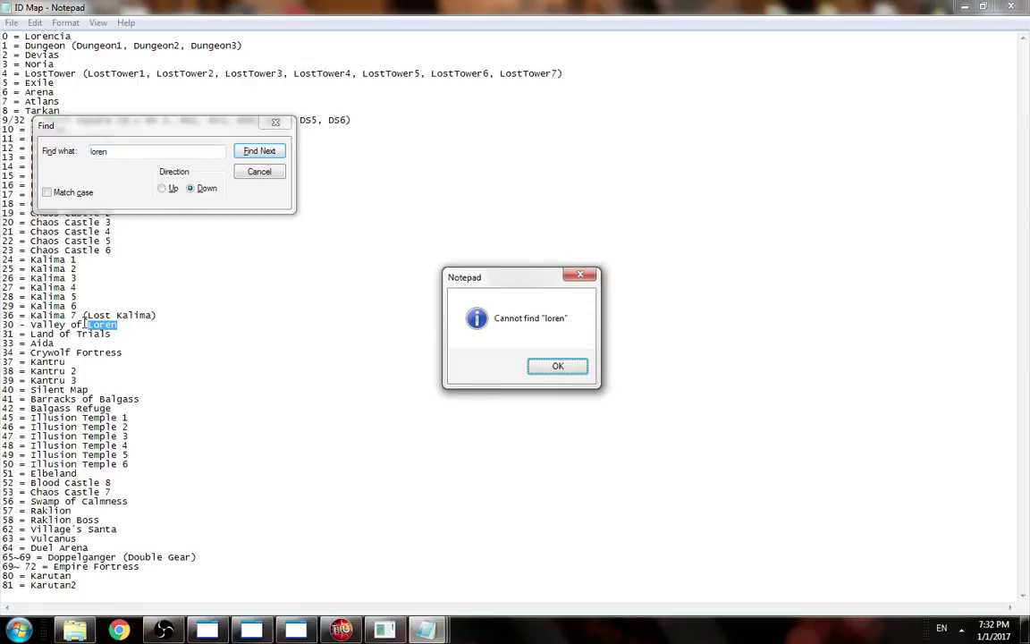
pyautogui.press('Return')
pyautogui.write('market')
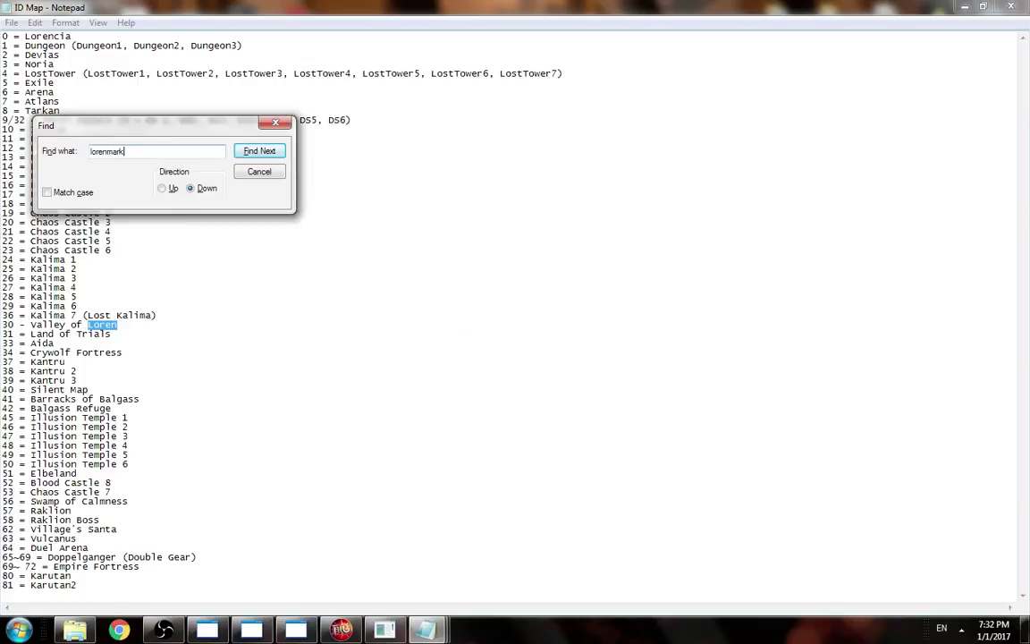
pyautogui.press('Return')
pyautogui.press('Return')
pyautogui.click(259, 171)
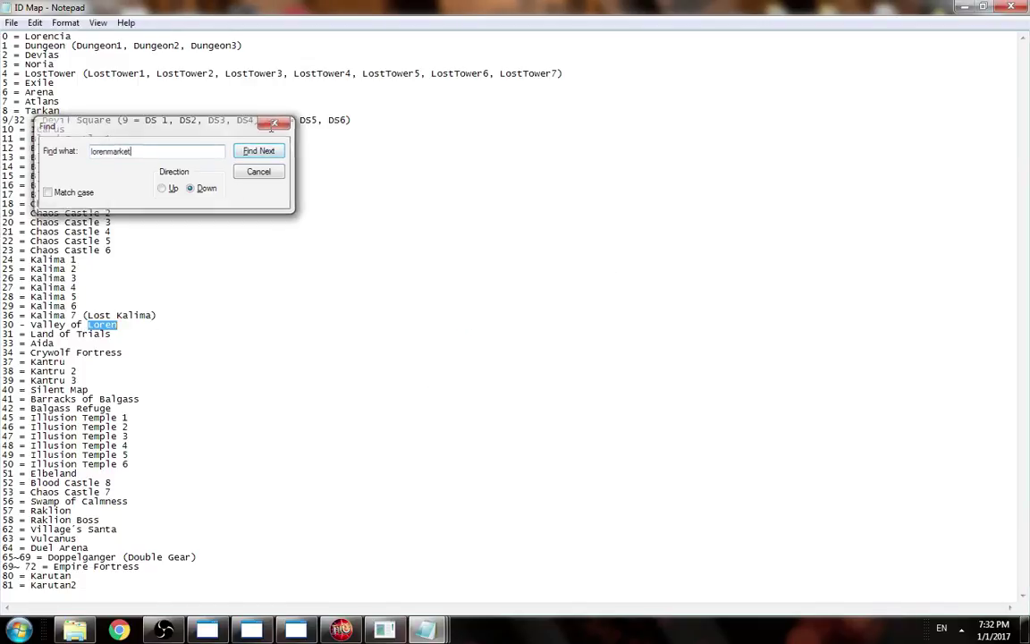
# Switch to Chrome, open the RaGEZONE forum thread "[Help] muonline map IDs" and look through its map list.
pyautogui.click(74, 510)
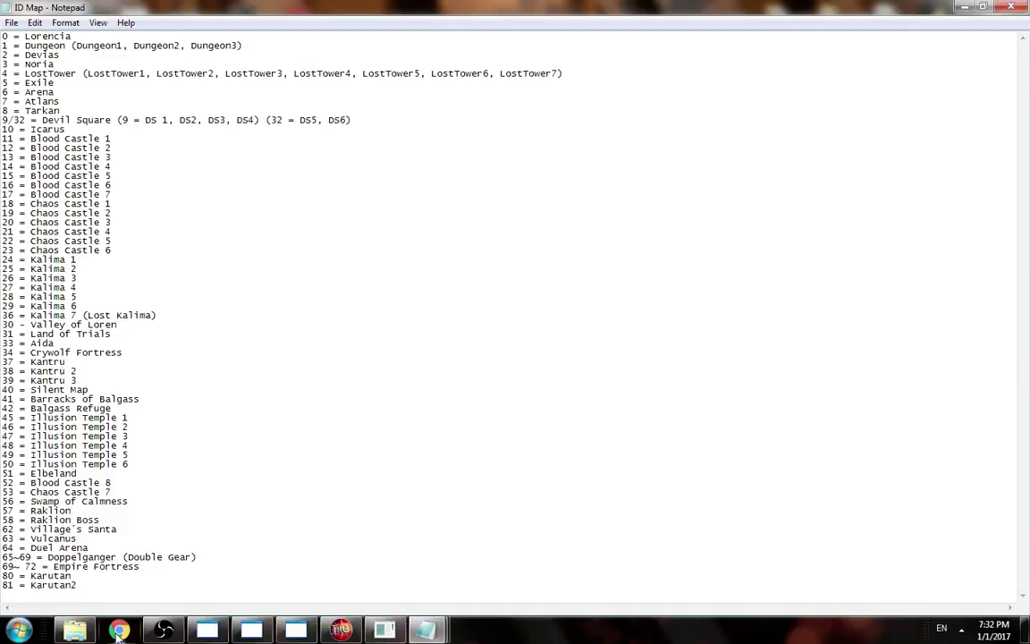
pyautogui.click(119, 630)
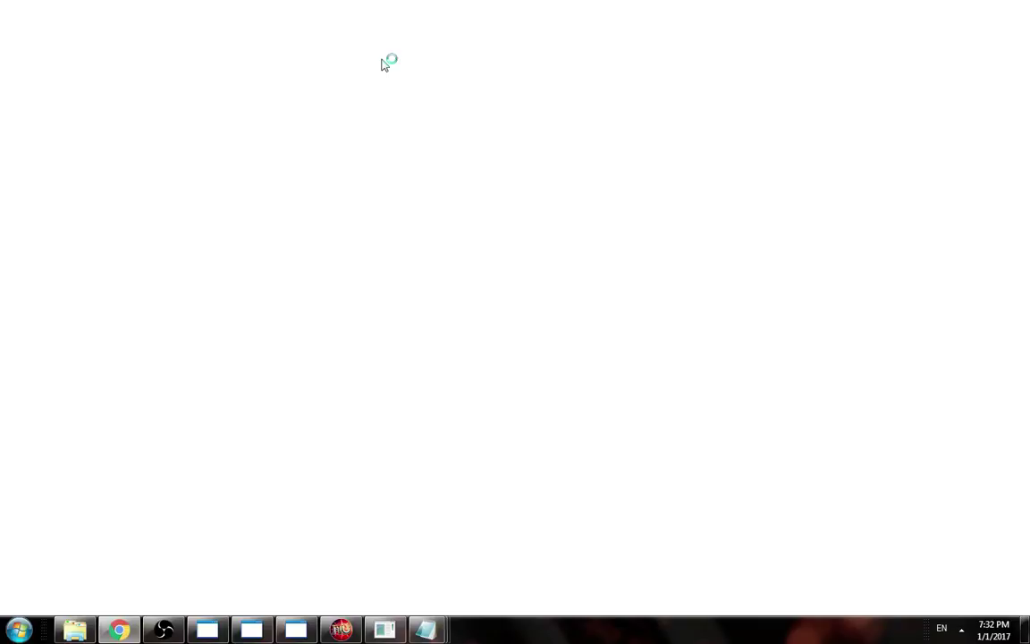
pyautogui.write('map ')
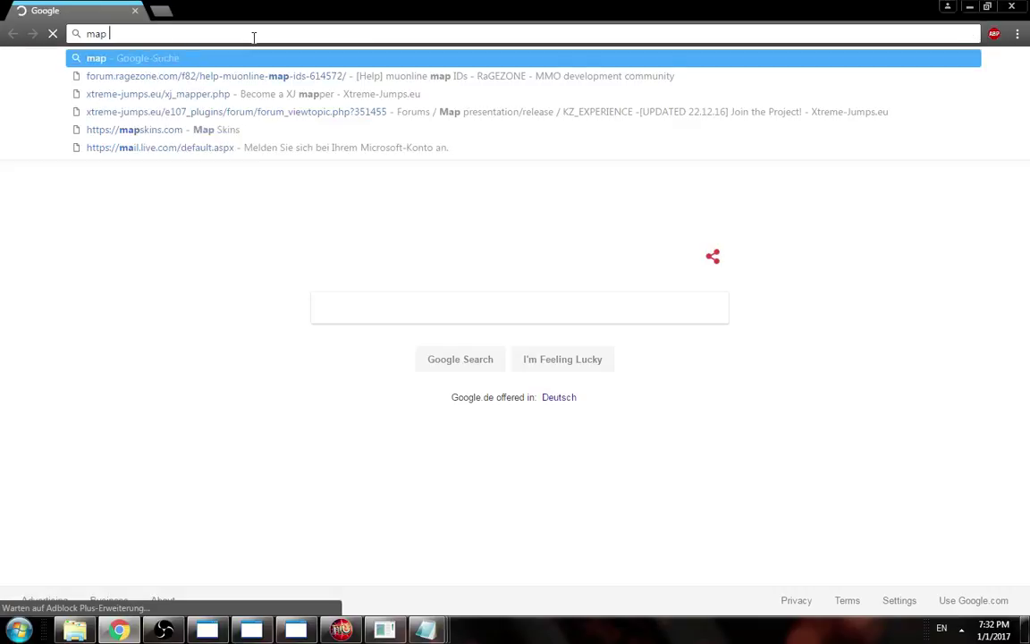
pyautogui.write('codes muonli')
pyautogui.press('Down')
pyautogui.press('Return')
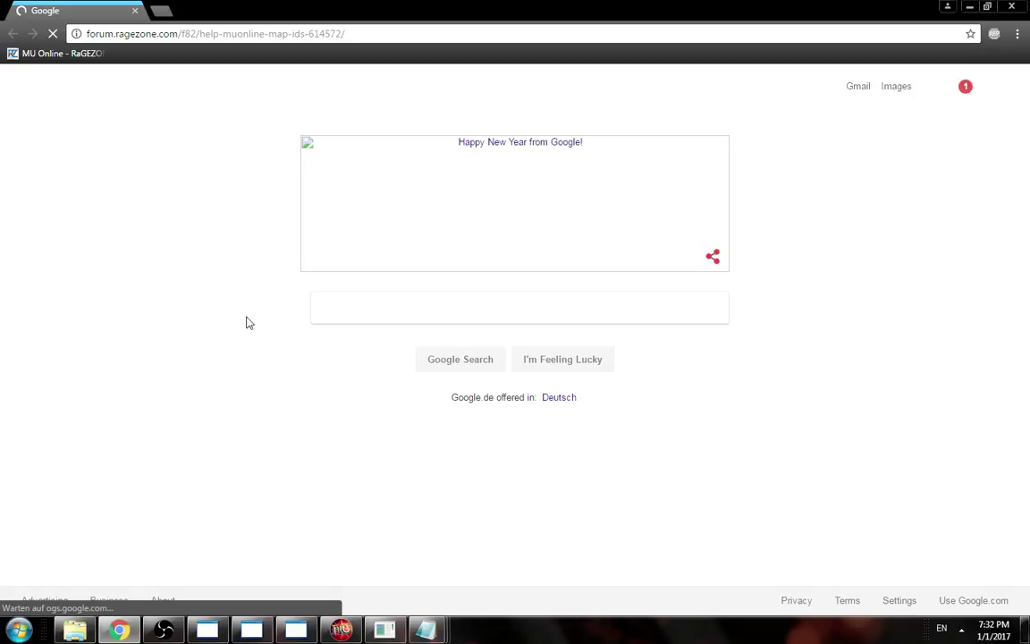
pyautogui.scroll(-15, 249, 323)
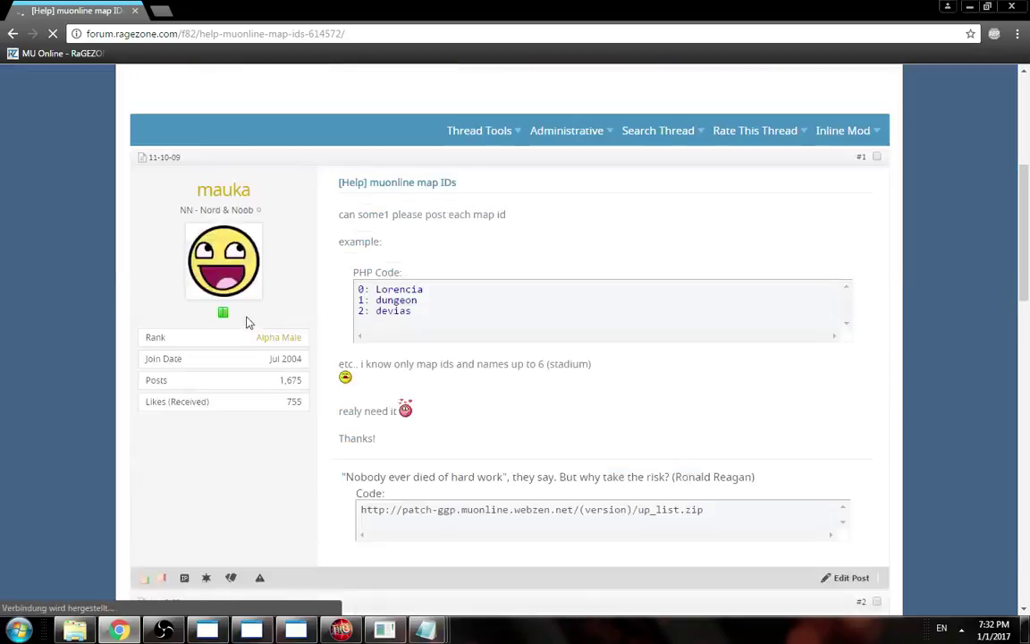
pyautogui.scroll(-3, 249, 323)
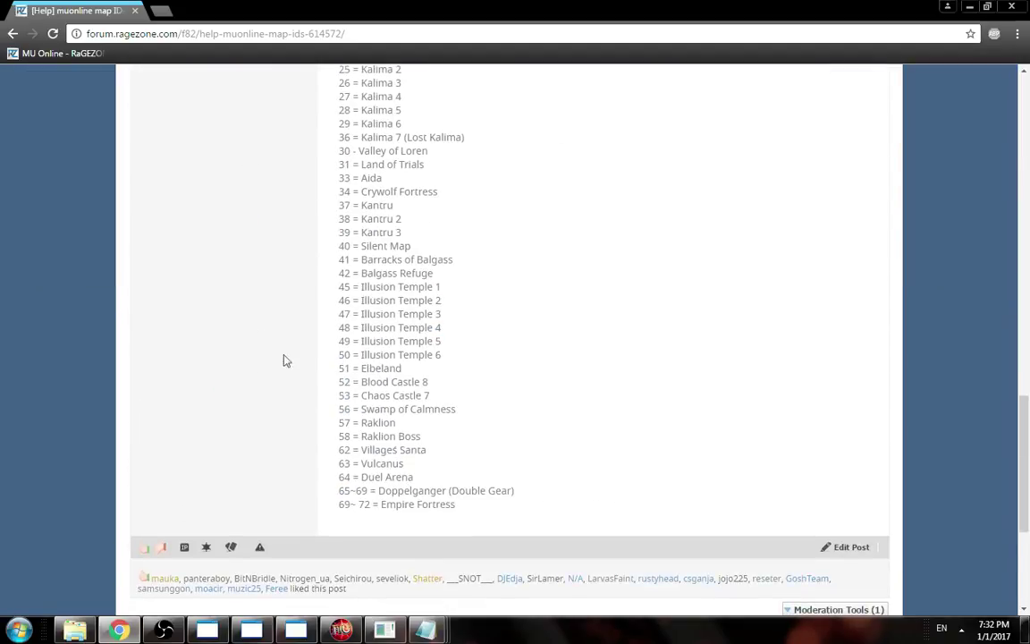
# Search the forum thread for "loren" and for "market".
pyautogui.hotkey('ctrl', 'f')
pyautogui.write('loren')
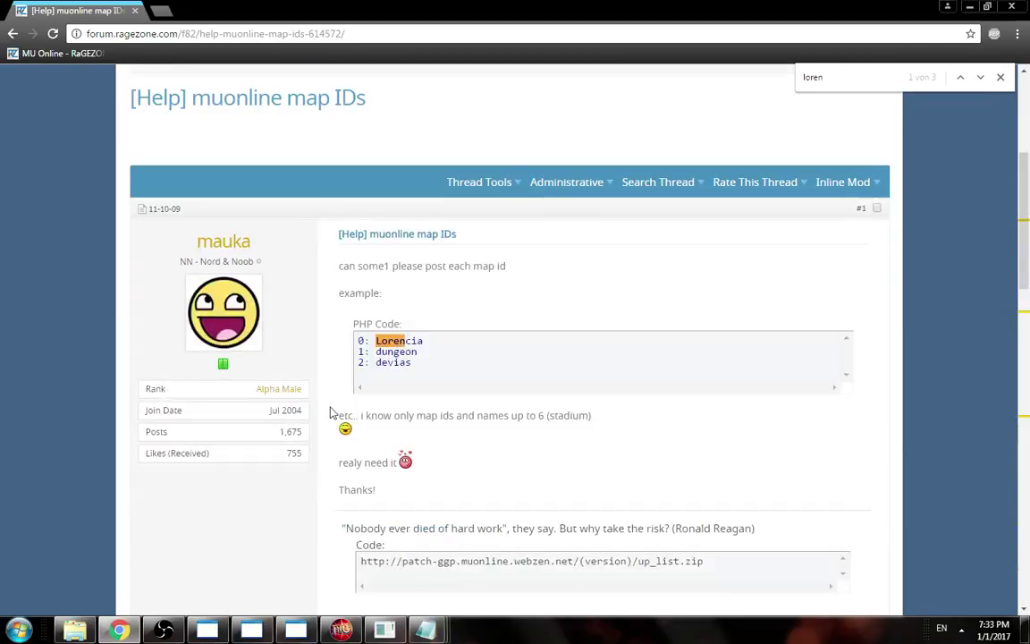
pyautogui.press('Return')
pyautogui.press('Return')
pyautogui.press('Return')
pyautogui.hotkey('ctrl', 'a')
pyautogui.write('mark')
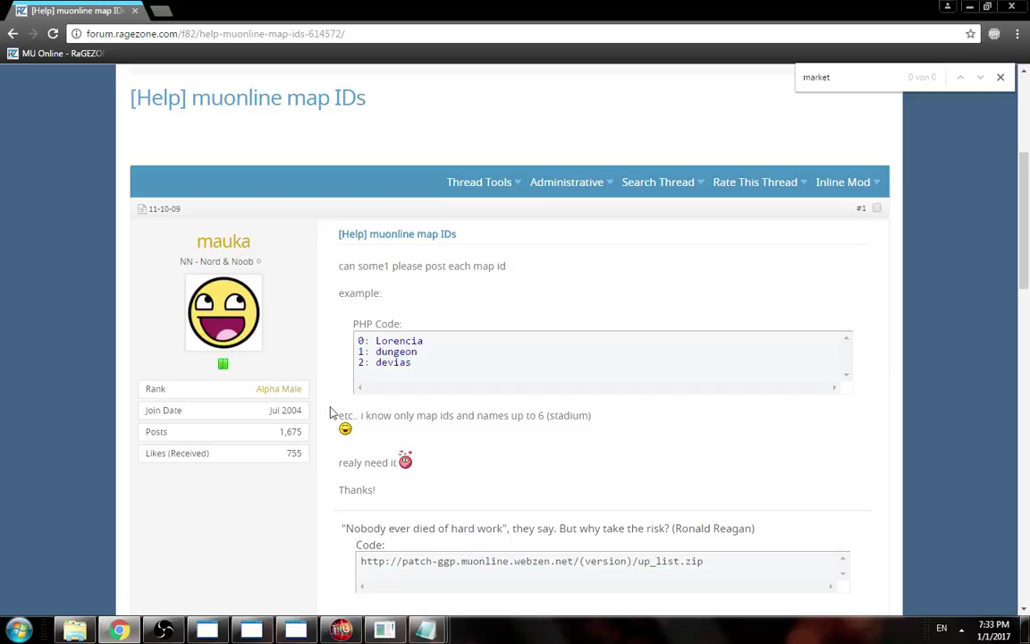
# Add the line "79 = loren market" above the Karutan entry in the ID Map file, save it and close it.
pyautogui.hotkey('alt', 'Tab')
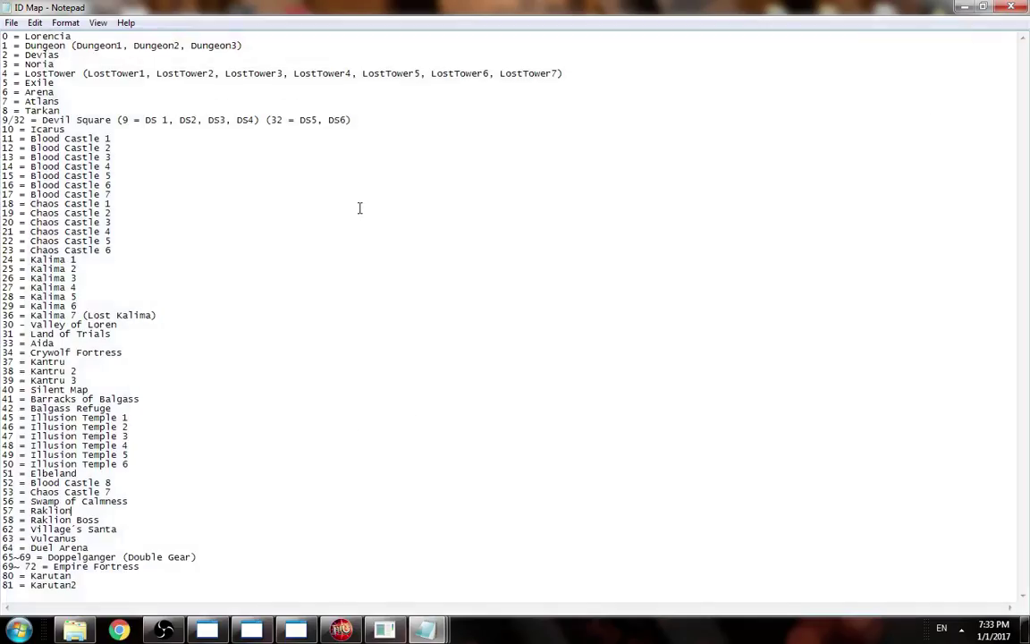
pyautogui.click(218, 345)
pyautogui.press('Return')
pyautogui.write('79 =')
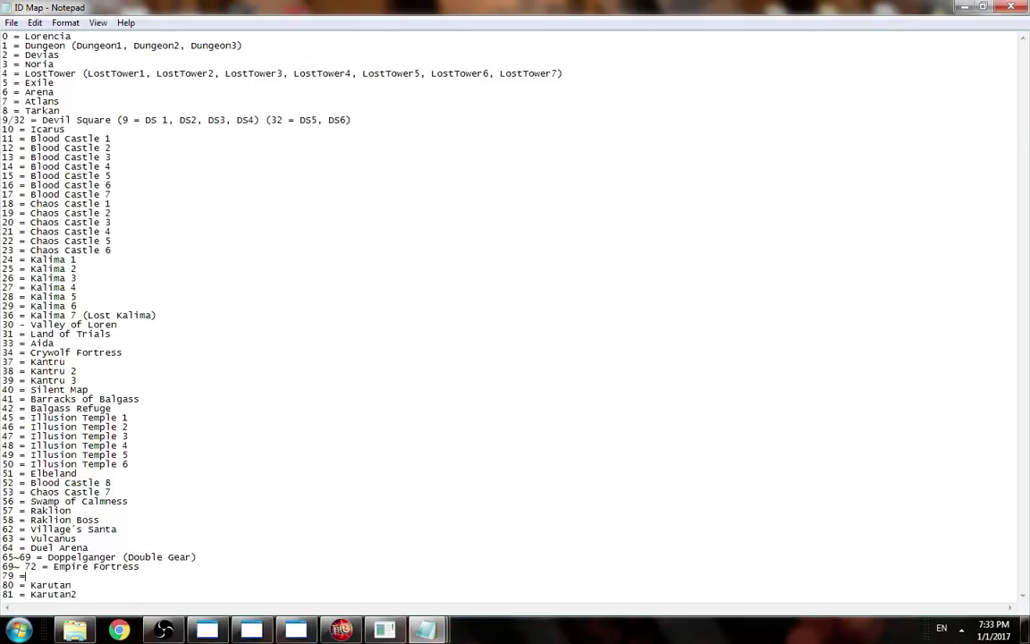
pyautogui.write(' loren market')
pyautogui.click(172, 493)
pyautogui.hotkey('ctrl', 's')
pyautogui.hotkey('alt', 'F4')
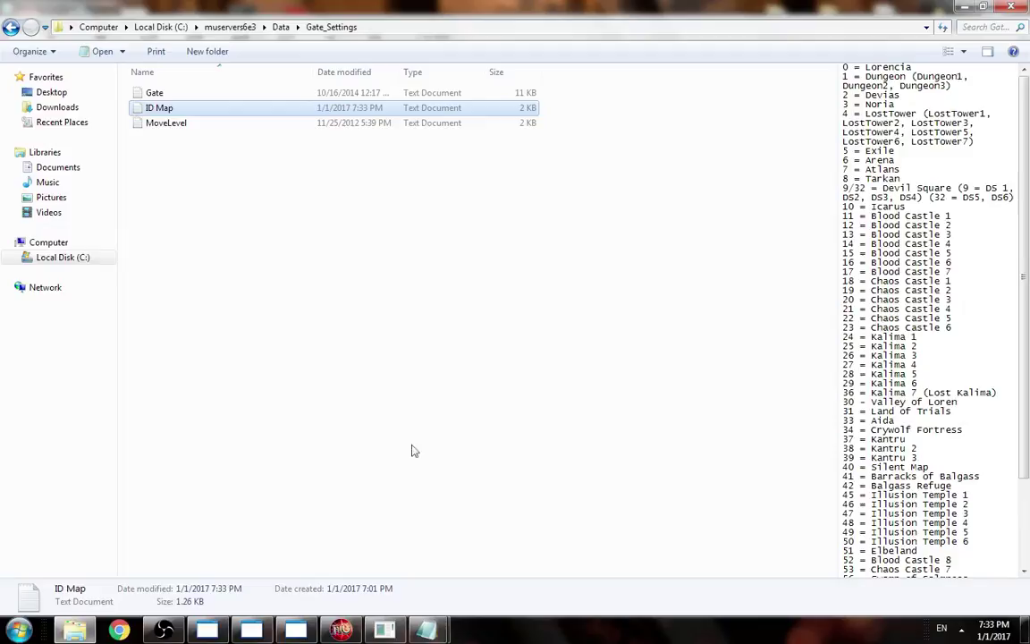
# Return to MonsterSetBase and set Map 79 and Radio 5 in the monster 275 entry under Custom monsters Adding.
pyautogui.click(425, 521)
pyautogui.click(427, 629)
pyautogui.click(501, 558)
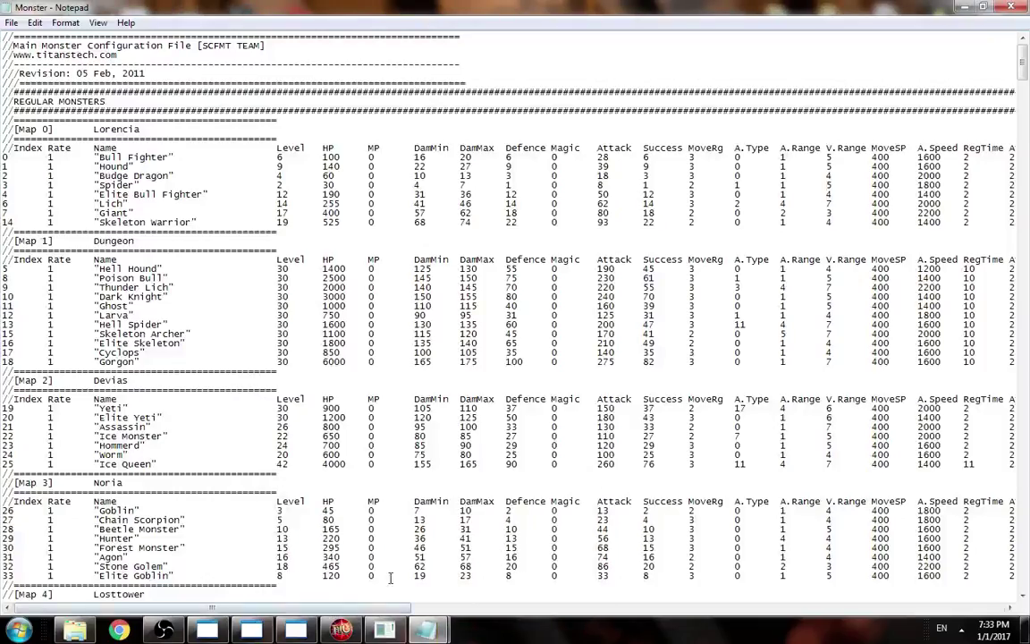
pyautogui.click(366, 559)
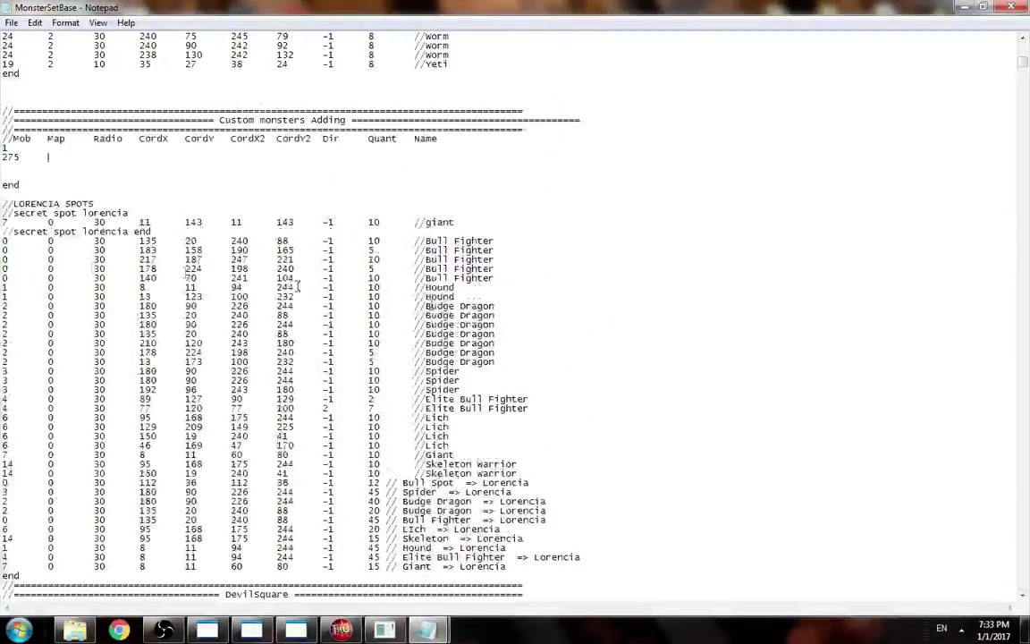
pyautogui.moveTo(46, 241); pyautogui.dragTo(9, 242)
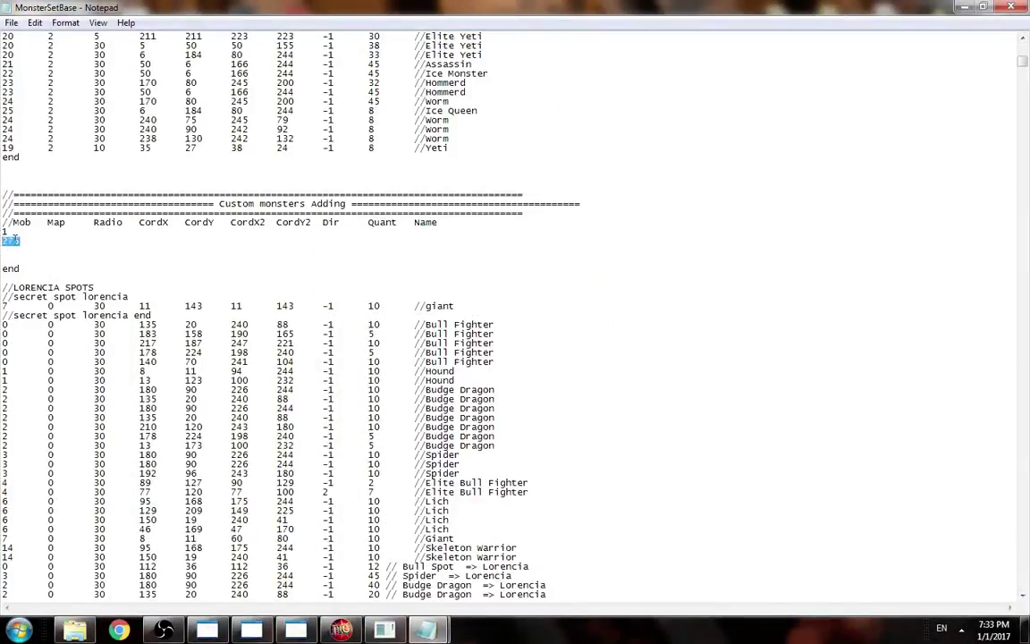
pyautogui.click(22, 241)
pyautogui.press('Tab')
pyautogui.scroll(4, 81, 254)
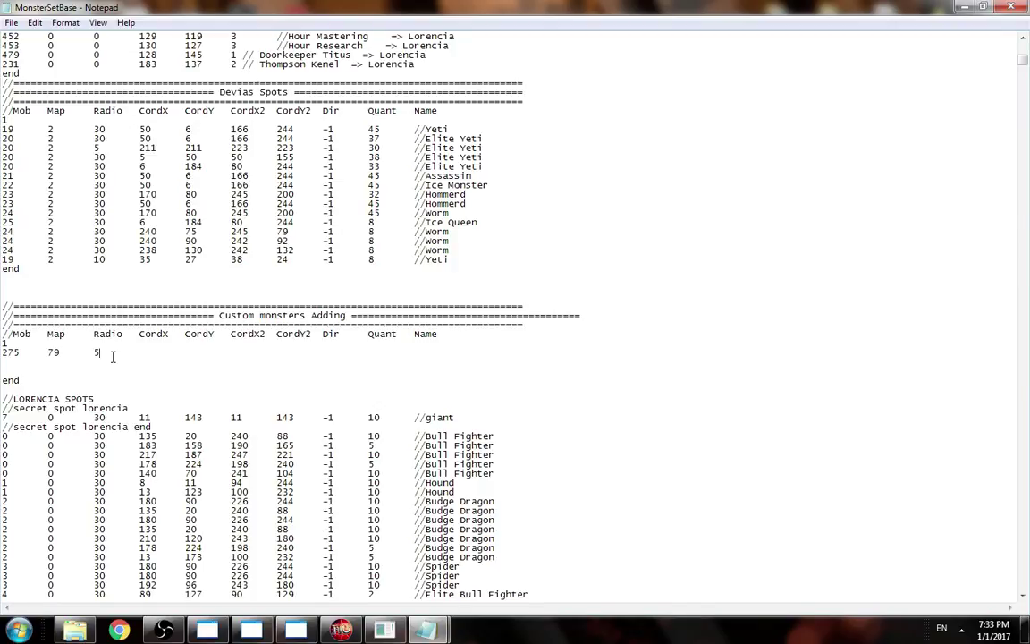
# Walk the game character to the spawn area's first corner in Loren Market and enter CordX 150 and CordY 210 in the monster entry.
pyautogui.hotkey('alt', 'Tab')
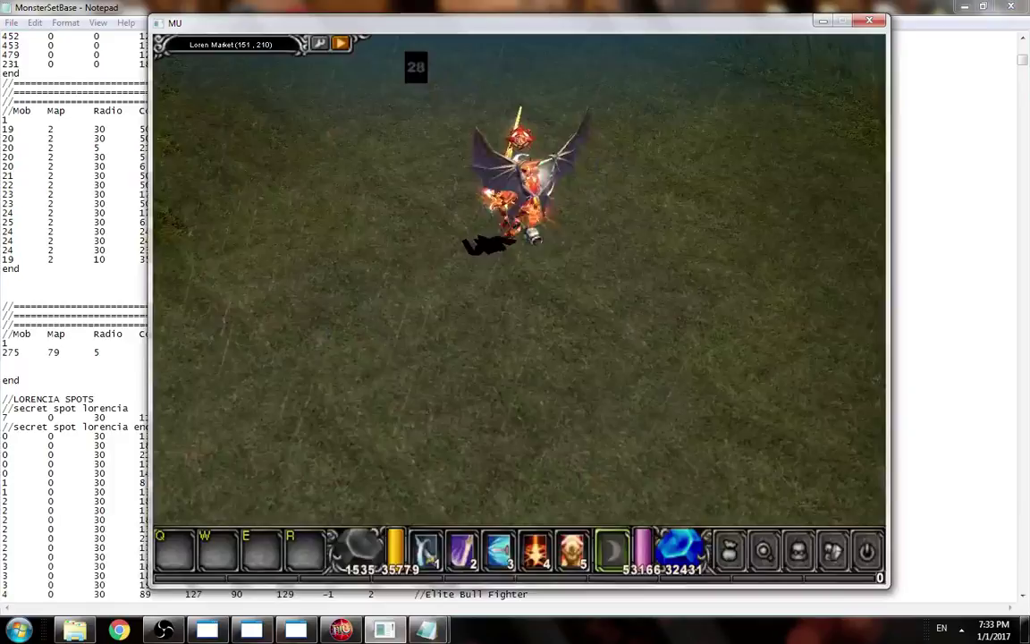
pyautogui.click(561, 282)
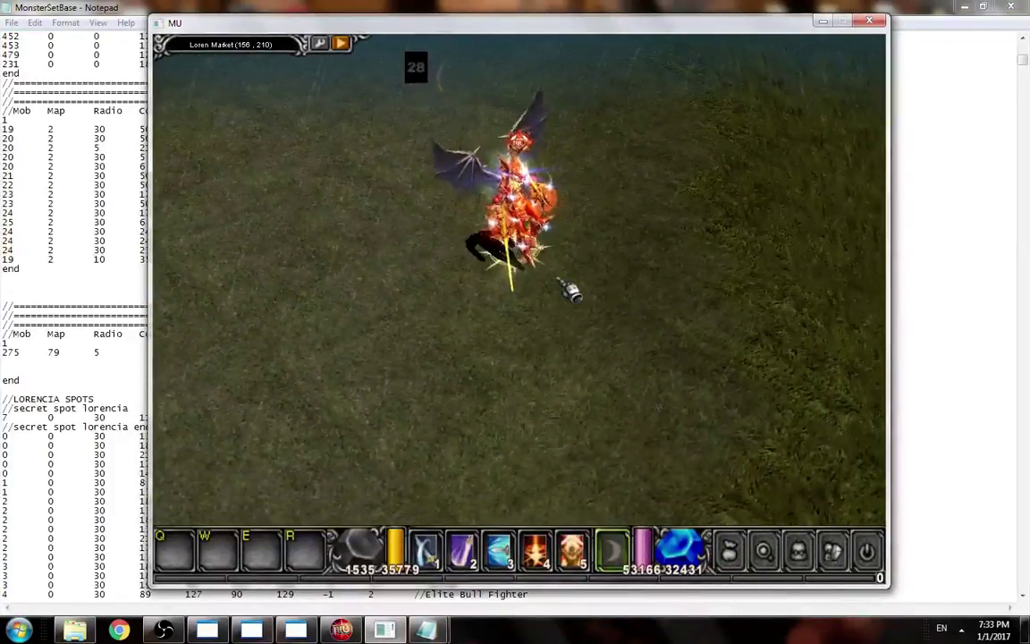
pyautogui.click(438, 231)
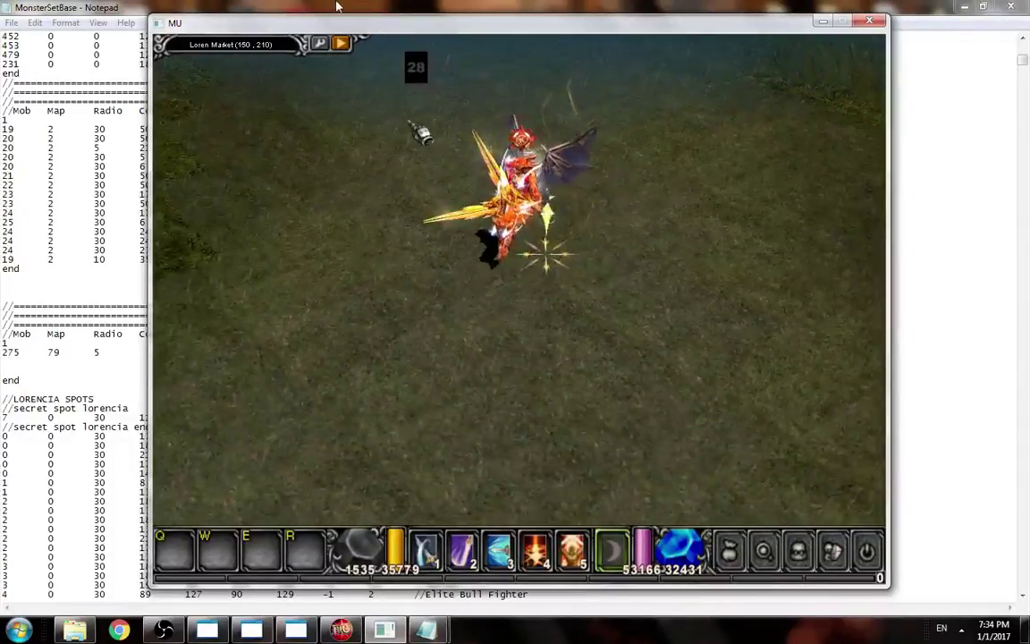
pyautogui.click(136, 359)
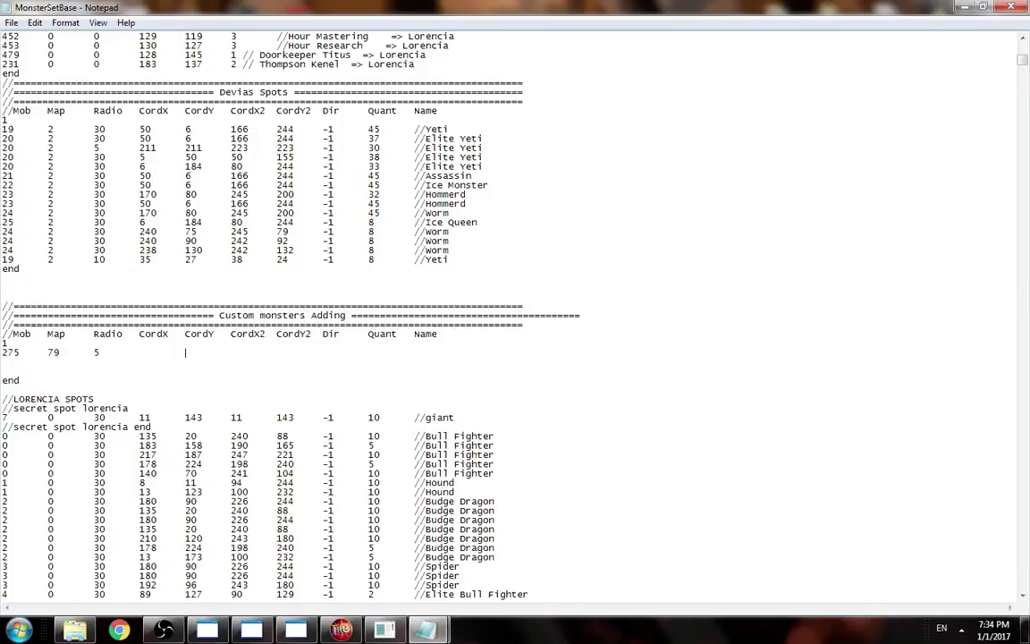
pyautogui.click(143, 352)
pyautogui.click(386, 629)
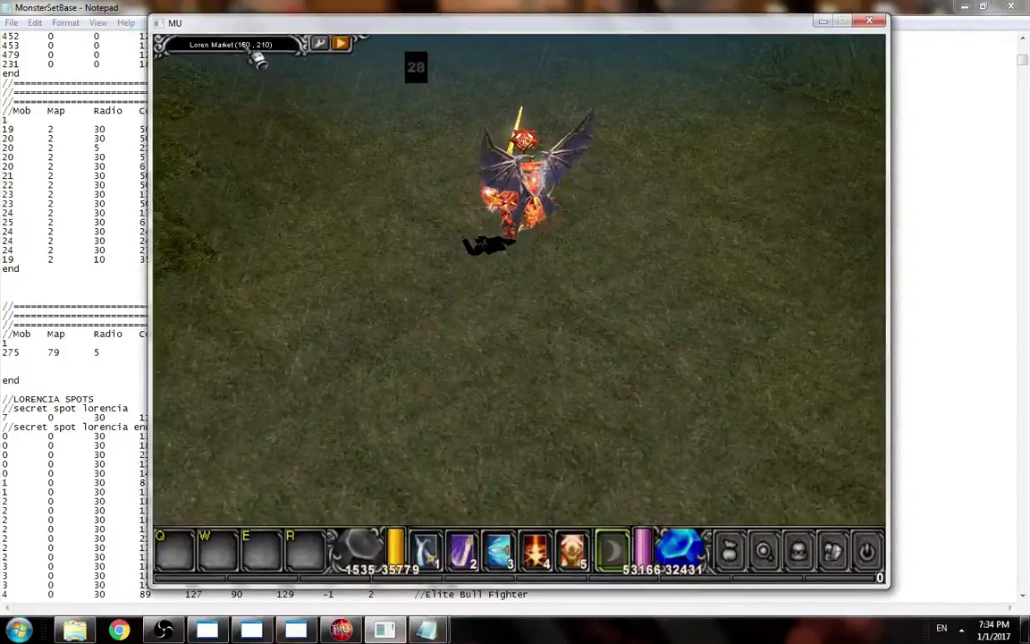
pyautogui.hotkey('alt', 'Tab')
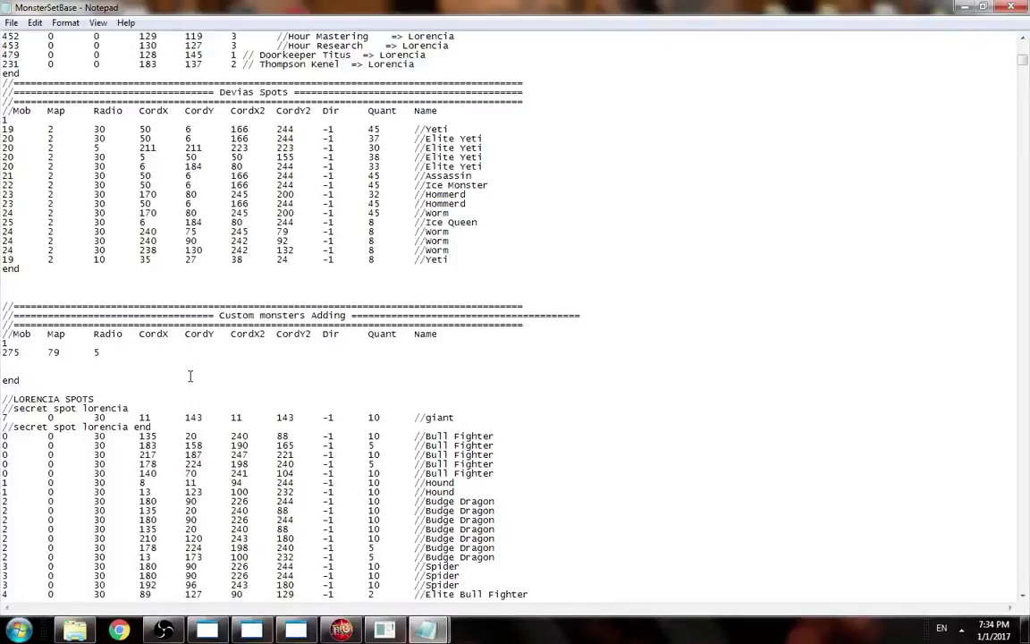
pyautogui.write('150\t210')
# Walk the character to the opposite corner of the spawn area and enter CordX2 156 and CordY2 210 in the entry.
pyautogui.hotkey('alt', 'Tab')
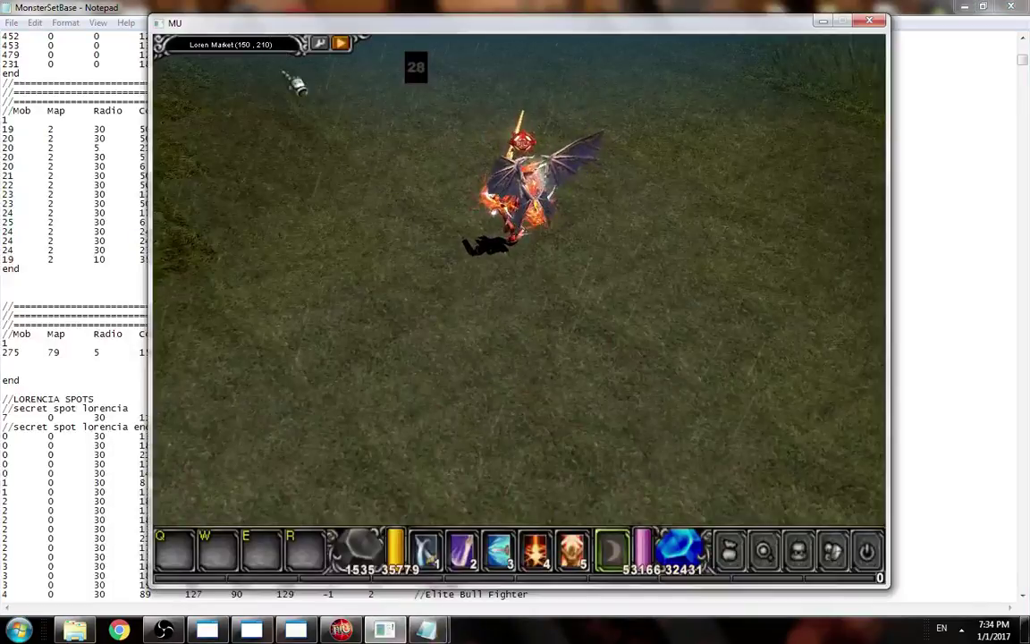
pyautogui.click(601, 331)
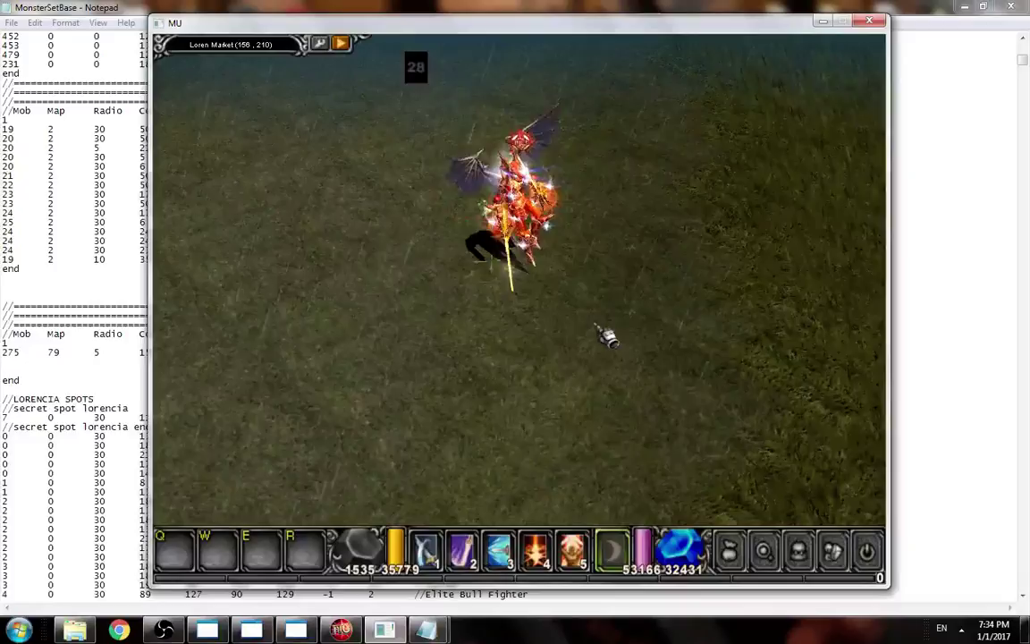
pyautogui.hotkey('alt', 'Tab')
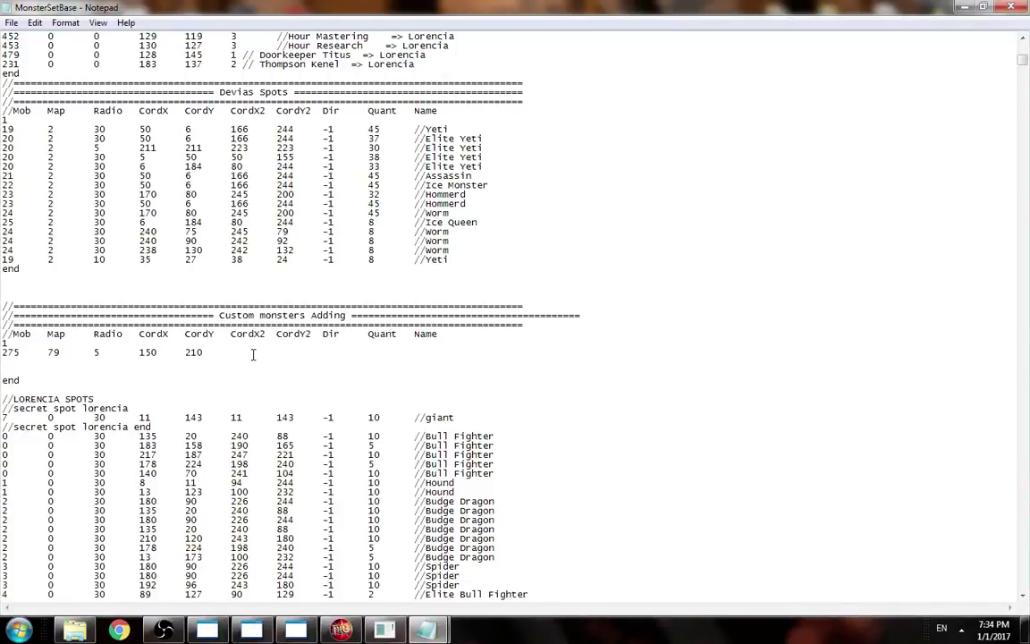
pyautogui.press('Tab')
pyautogui.write('156')
pyautogui.press('Tab')
pyautogui.write('2')
# Complete the entry with Dir -1, Quant 5 and name //kundun, remove the blank lines before "end", and save MonsterSetBase.
pyautogui.write('kundun')
pyautogui.press('BackSpace')
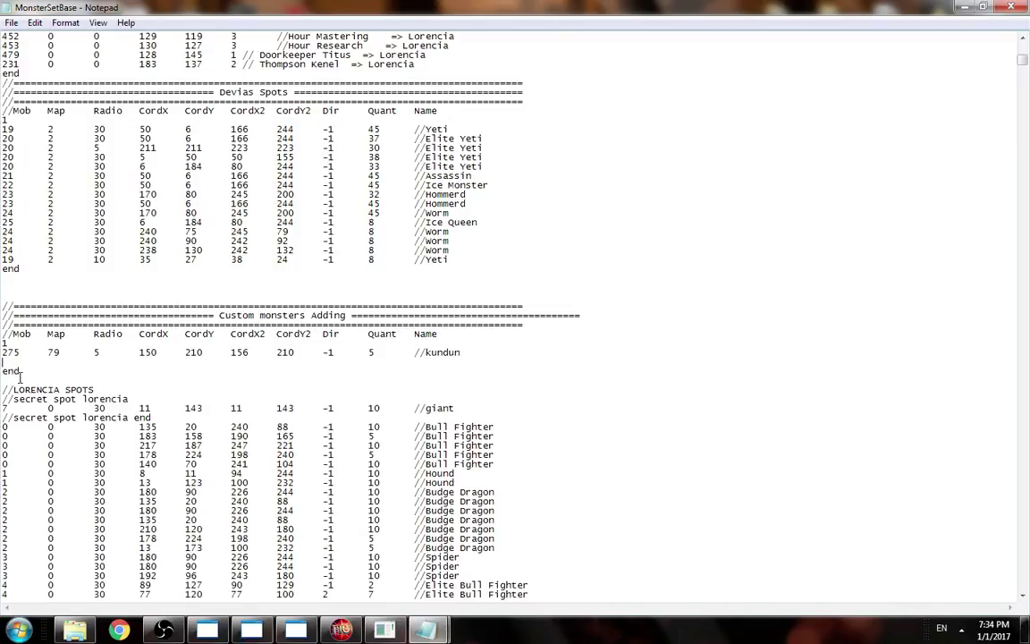
pyautogui.press('BackSpace')
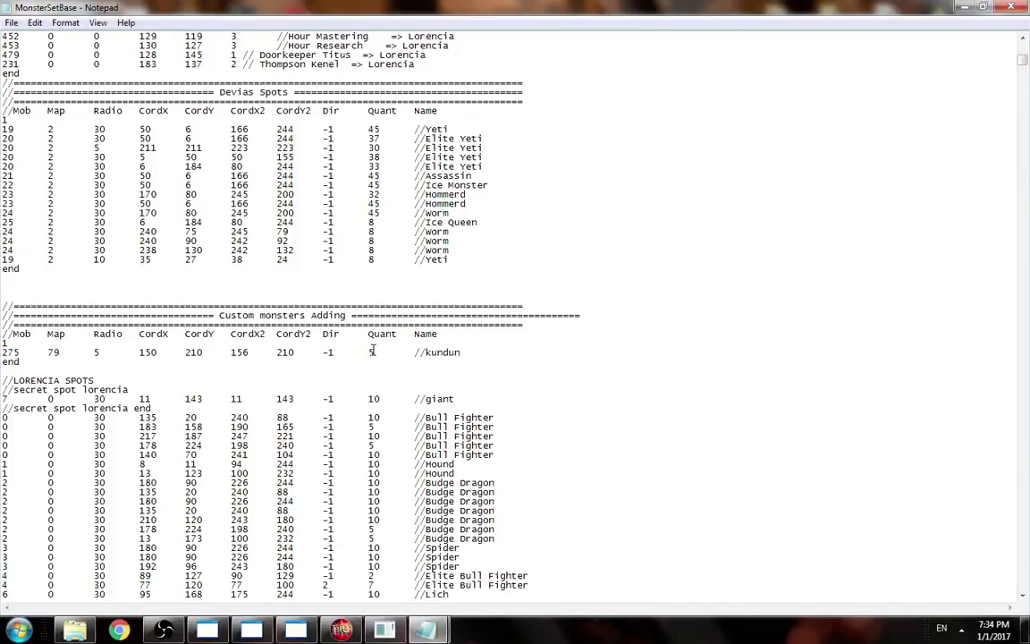
pyautogui.click(11, 22)
pyautogui.click(25, 66)
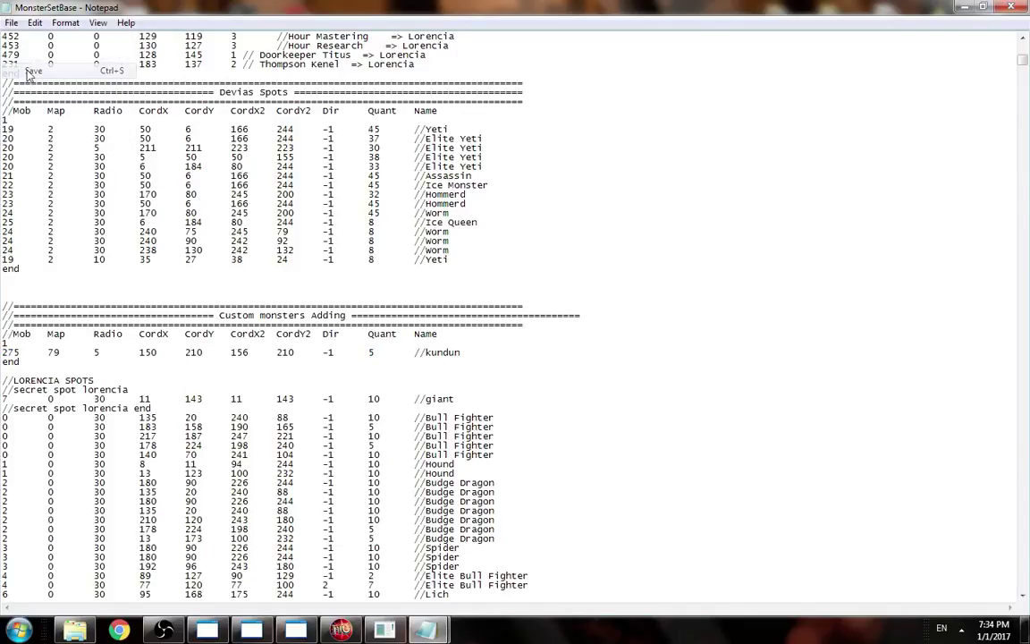
# Reload the monster positions on the game server and attack the spawned Kundun monsters in the game's Loren Market.
pyautogui.click(341, 630)
pyautogui.click(80, 23)
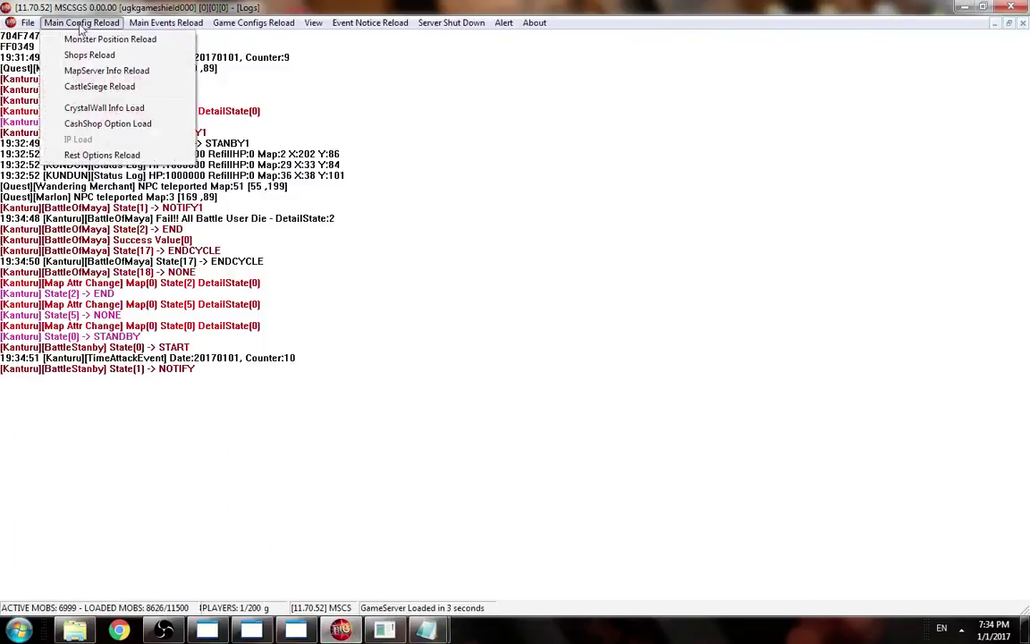
pyautogui.click(89, 40)
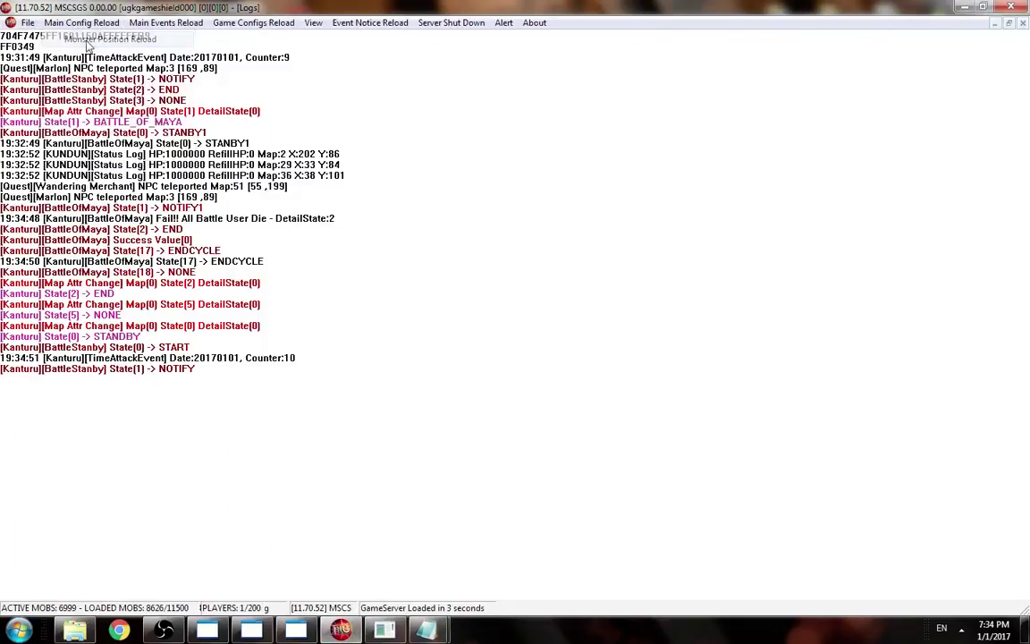
pyautogui.click(398, 633)
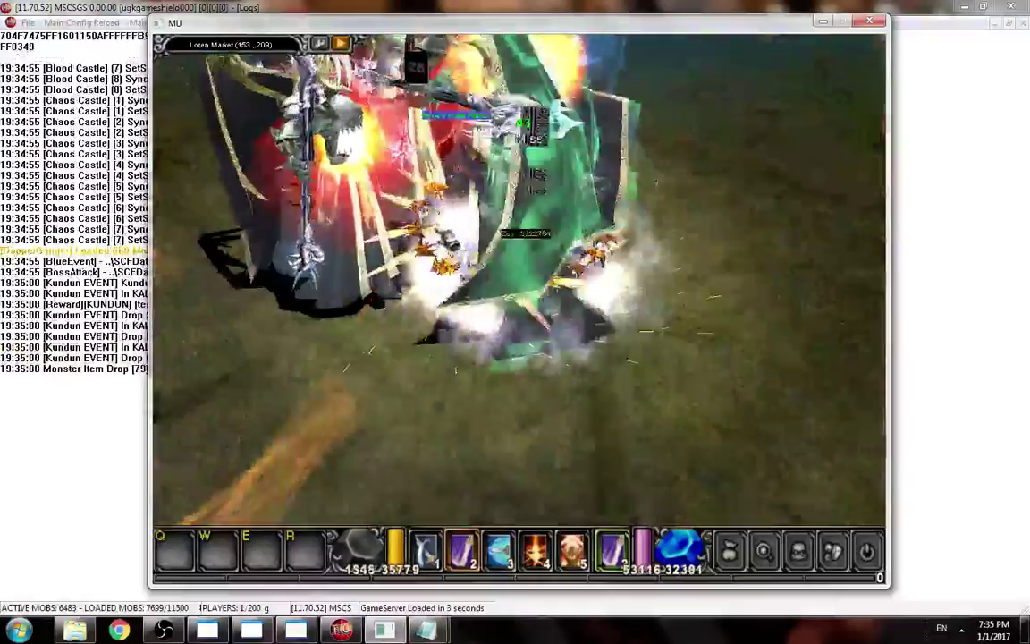
pyautogui.click(465, 242)
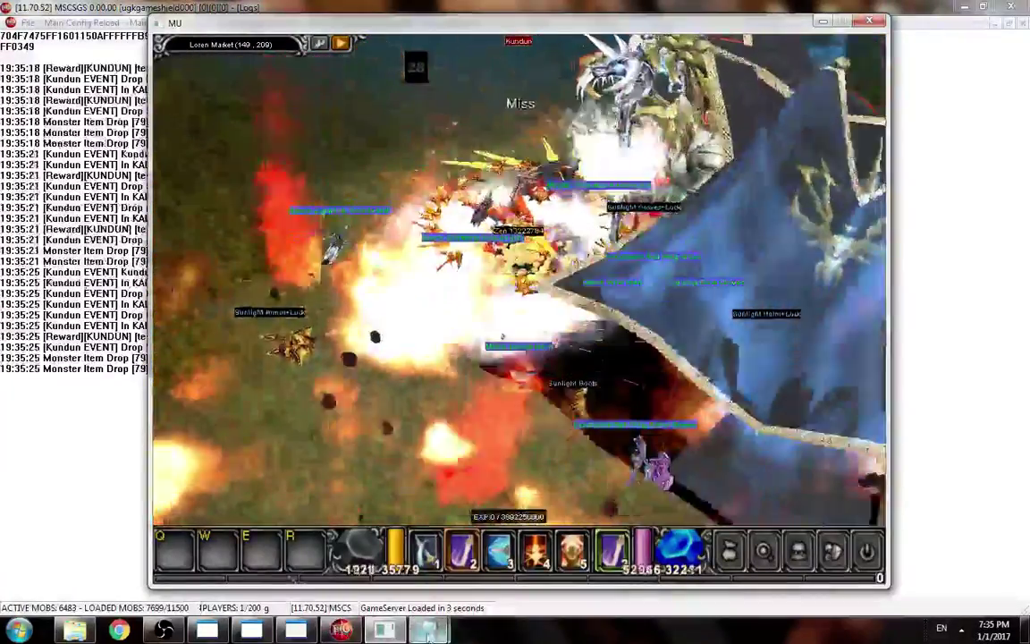
# Switch to the Monster file in Notepad and search it for "balgas".
pyautogui.moveTo(427, 630)
pyautogui.click(488, 557)
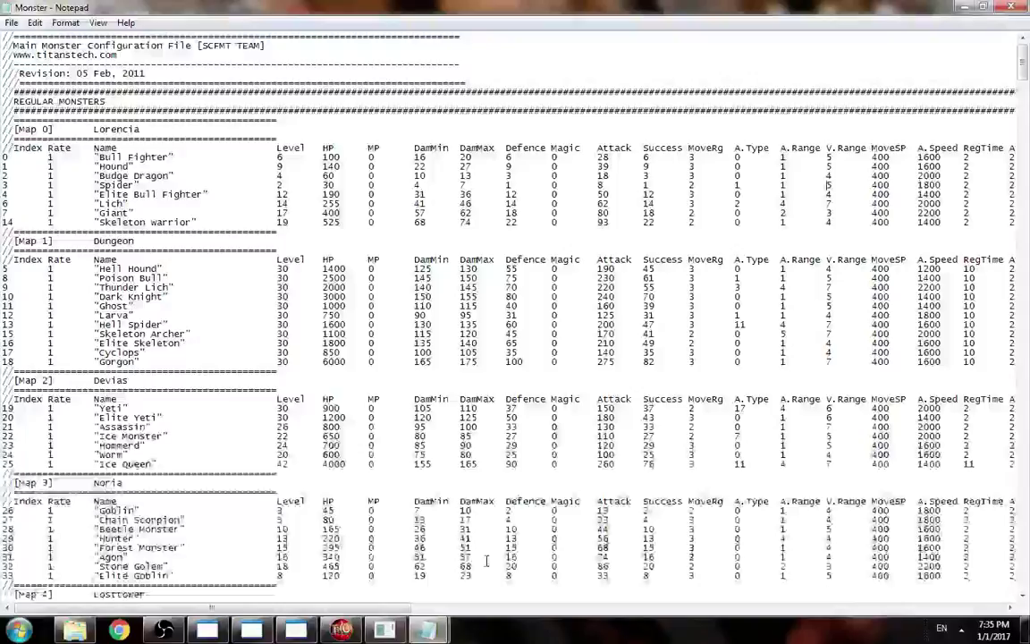
pyautogui.hotkey('ctrl', 'f')
pyautogui.write('balgas')
pyautogui.press('Return')
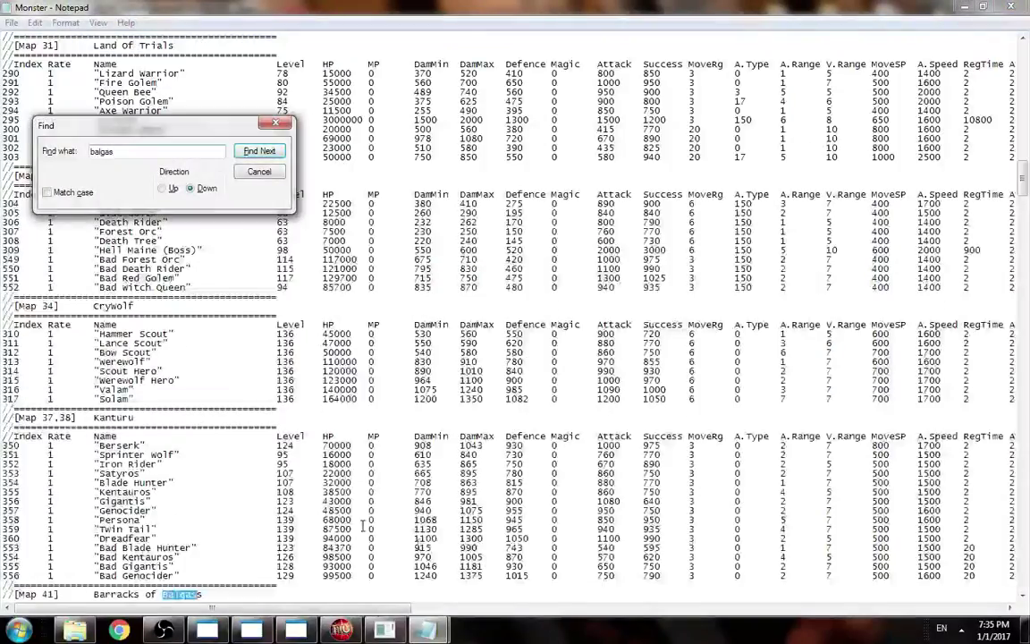
# Examine the Barracks of Balgass and Refuge Balgass sections and the neighbouring map lists for the Balgass monster's index.
pyautogui.click(354, 482)
pyautogui.scroll(-9, 354, 482)
pyautogui.scroll(3, 136, 313)
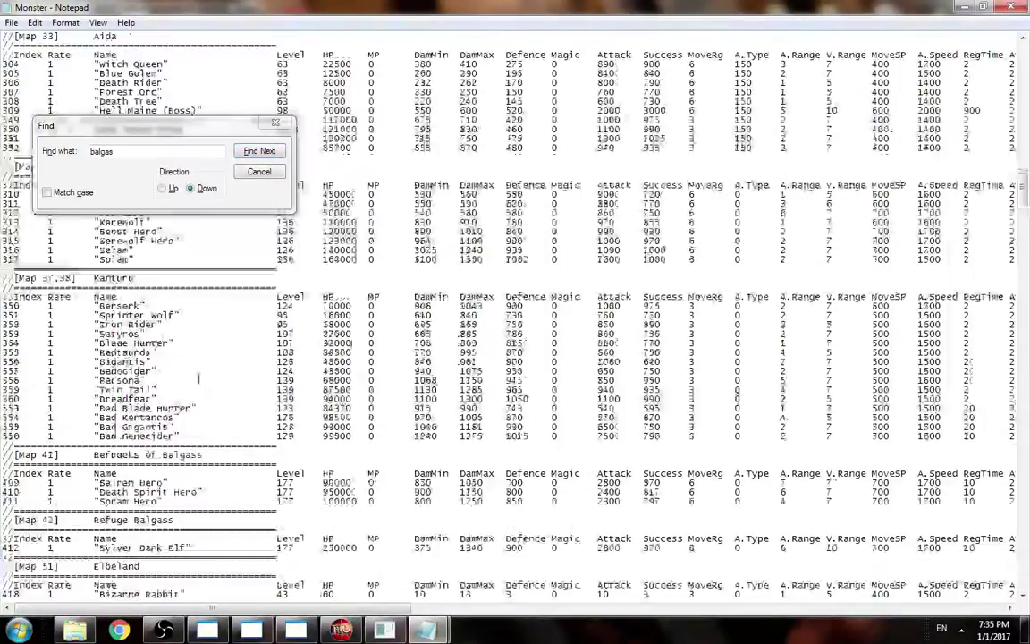
pyautogui.scroll(-3, 154, 392)
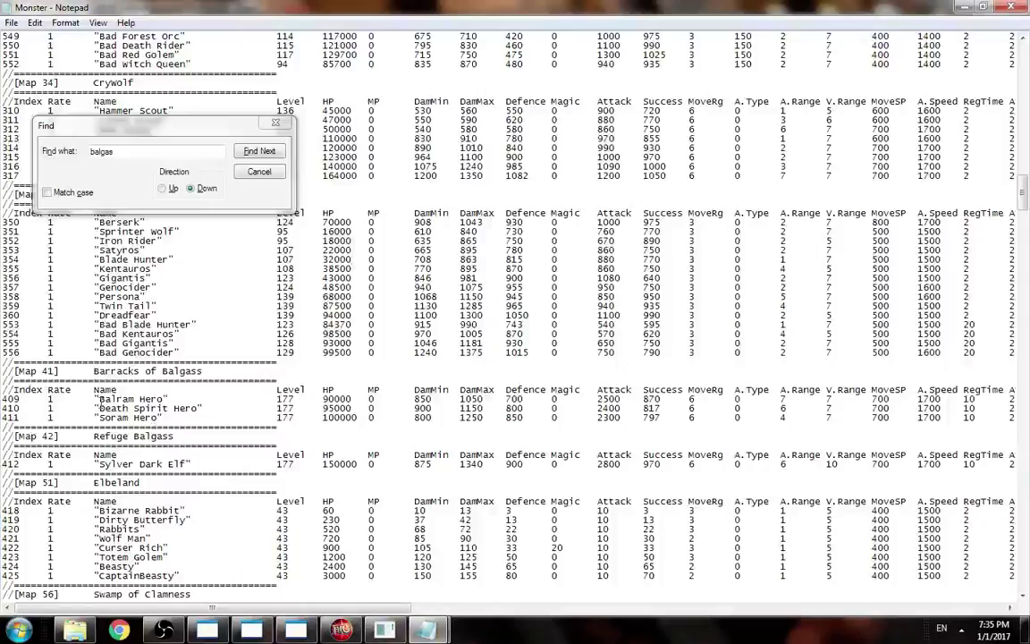
pyautogui.moveTo(93, 242); pyautogui.dragTo(174, 259)
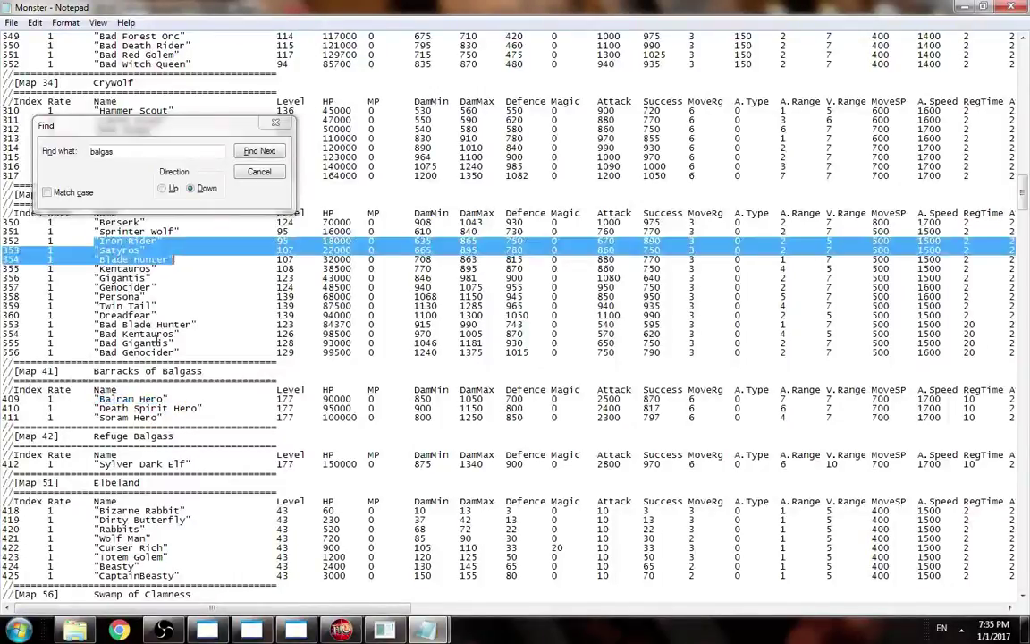
pyautogui.scroll(-4, 130, 376)
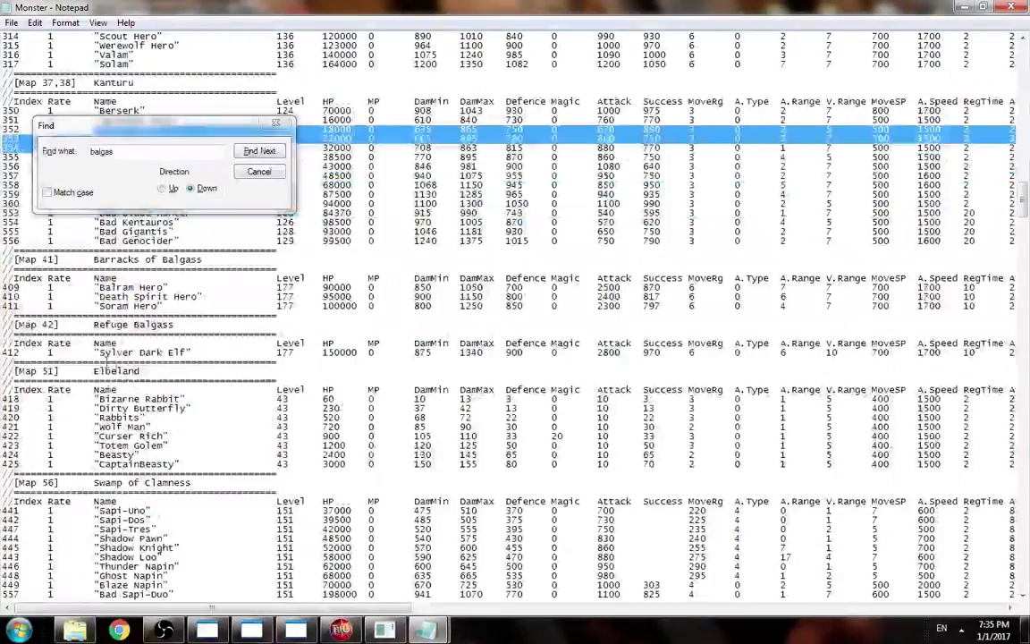
pyautogui.click(139, 438)
pyautogui.scroll(3, 141, 480)
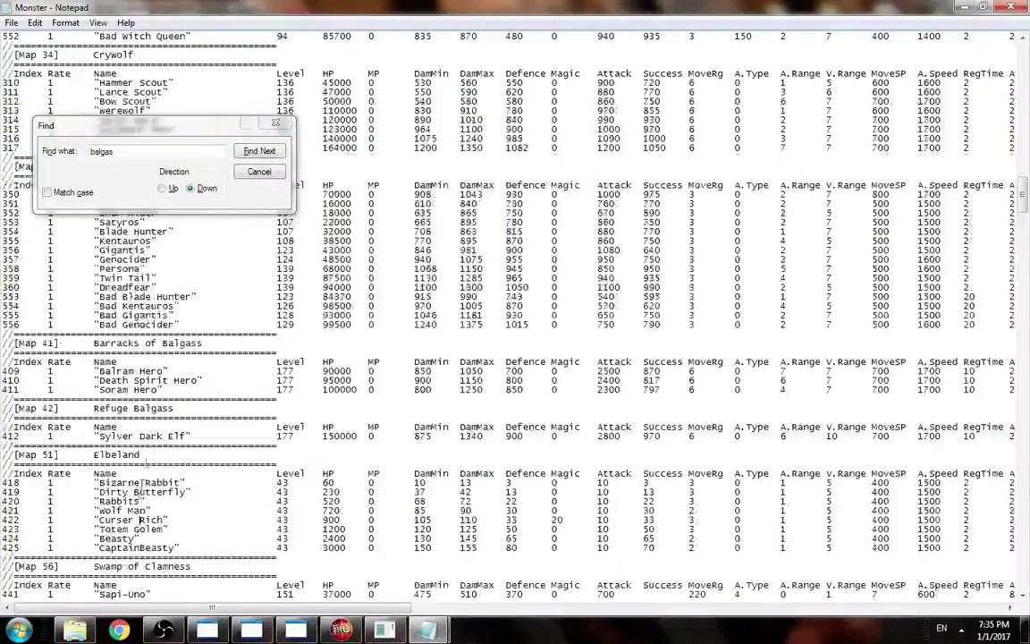
pyautogui.scroll(5, 150, 397)
pyautogui.scroll(-5, 141, 398)
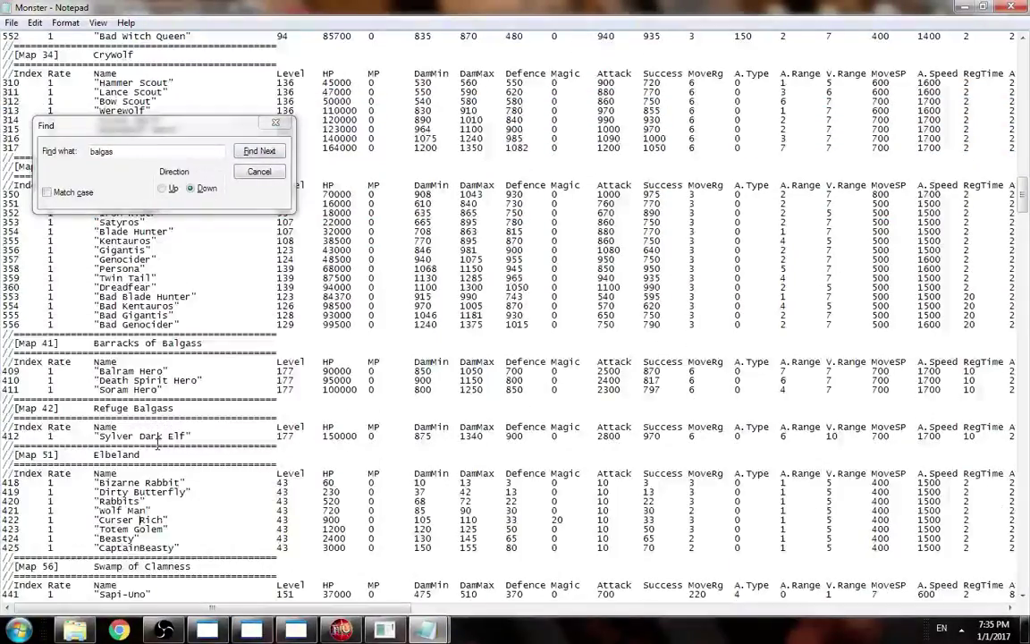
pyautogui.scroll(4, 157, 438)
pyautogui.scroll(4, 158, 444)
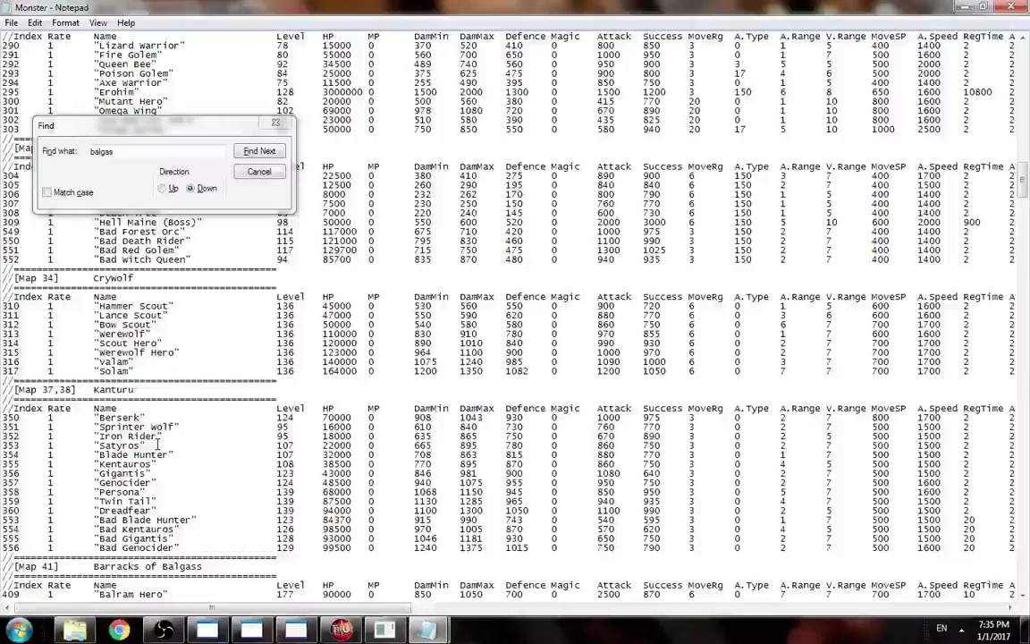
pyautogui.scroll(-7, 143, 413)
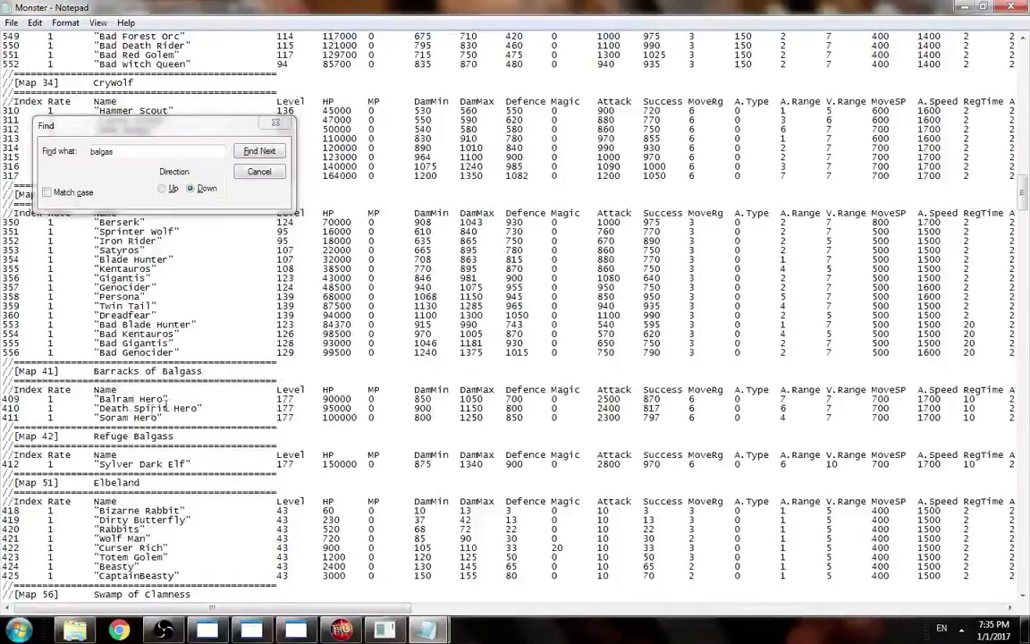
pyautogui.moveTo(193, 464); pyautogui.dragTo(116, 455)
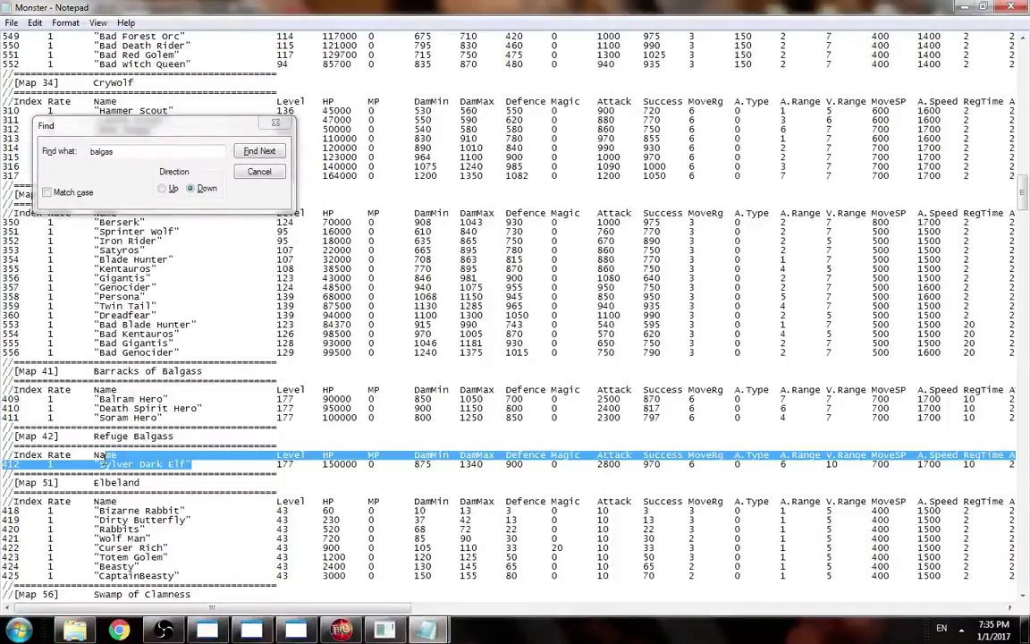
# Search the Monster file for "nightmare" and select the index of the Nightmare entry under Kantru Event [Boss].
pyautogui.hotkey('ctrl', 'f')
pyautogui.write('night')
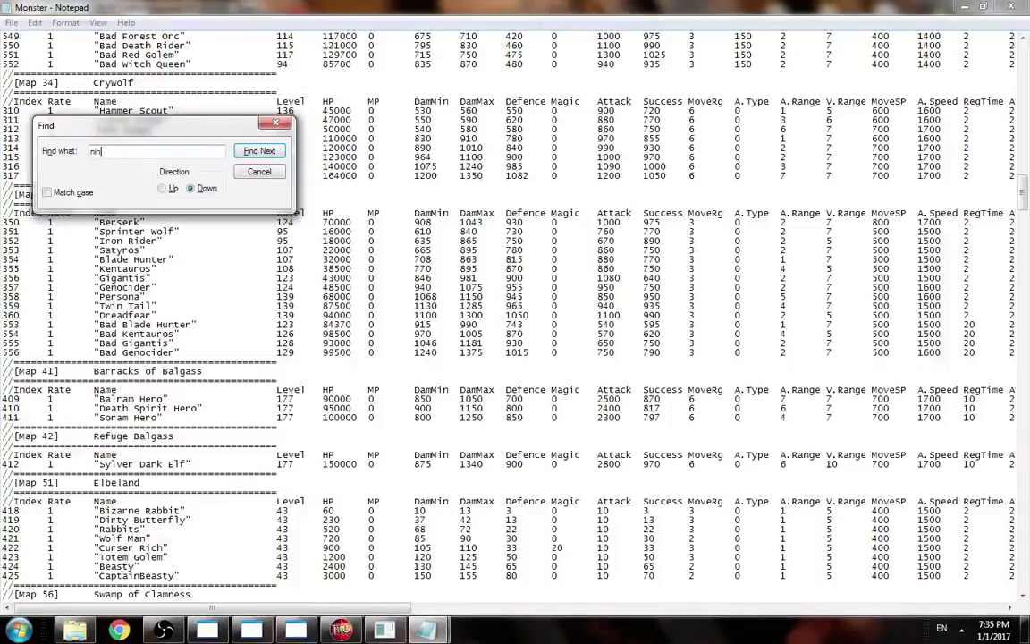
pyautogui.write('mare')
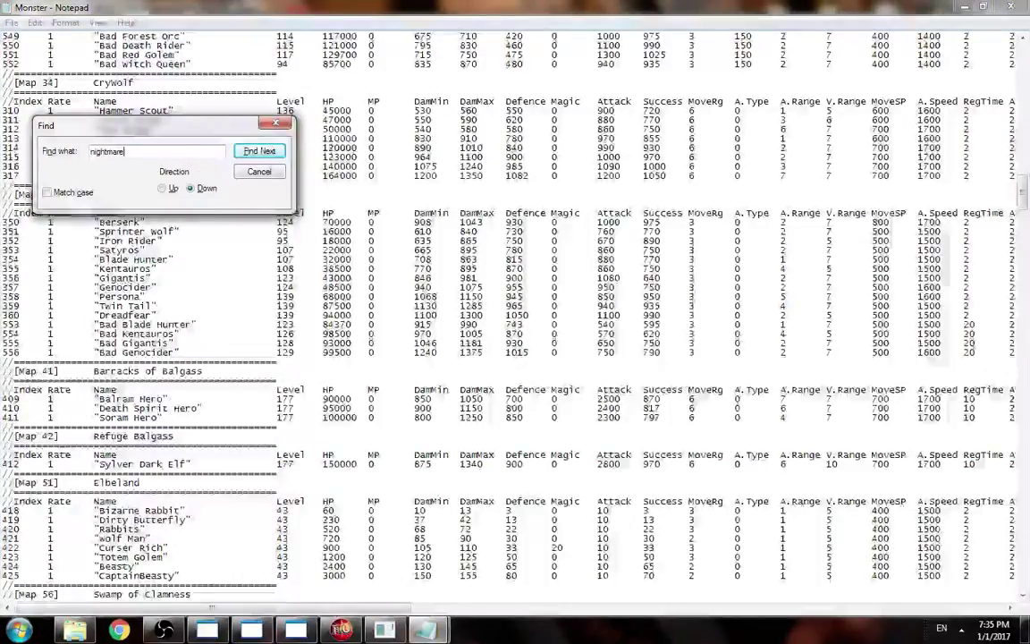
pyautogui.press('Return')
pyautogui.scroll(-2, 187, 446)
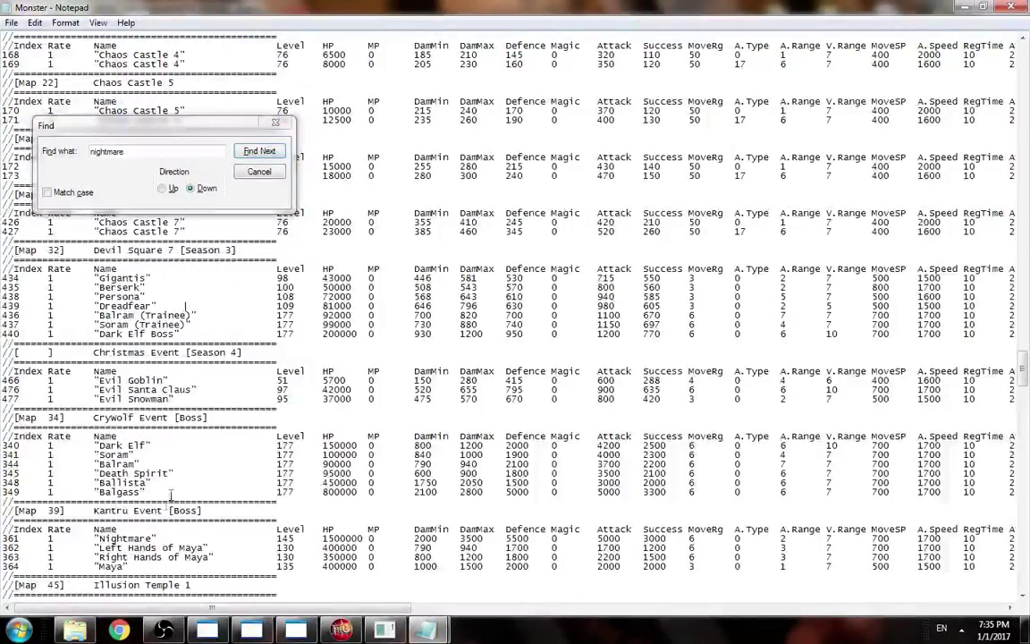
pyautogui.moveTo(165, 537); pyautogui.dragTo(38, 538)
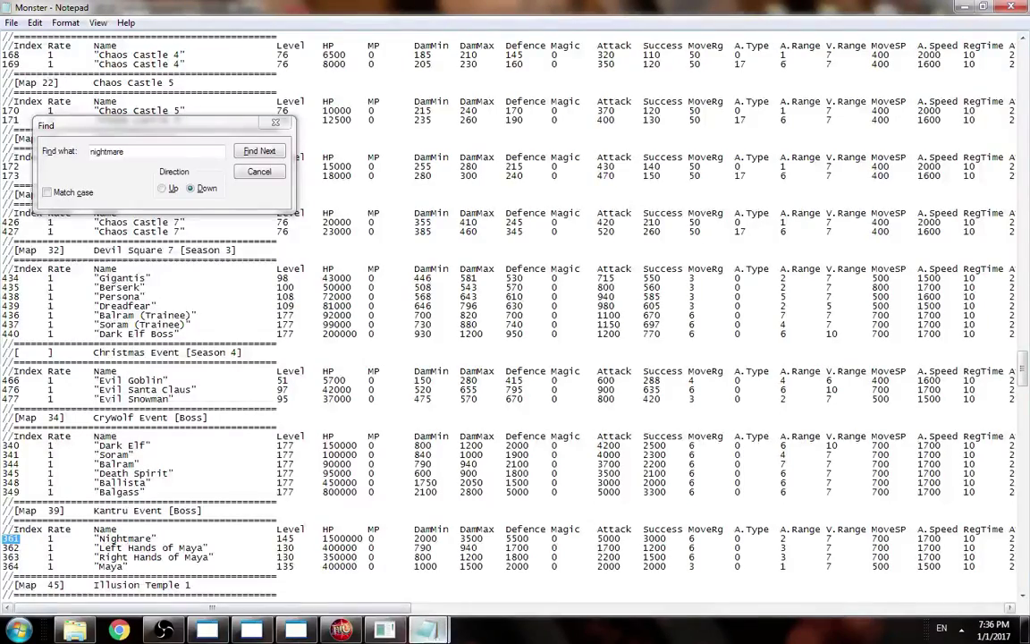
# Set the custom monster entry's Mob value to 361 in MonsterSetBase and reload the monster positions on the game server.
pyautogui.click(967, 8)
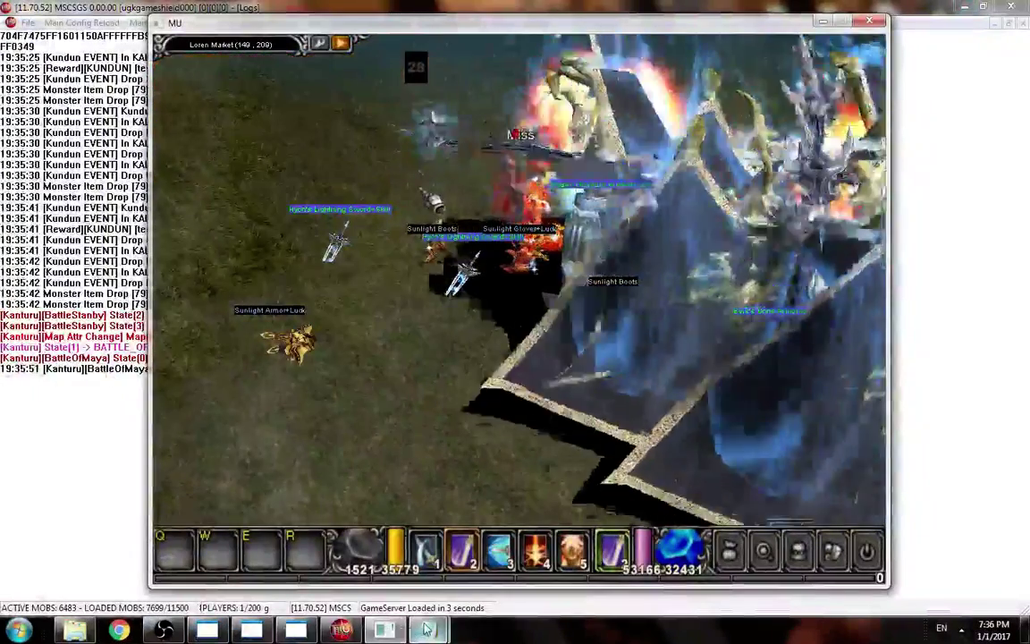
pyautogui.moveTo(428, 631)
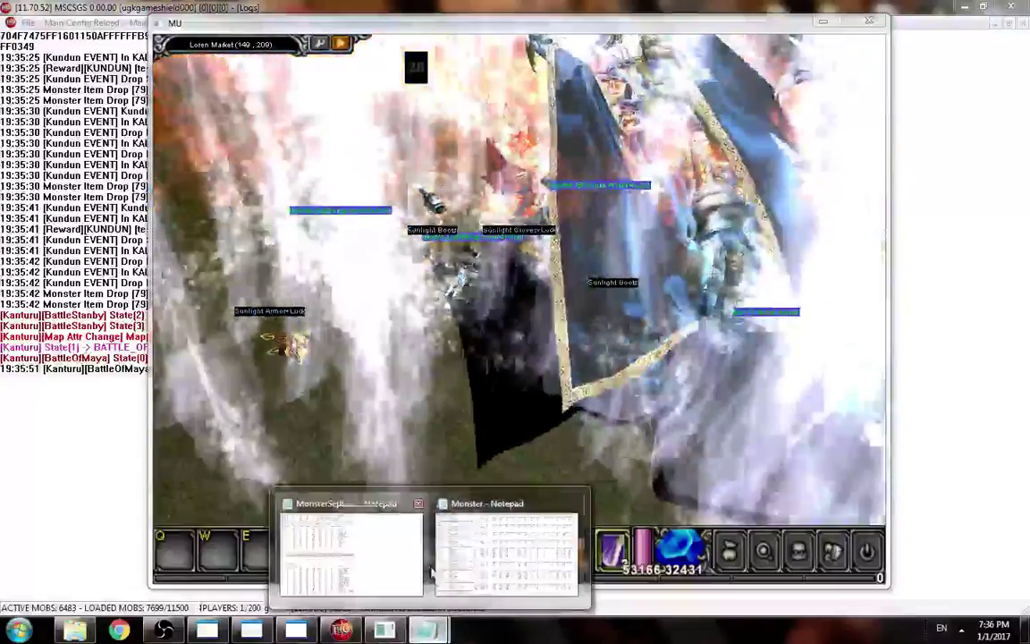
pyautogui.click(350, 550)
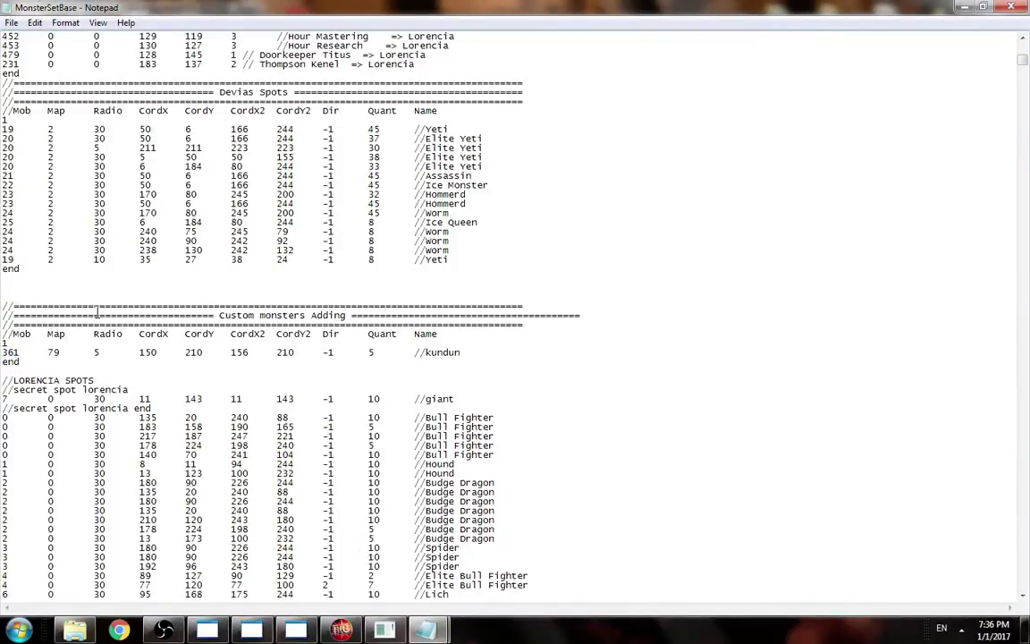
pyautogui.click(340, 630)
pyautogui.click(54, 22)
pyautogui.click(65, 39)
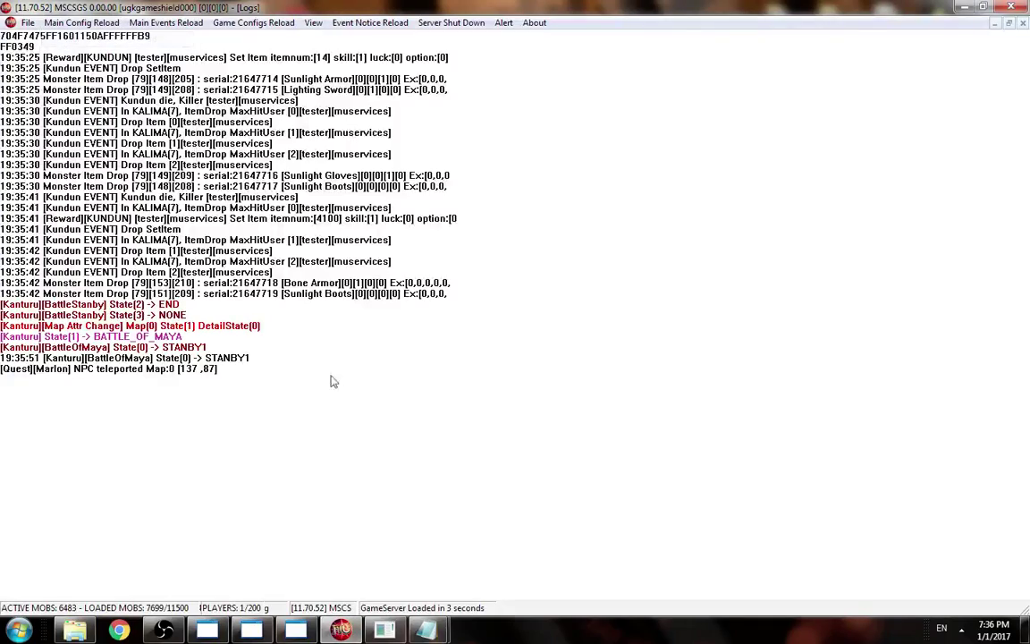
# Return to the game and attack the spawned Nightmare monsters around the Loren Market spawn area.
pyautogui.click(385, 629)
pyautogui.rightClick(646, 295)
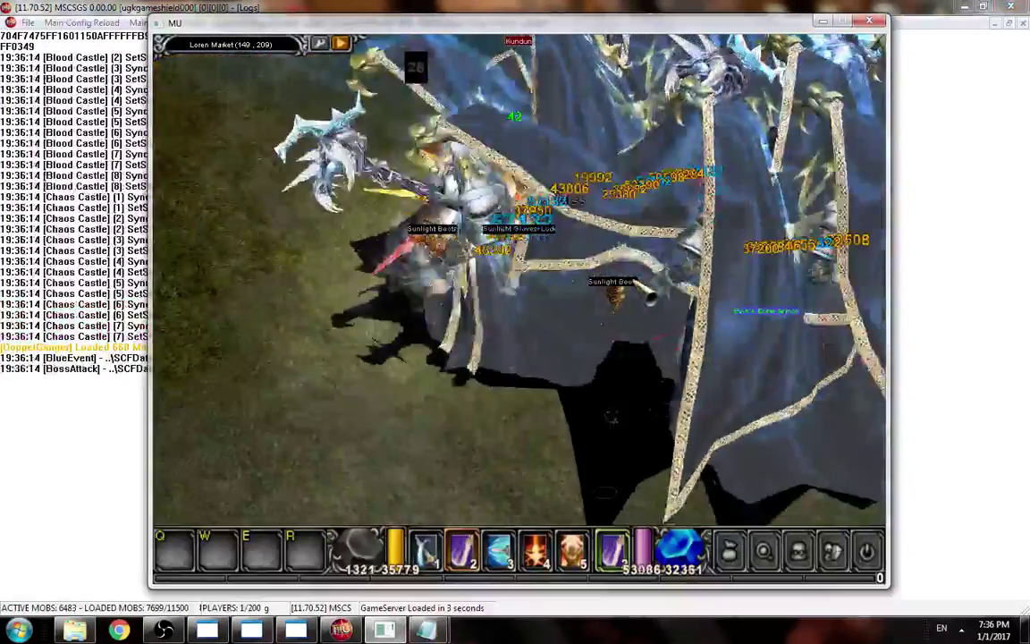
pyautogui.click(663, 297)
pyautogui.rightClick(506, 243)
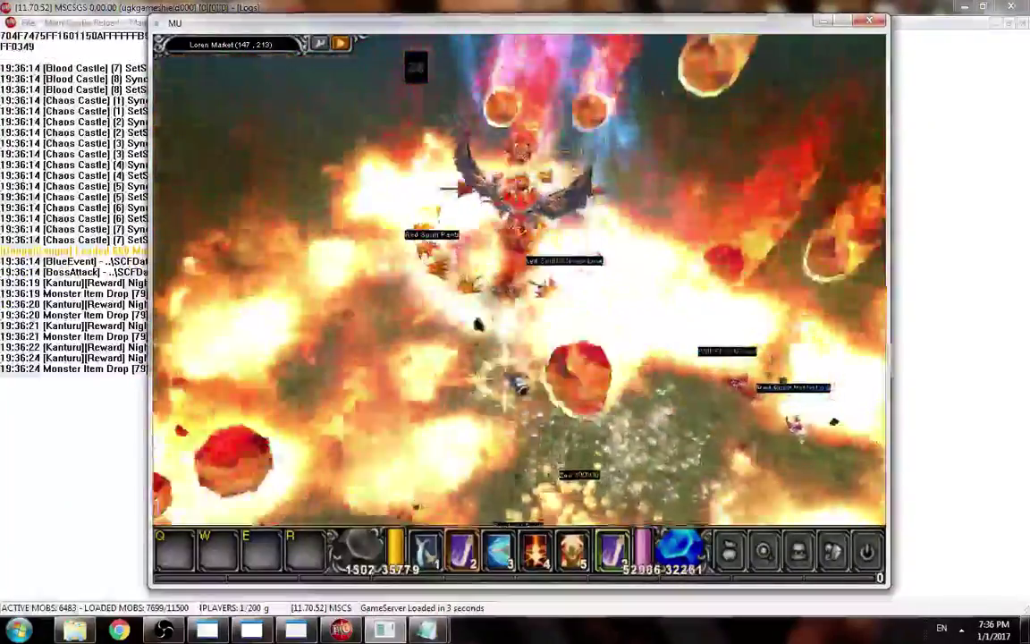
pyautogui.click(514, 378)
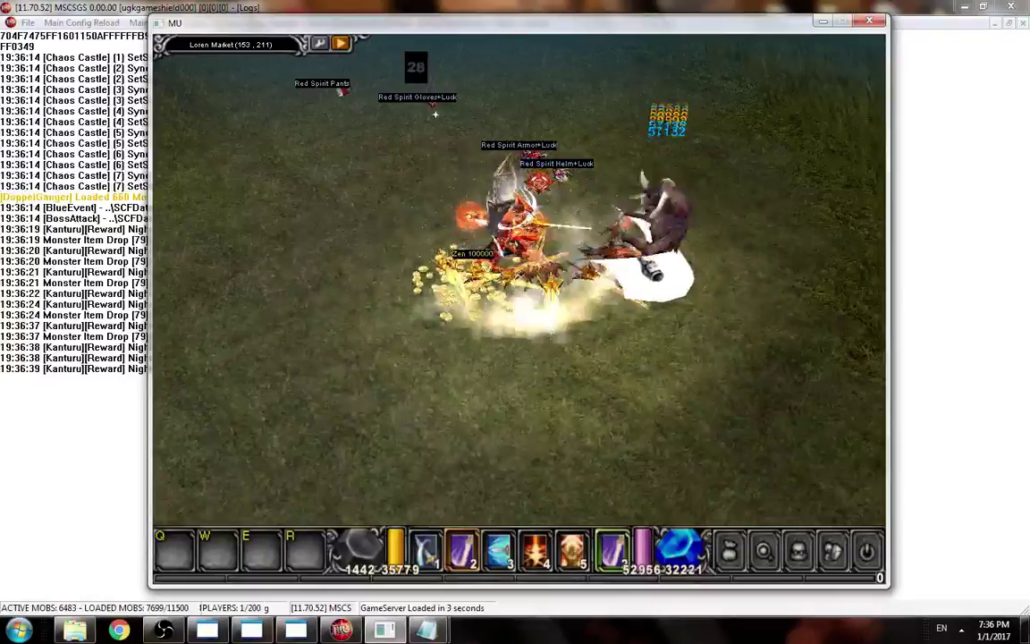
pyautogui.click(436, 239)
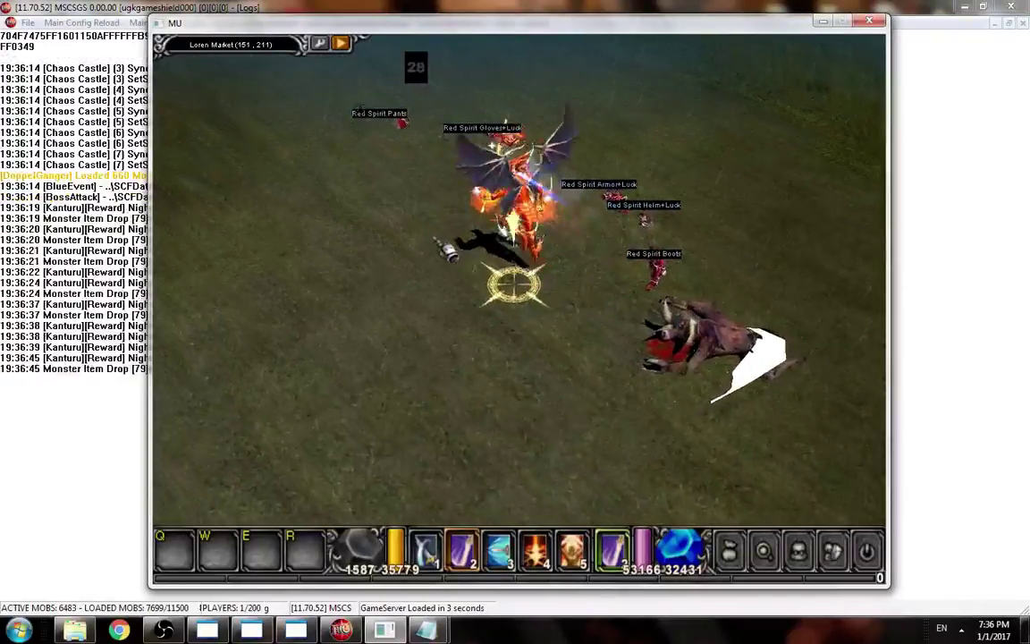
pyautogui.click(450, 275)
pyautogui.click(499, 295)
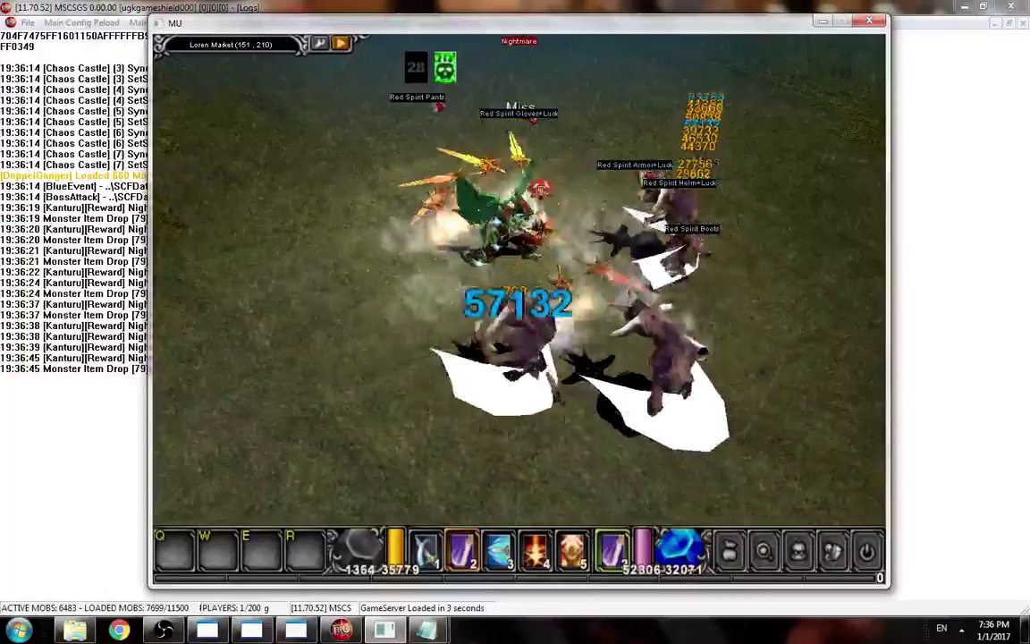
# Set the custom entry's Quant to 1 in MonsterSetBase and duplicate the entry on a new line above "end".
pyautogui.moveTo(427, 630)
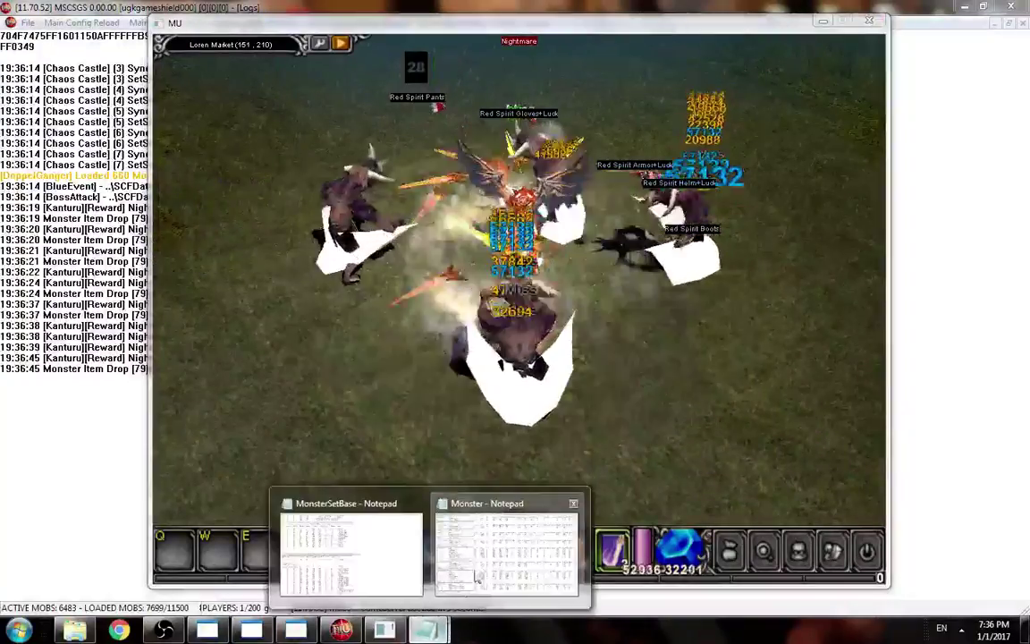
pyautogui.click(348, 559)
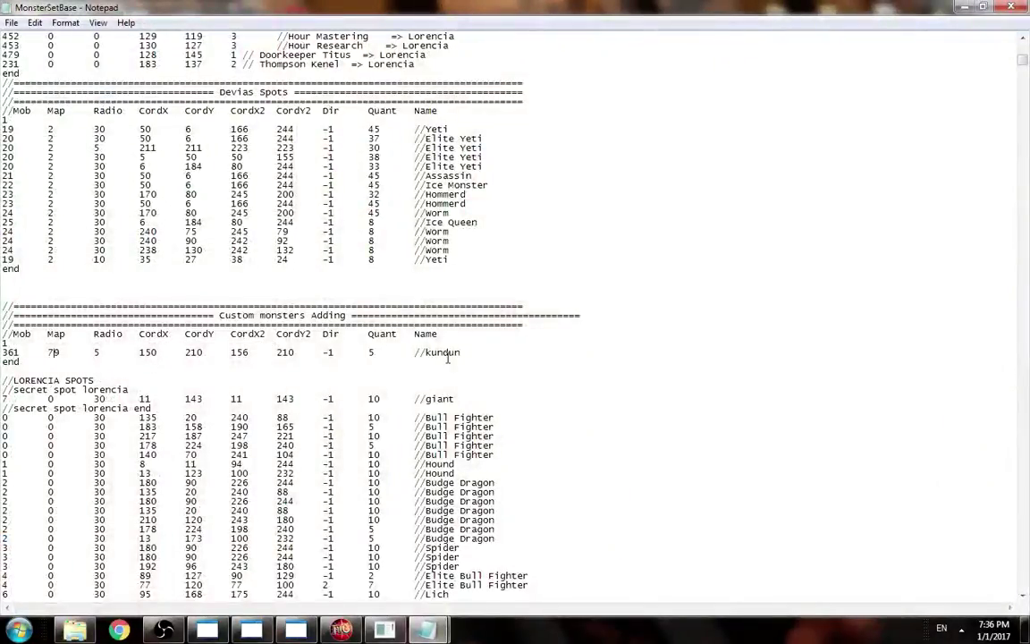
pyautogui.moveTo(468, 355); pyautogui.dragTo(2, 355)
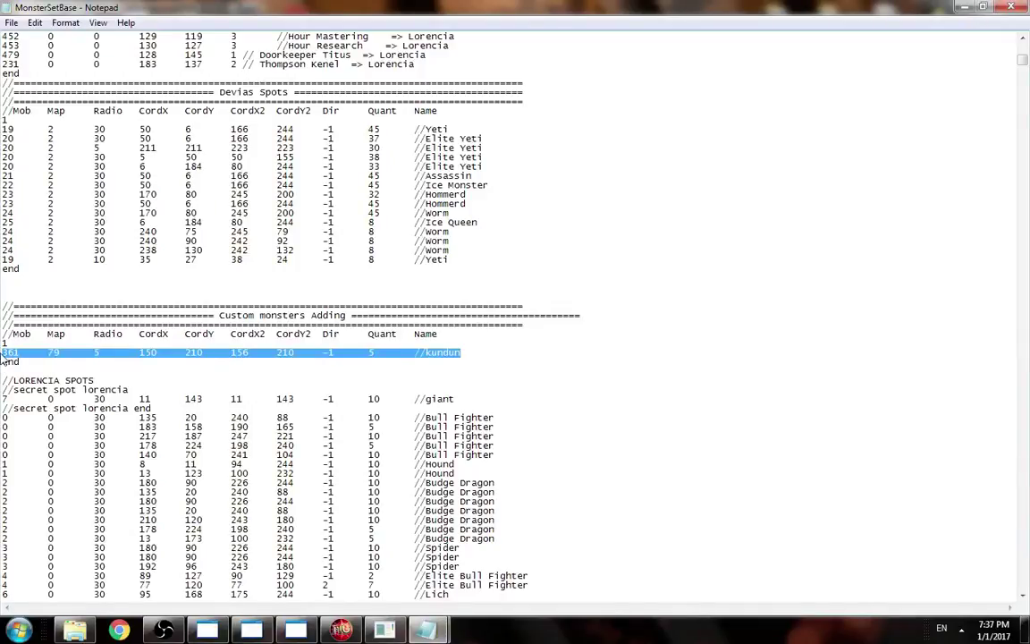
pyautogui.click(372, 354)
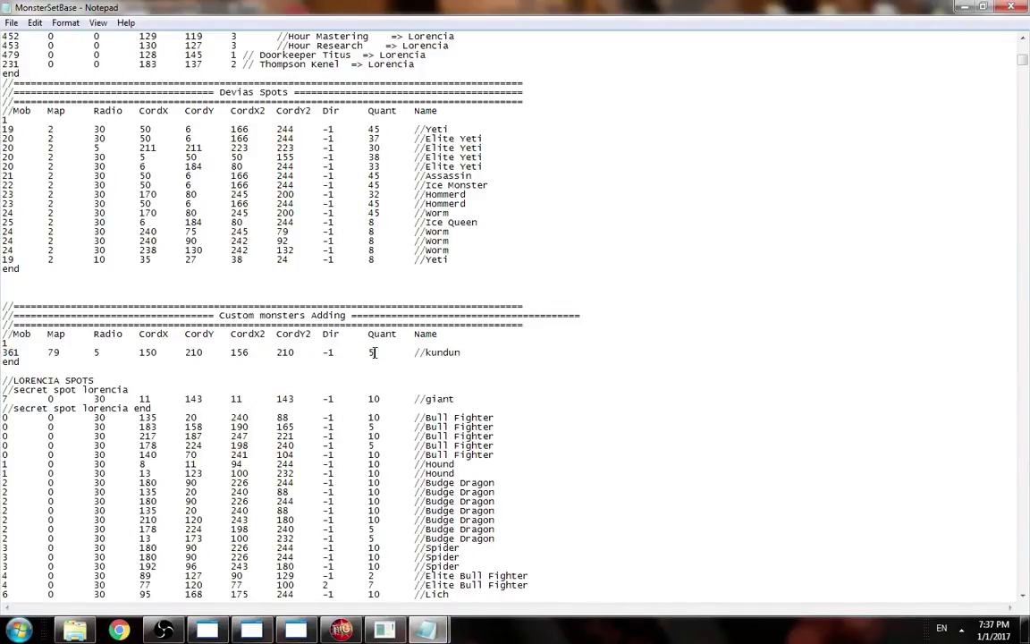
pyautogui.hotkey('shift', 'Home')
pyautogui.hotkey('ctrl', 'c')
pyautogui.click(478, 358)
pyautogui.press('Return')
pyautogui.hotkey('ctrl', 'v')
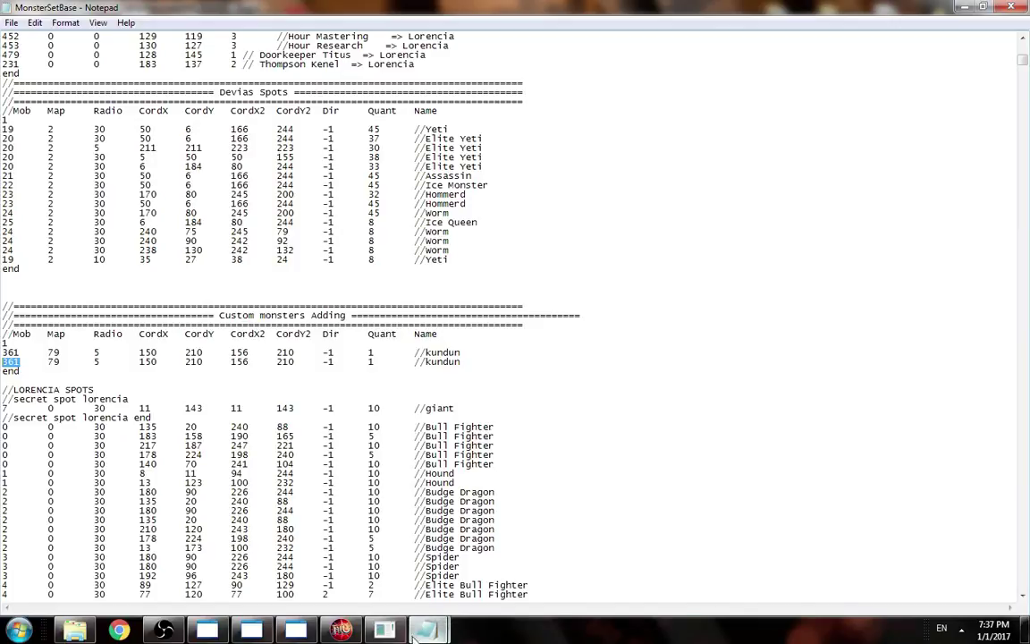
# Look up Queen Rainer's index in the Monster file's Icarus section and set the duplicated entry's Mob value to 70.
pyautogui.moveTo(384, 630)
pyautogui.click(463, 547)
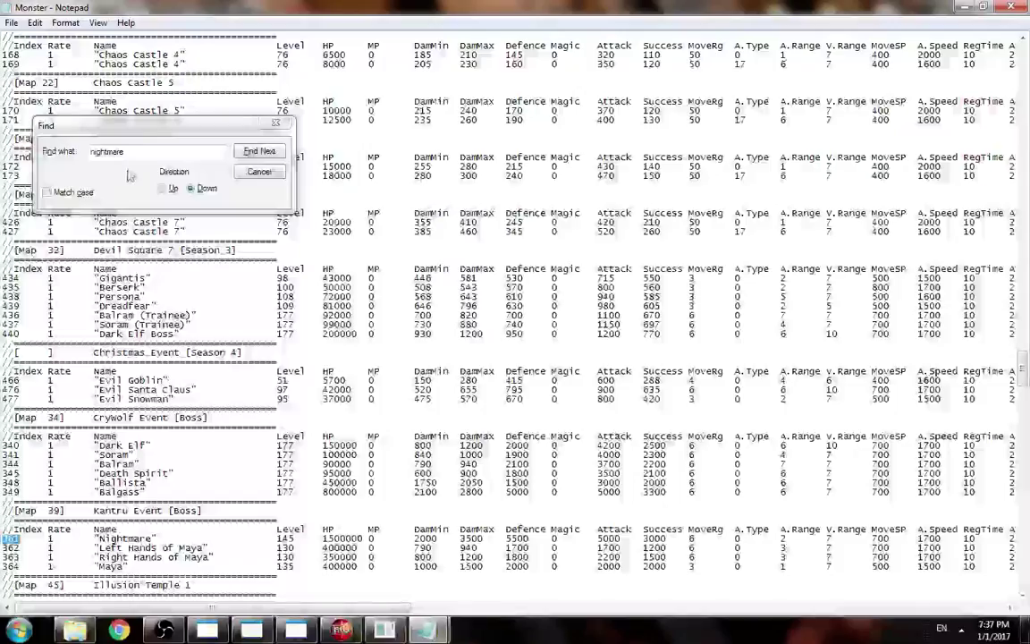
pyautogui.click(275, 122)
pyautogui.scroll(1, 1008, 240)
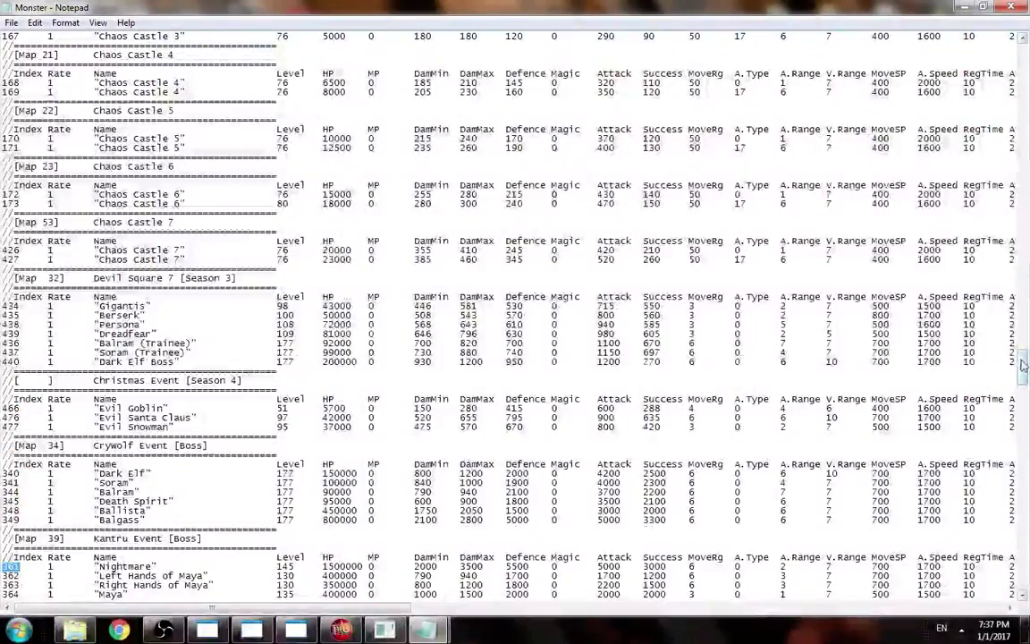
pyautogui.moveTo(1022, 367); pyautogui.dragTo(1026, 125)
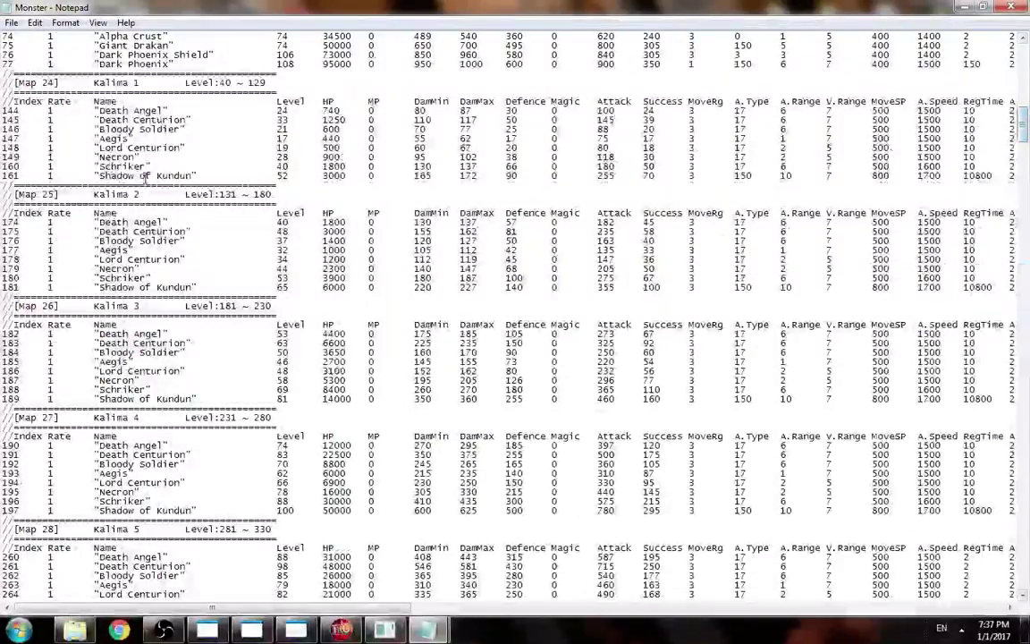
pyautogui.scroll(9, 159, 244)
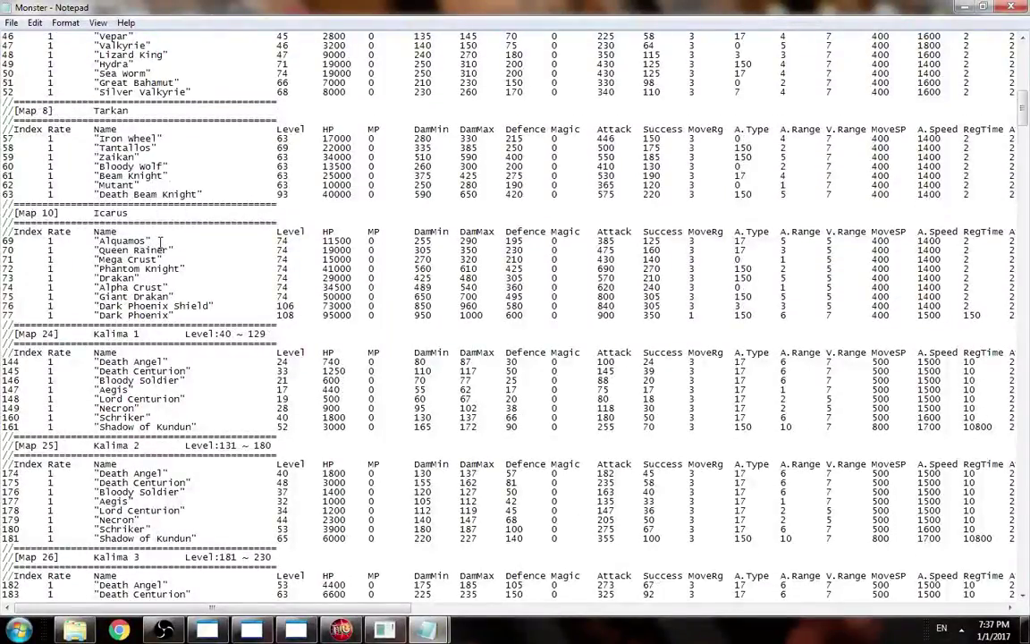
pyautogui.moveTo(181, 250); pyautogui.dragTo(2, 250)
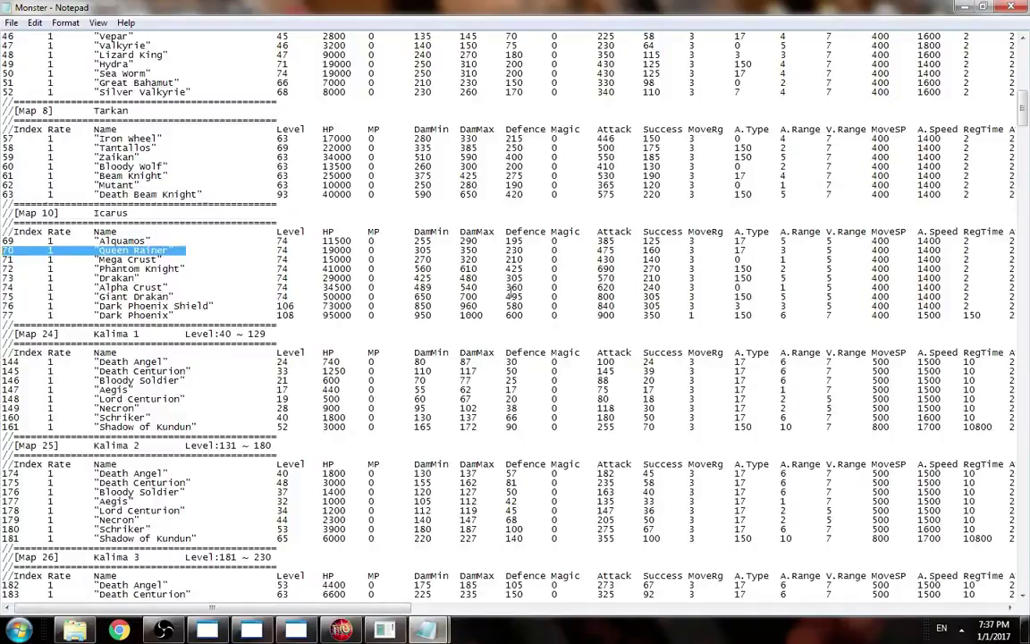
pyautogui.click(962, 7)
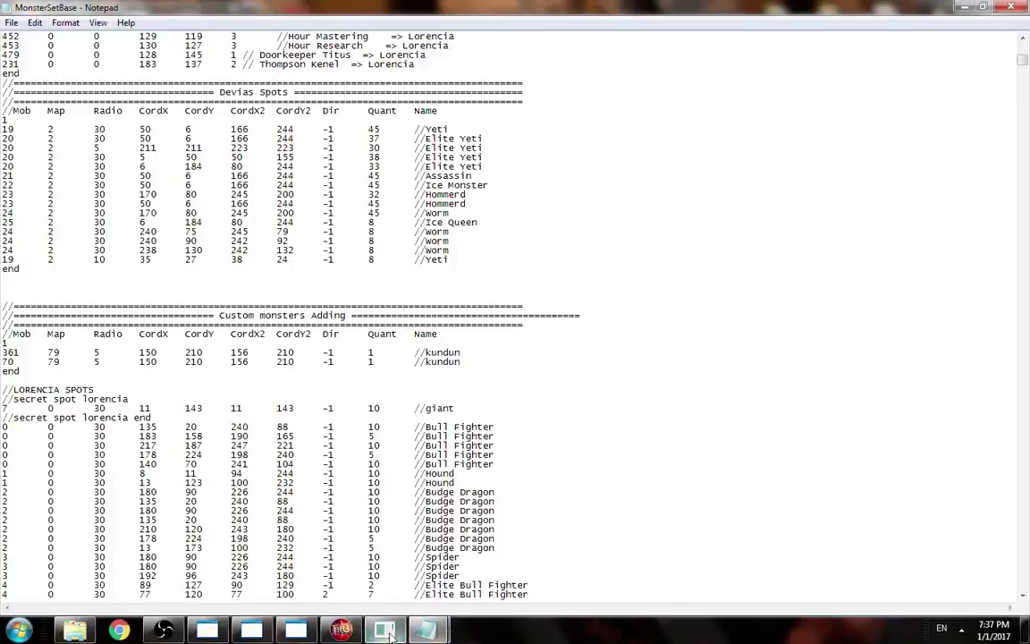
# Reload the monster positions on the game server and attack the custom monsters spawned at Loren Market in the game.
pyautogui.click(341, 629)
pyautogui.click(72, 24)
pyautogui.click(79, 41)
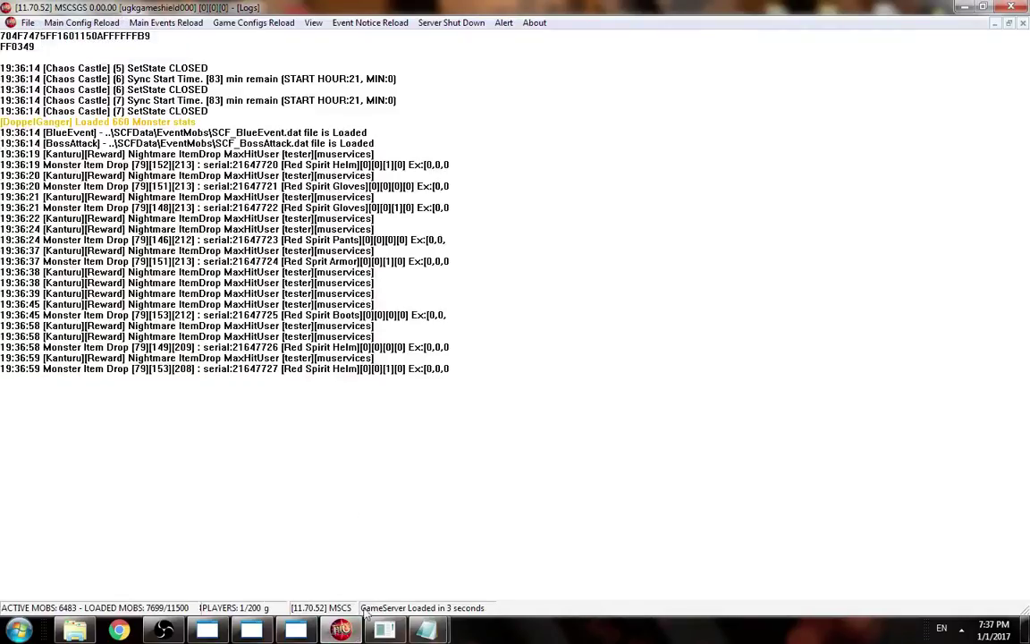
pyautogui.click(381, 632)
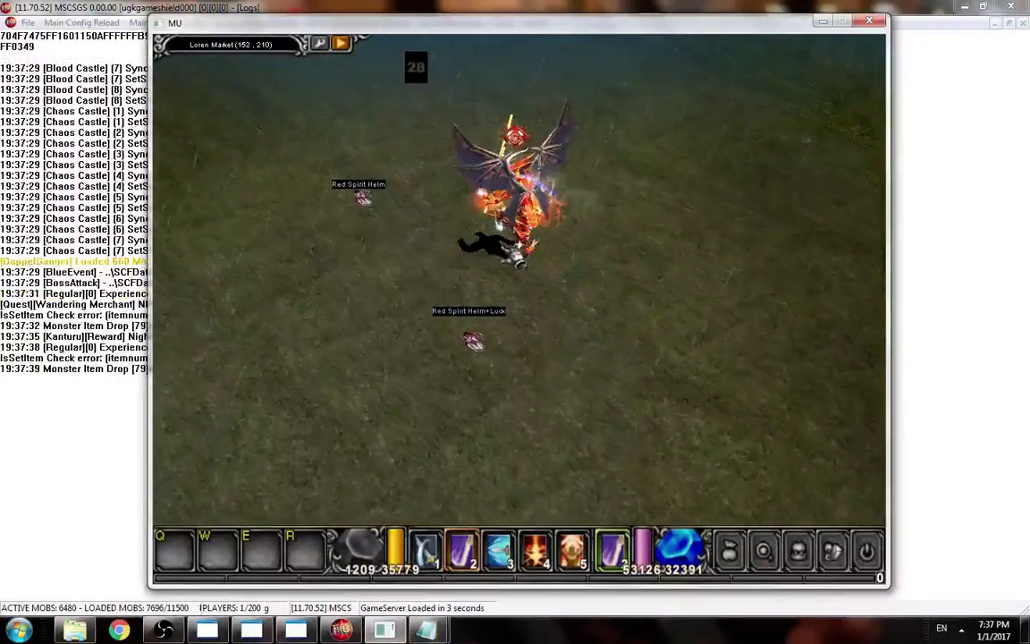
pyautogui.click(548, 336)
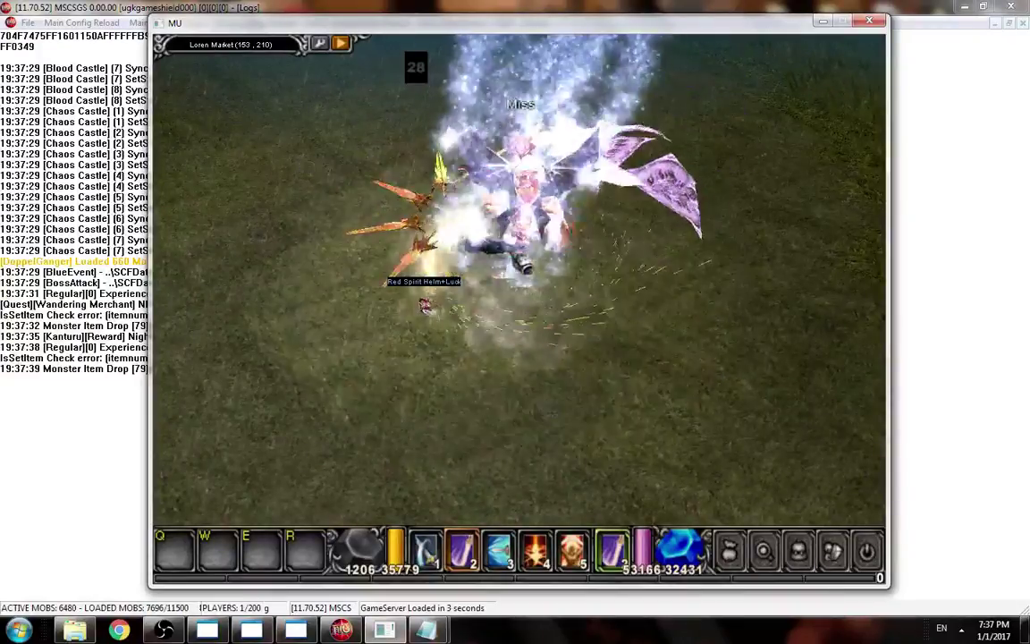
# Return to MonsterSetBase and review the whole "Custom monsters Adding" block from its header to "end".
pyautogui.click(963, 9)
pyautogui.click(103, 278)
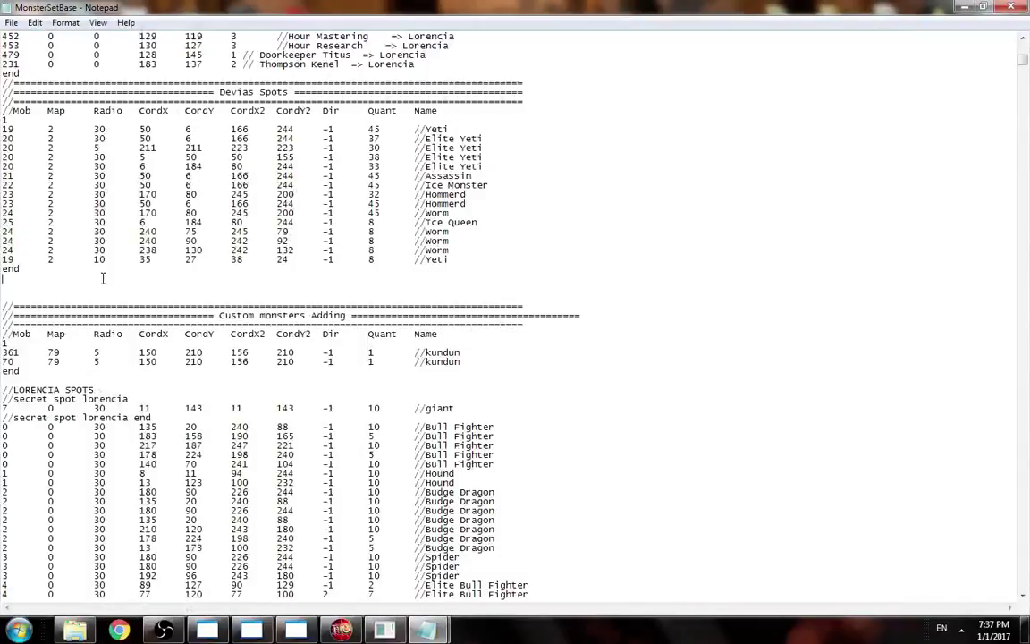
pyautogui.scroll(3, 107, 268)
pyautogui.scroll(-2, 143, 304)
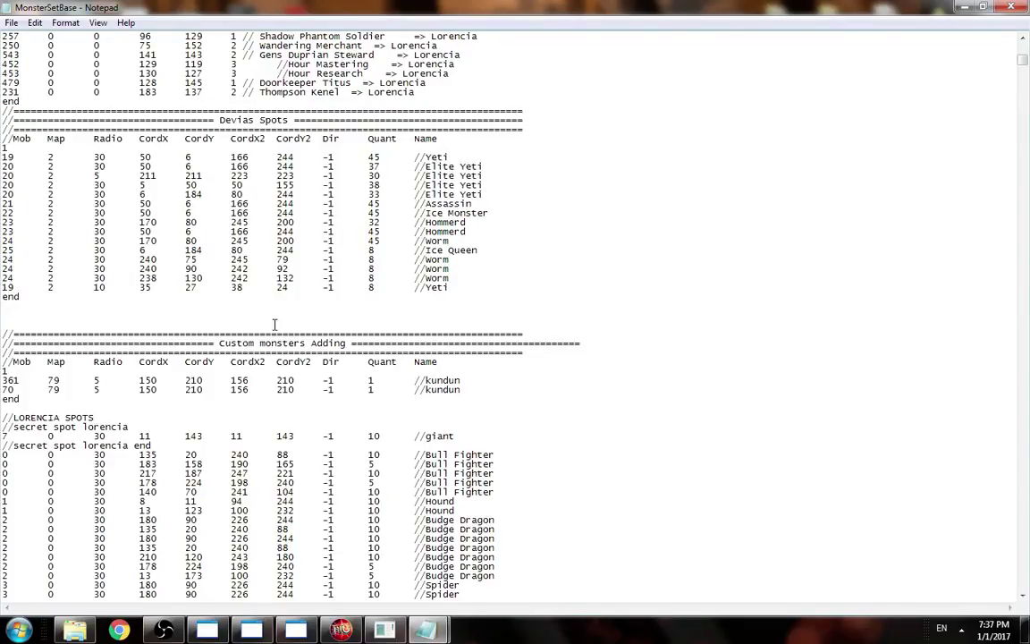
pyautogui.doubleClick(289, 6)
pyautogui.moveTo(292, 45); pyautogui.dragTo(274, 45)
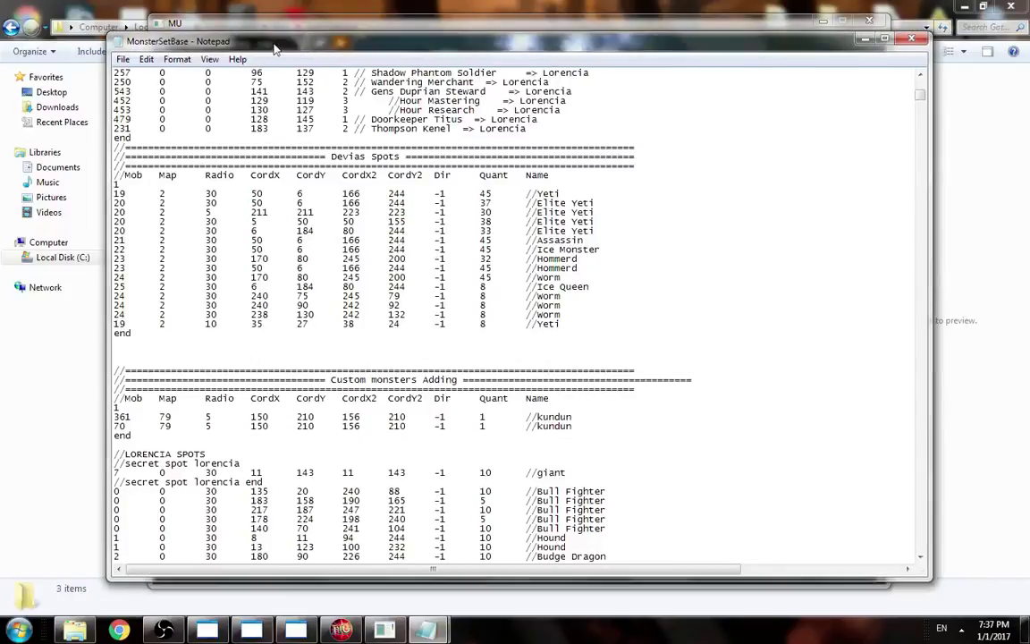
pyautogui.doubleClick(273, 46)
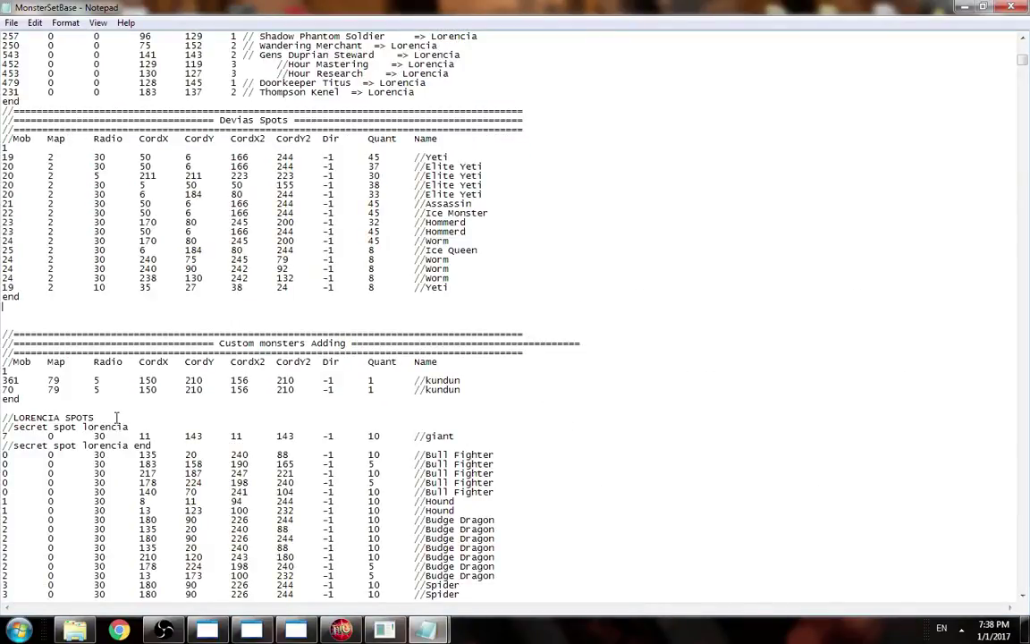
pyautogui.moveTo(26, 398); pyautogui.dragTo(2, 339)
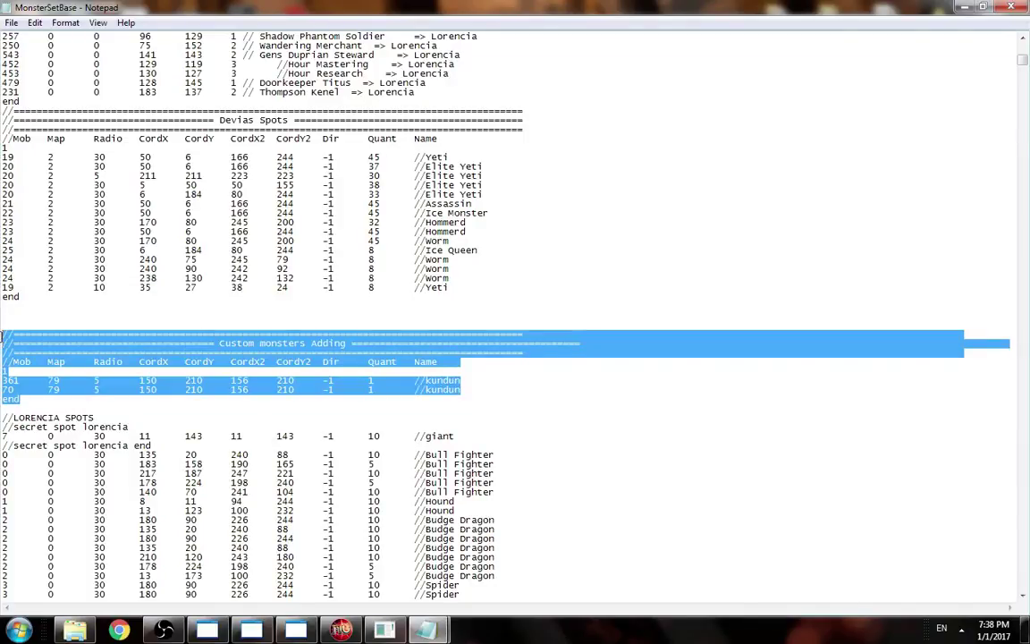
pyautogui.scroll(-4, 169, 380)
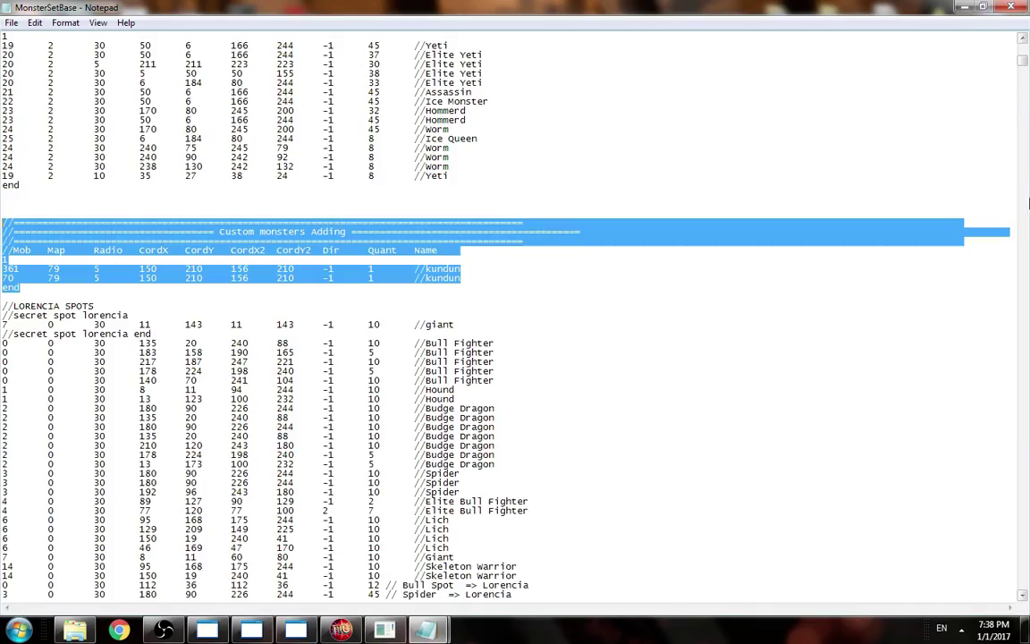
# Look through the other MonsterSetBase sections, from Blood Castle and Devil Square to Kanturu and Raklion, to compare their spawn formats.
pyautogui.moveTo(1025, 64); pyautogui.dragTo(1024, 155)
pyautogui.scroll(20, 580, 304)
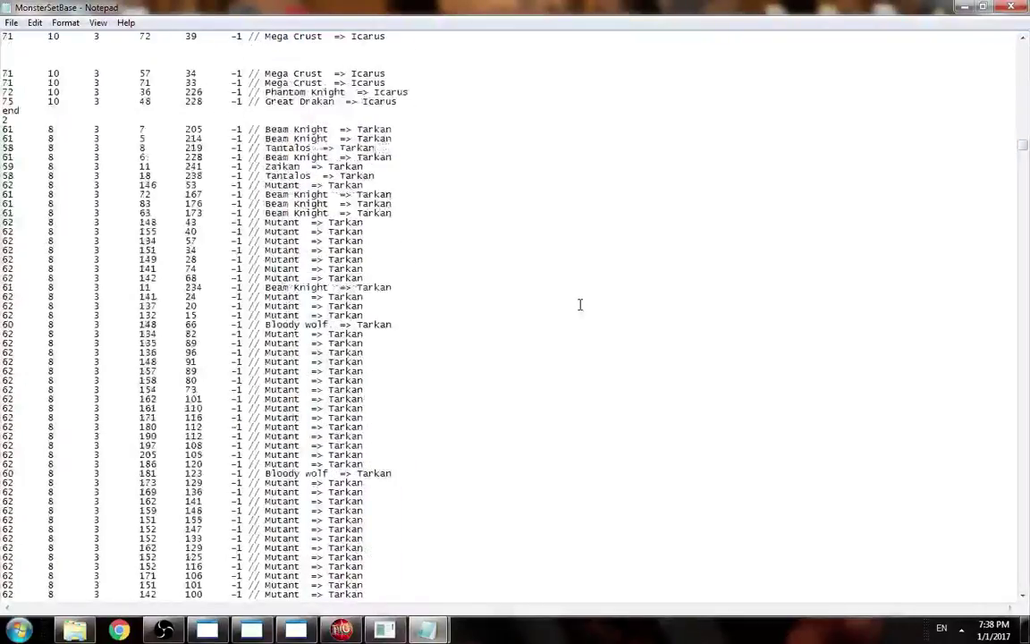
pyautogui.scroll(20, 579, 304)
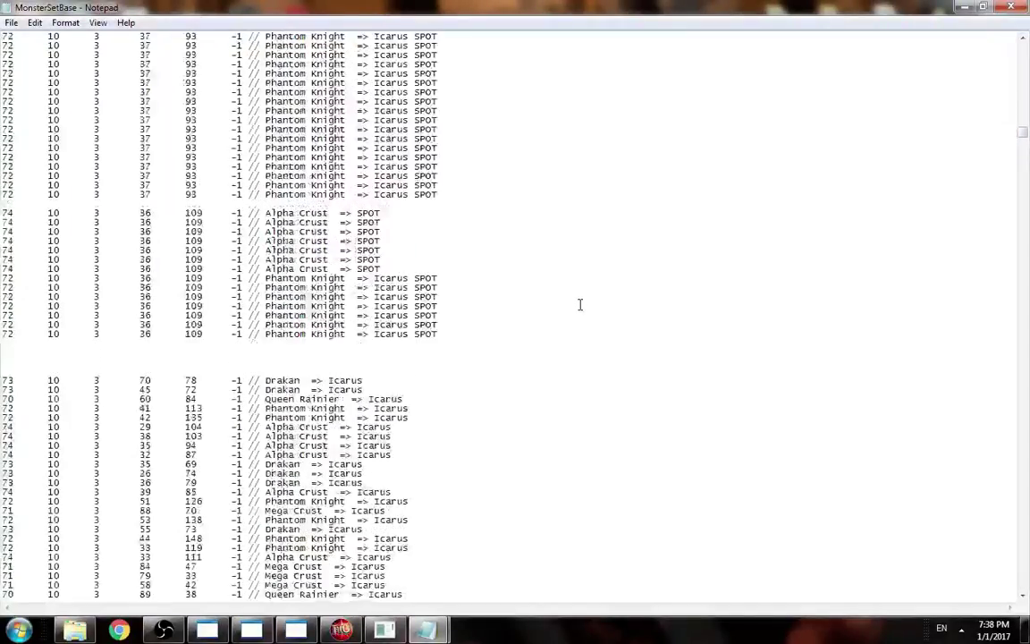
pyautogui.scroll(20, 580, 304)
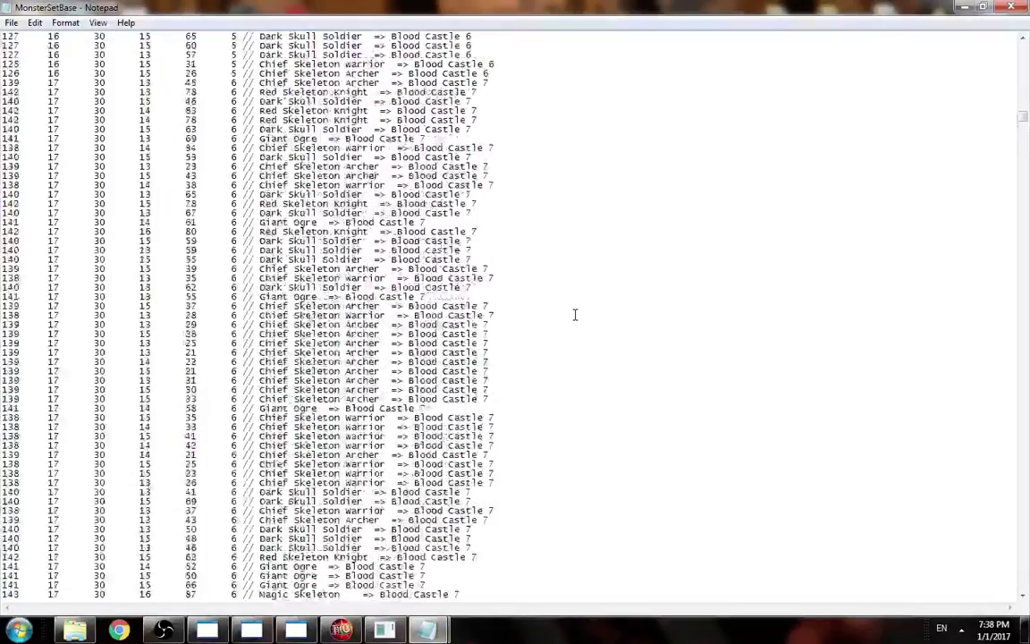
pyautogui.scroll(20, 575, 314)
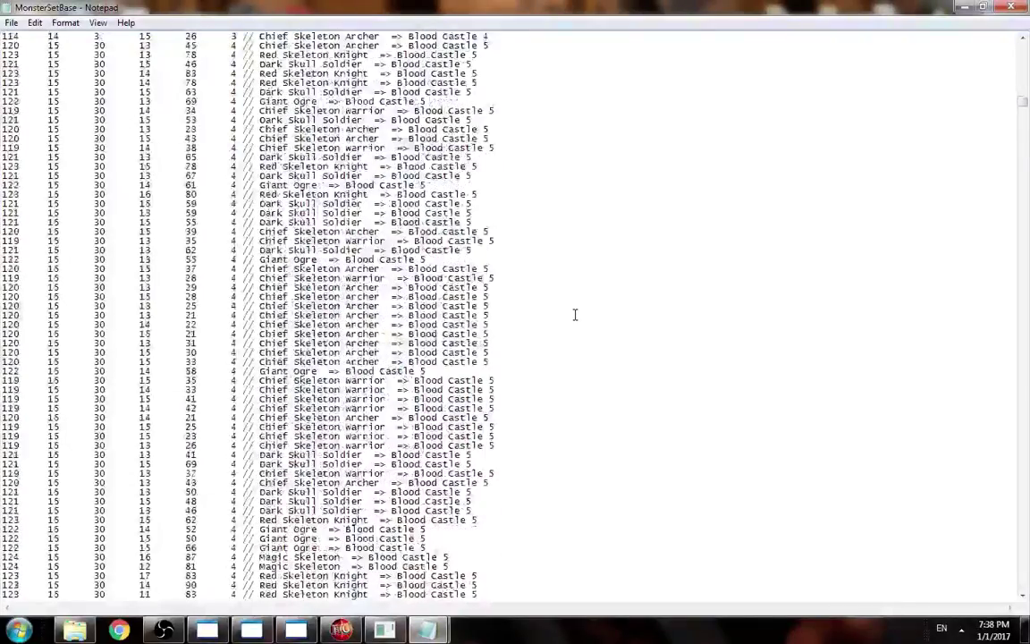
pyautogui.scroll(20, 575, 314)
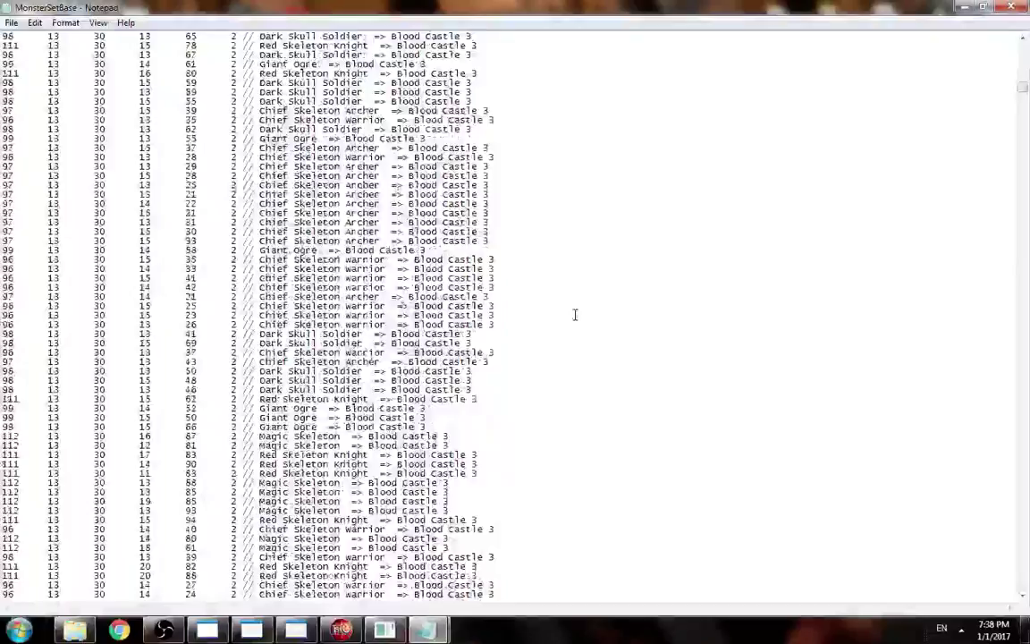
pyautogui.scroll(20, 580, 316)
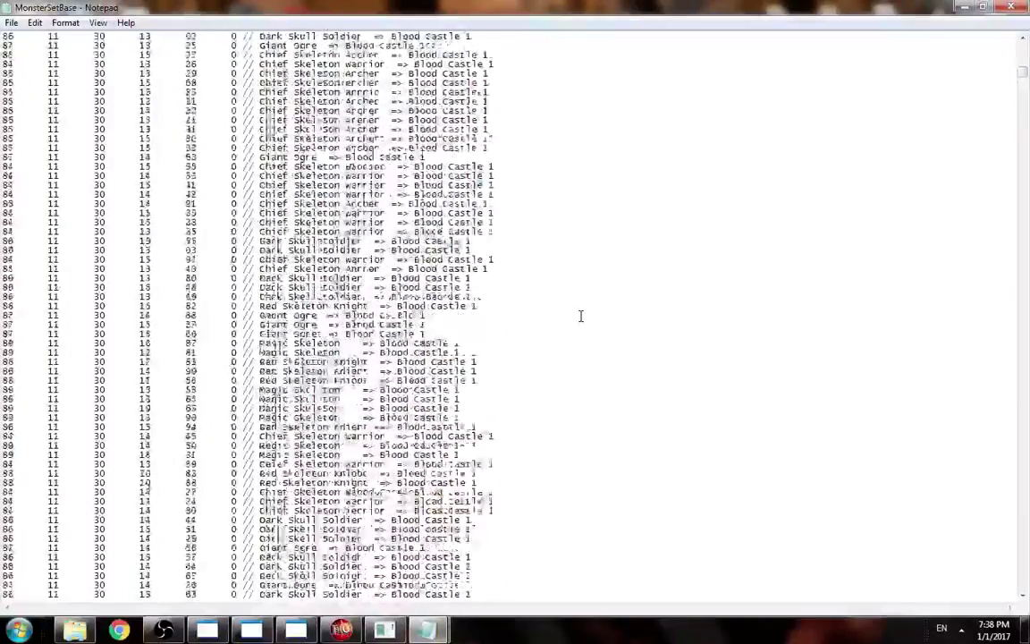
pyautogui.scroll(12, 581, 316)
pyautogui.scroll(-1, 774, 315)
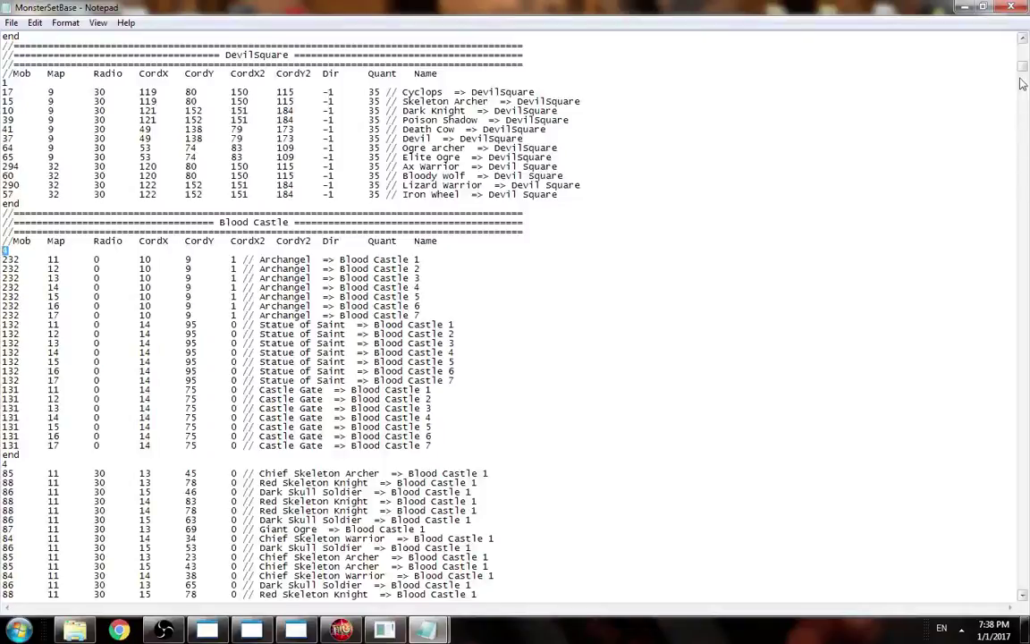
pyautogui.moveTo(1023, 82); pyautogui.dragTo(1017, 436)
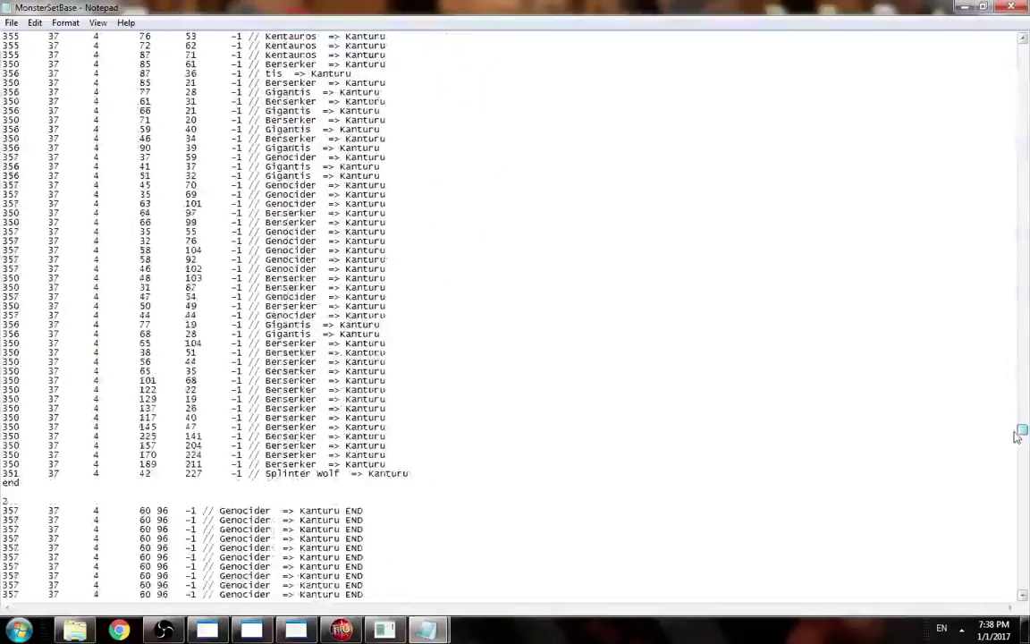
pyautogui.scroll(-20, 919, 398)
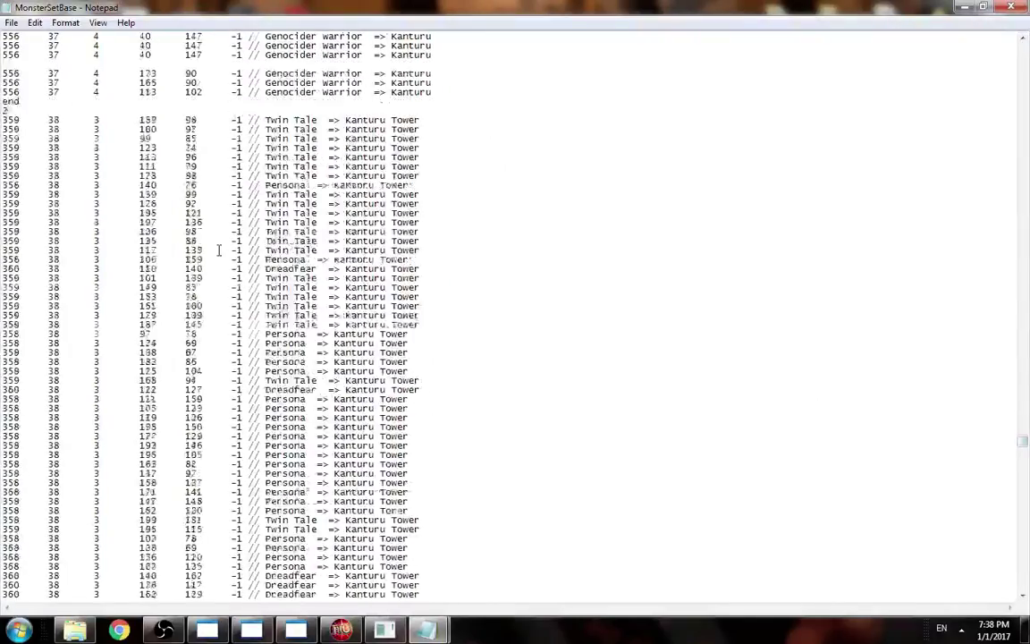
pyautogui.scroll(-20, 218, 250)
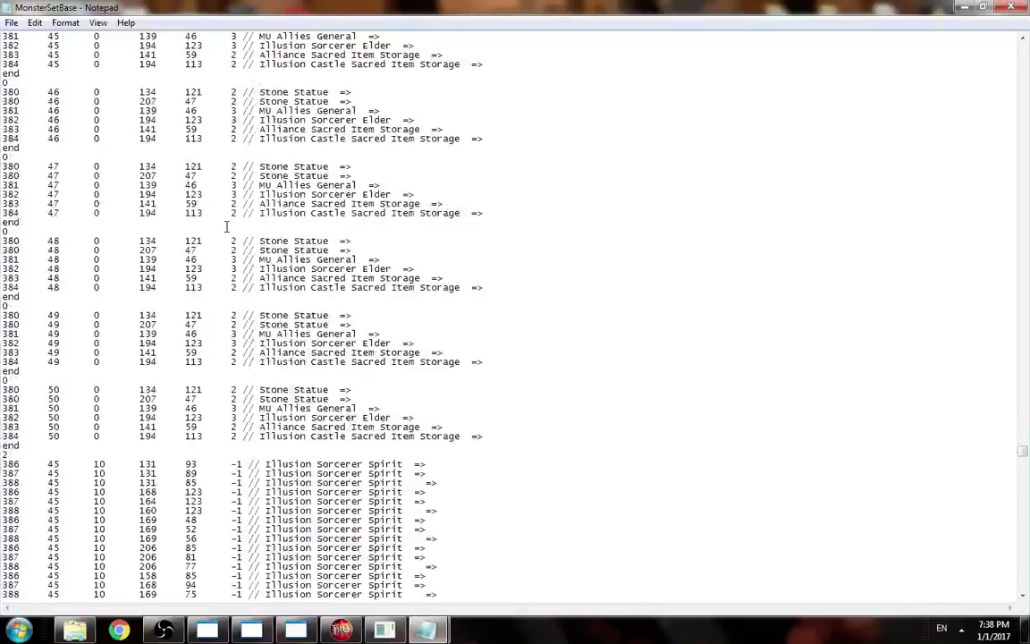
pyautogui.scroll(-20, 227, 227)
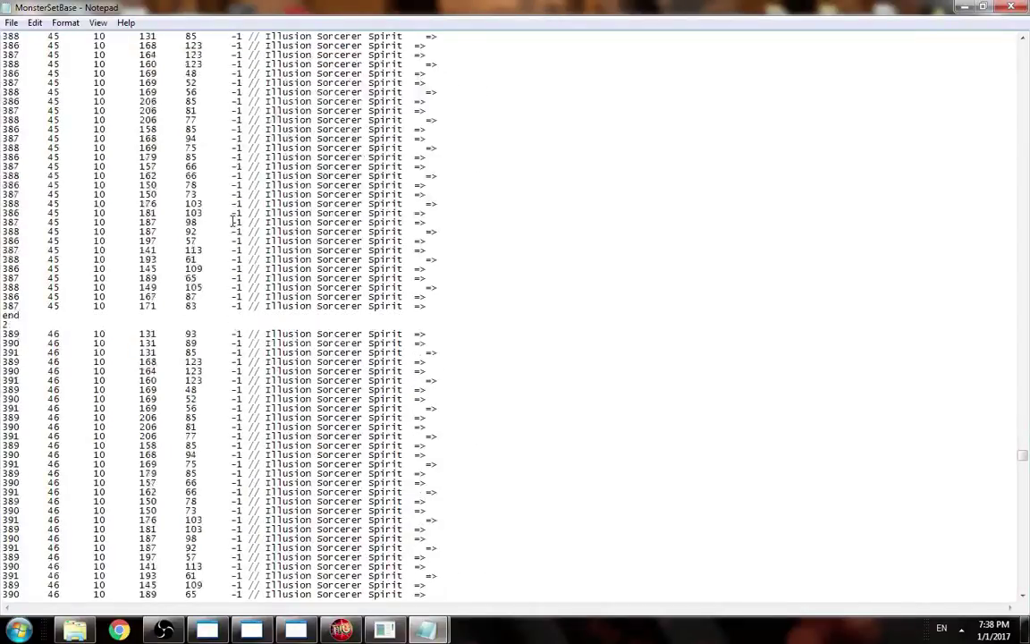
pyautogui.moveTo(1023, 461); pyautogui.dragTo(1024, 523)
pyautogui.scroll(-3, 1024, 523)
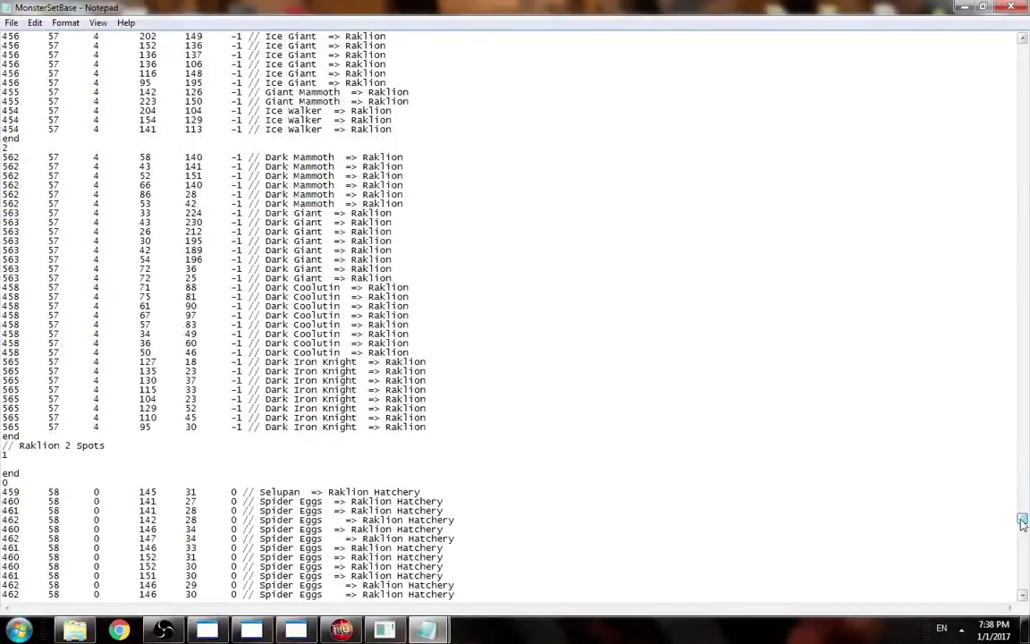
# Search MonsterSetBase for "tarkan" and insert a blank line between the preceding "end" and the Tarkan section's "2".
pyautogui.hotkey('ctrl', 'f')
pyautogui.write('tarkan')
pyautogui.press('Return')
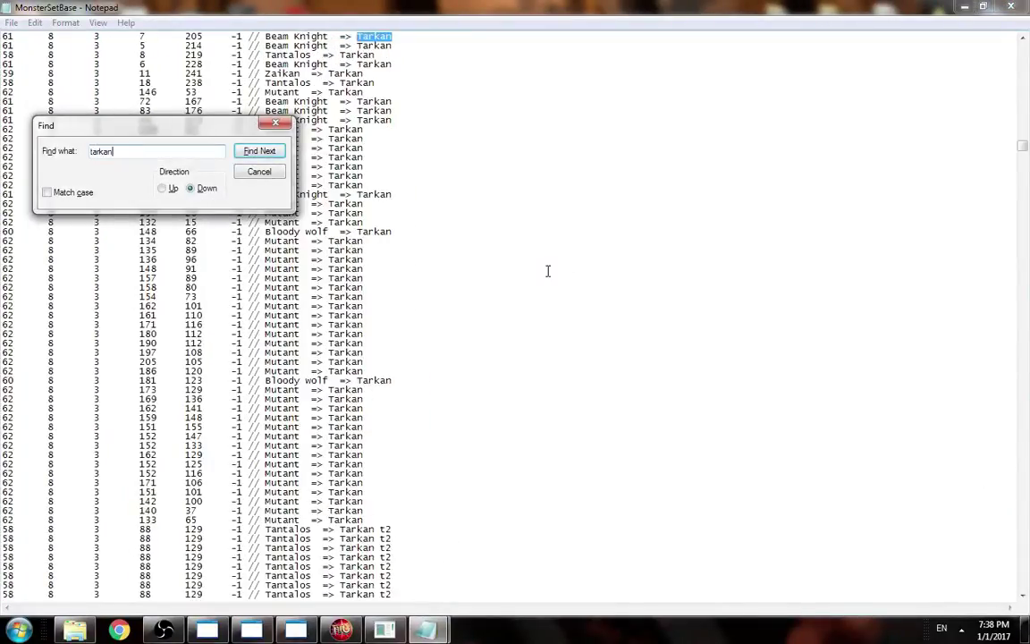
pyautogui.click(274, 125)
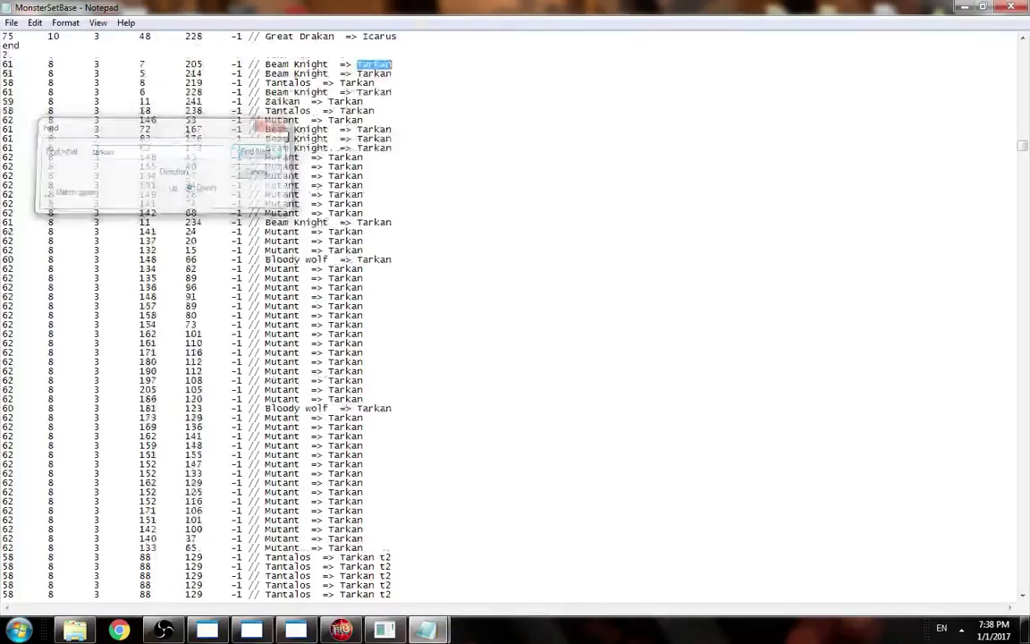
pyautogui.scroll(-2, 67, 369)
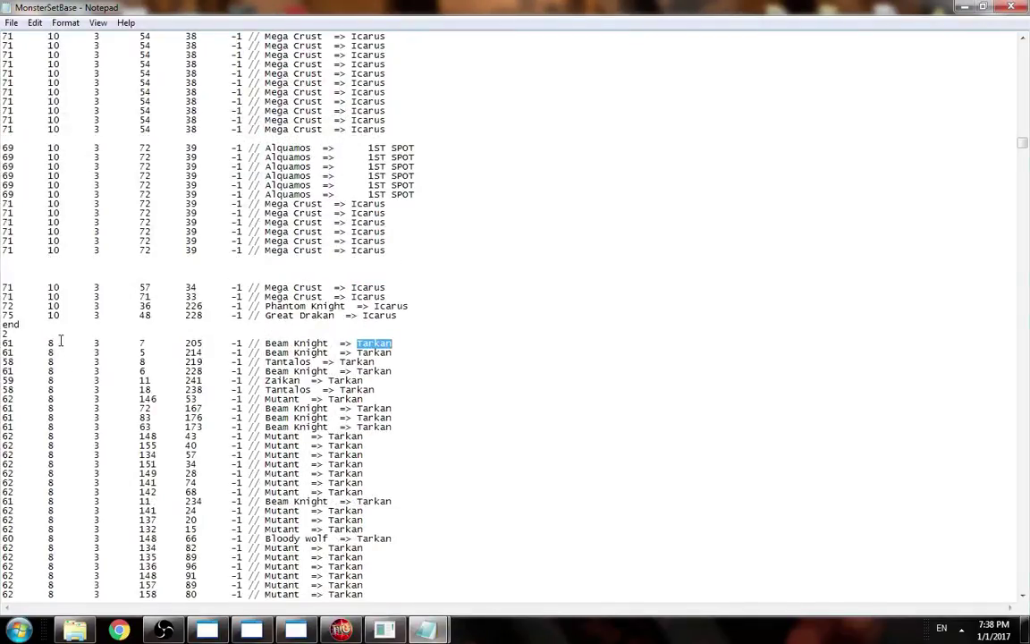
pyautogui.click(48, 325)
pyautogui.press('Return')
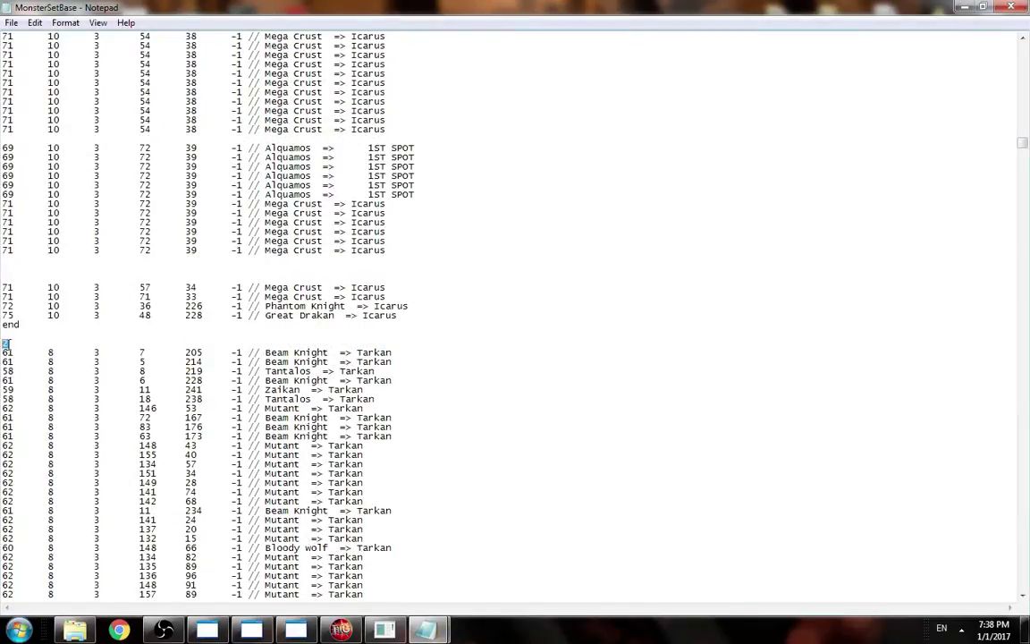
# Examine the first Beam Knight entry in the Tarkan section, including its radius and coordinate values.
pyautogui.scroll(-3, 36, 340)
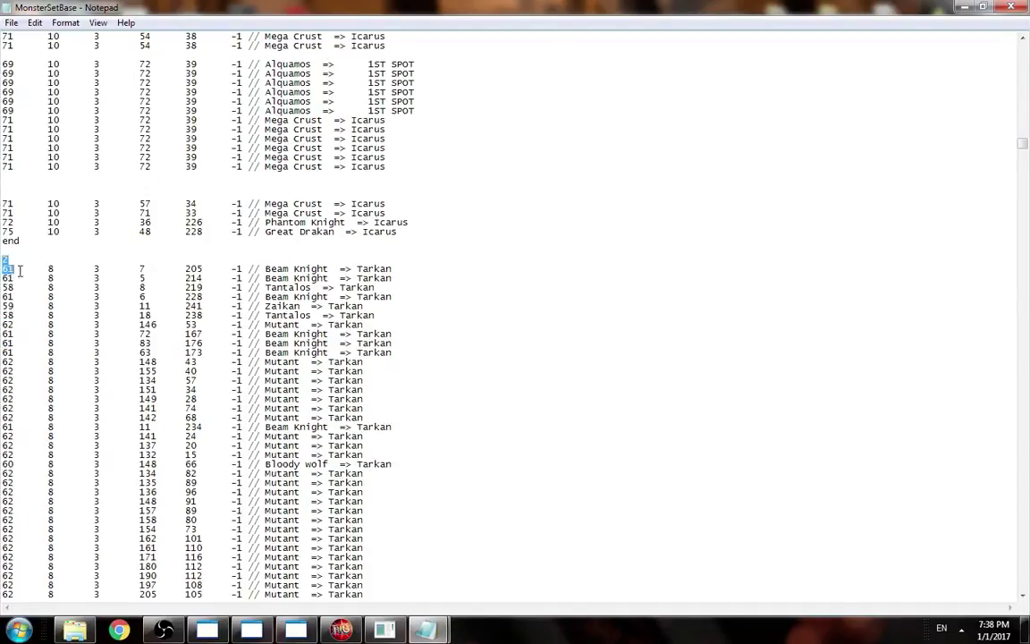
pyautogui.moveTo(20, 271); pyautogui.dragTo(398, 271)
pyautogui.click(397, 273)
pyautogui.doubleClick(158, 270)
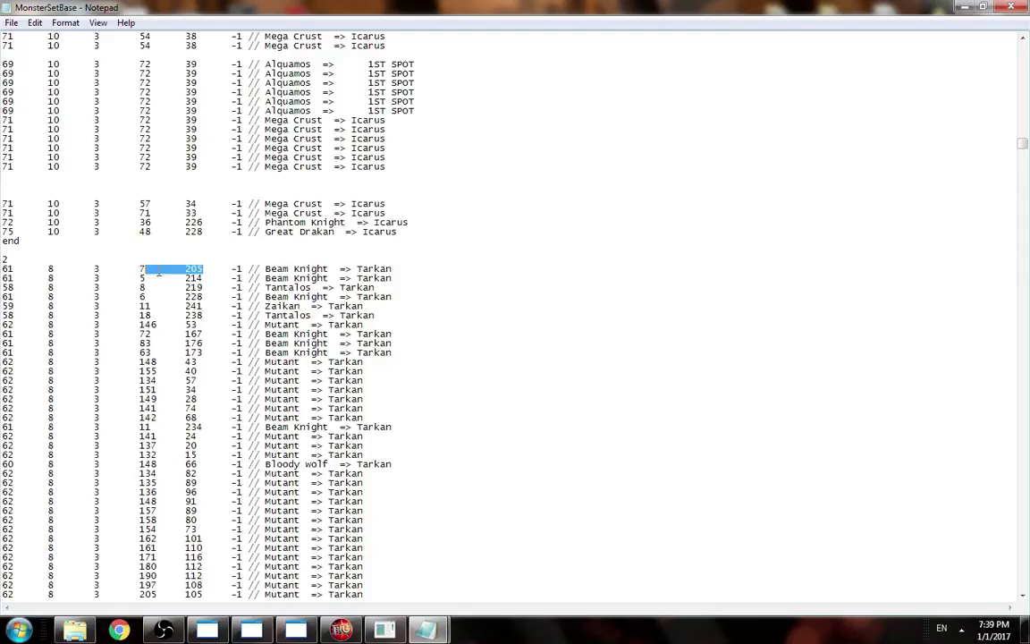
pyautogui.moveTo(94, 270); pyautogui.dragTo(161, 274)
pyautogui.moveTo(391, 269); pyautogui.dragTo(3, 270)
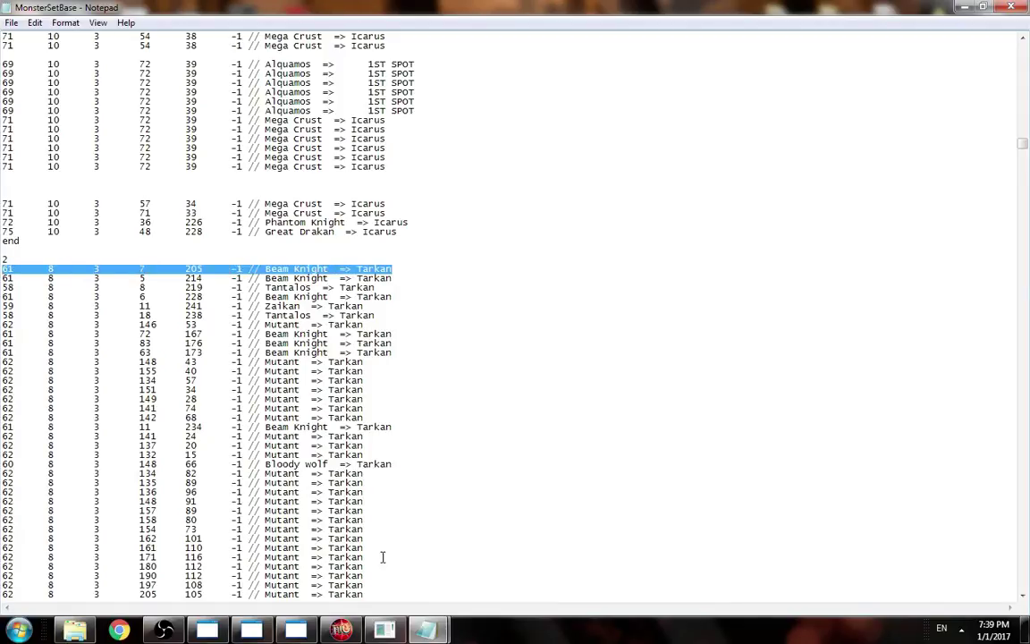
# Place the game window beside the file and move the character to map 8 at 7, 205 with the /gmove chat command.
pyautogui.click(384, 629)
pyautogui.moveTo(416, 13); pyautogui.dragTo(723, 10)
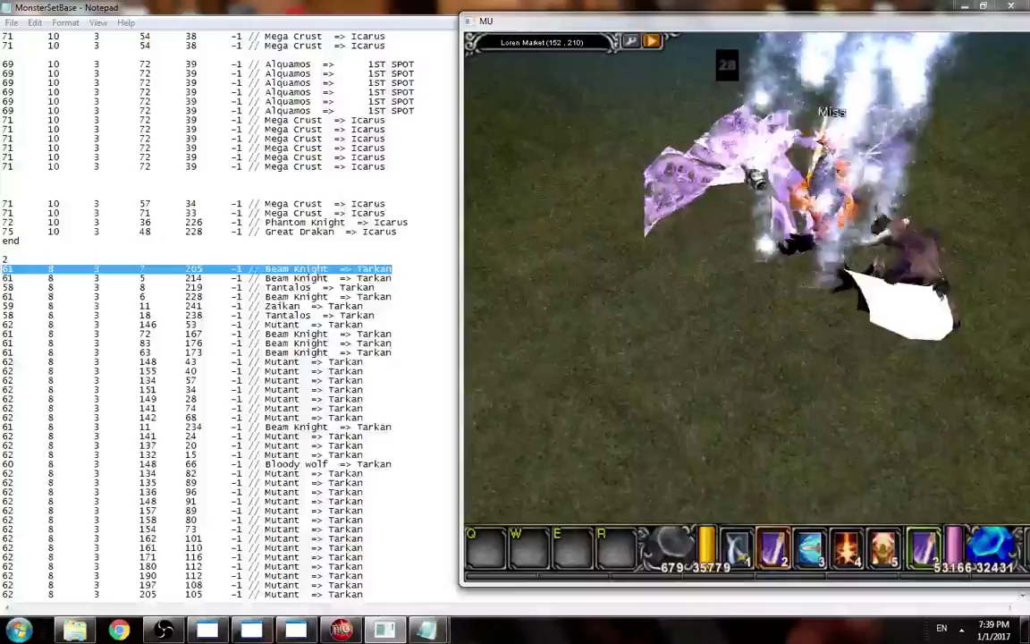
pyautogui.press('Return')
pyautogui.write('/gmove')
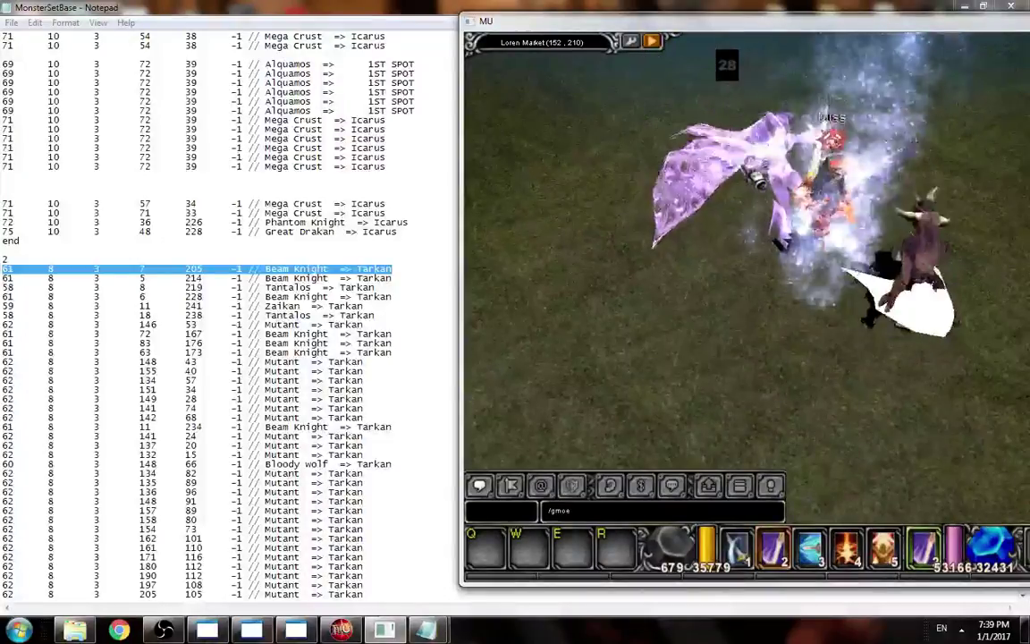
pyautogui.write(' tarkan')
pyautogui.press('BackSpace')
pyautogui.press('BackSpace')
pyautogui.press('BackSpace')
pyautogui.press('BackSpace')
pyautogui.press('BackSpace')
pyautogui.press('BackSpace')
pyautogui.press('BackSpace')
pyautogui.press('BackSpace')
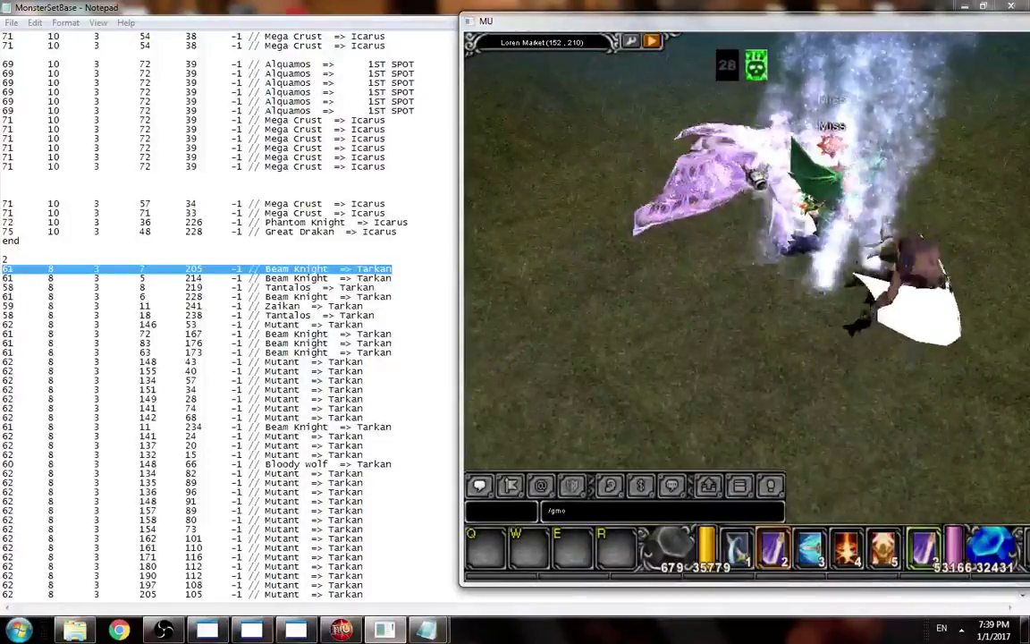
pyautogui.write('ve muservices')
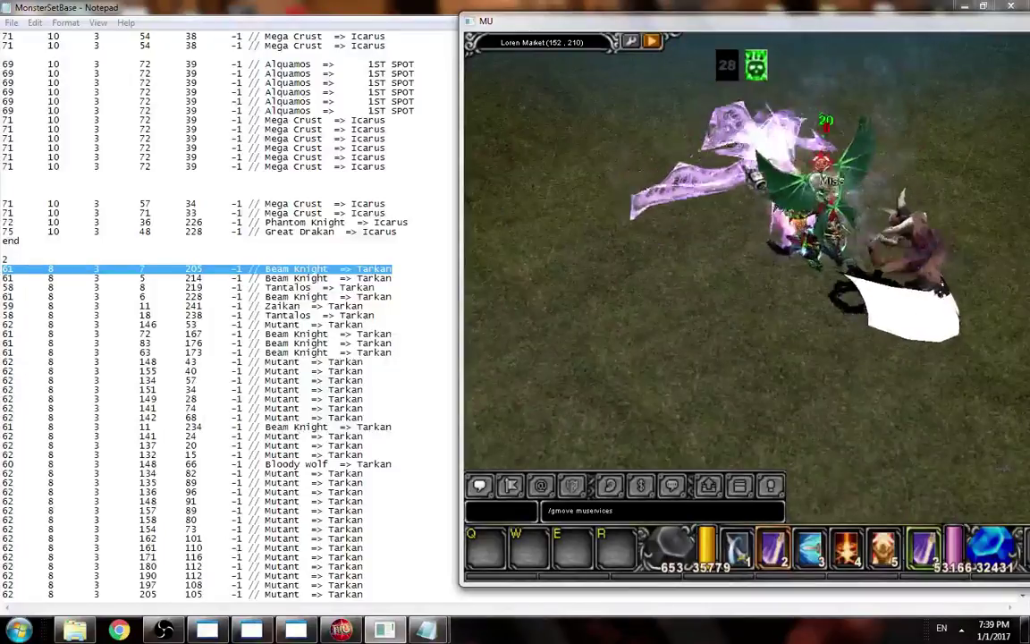
pyautogui.write(' 8 7')
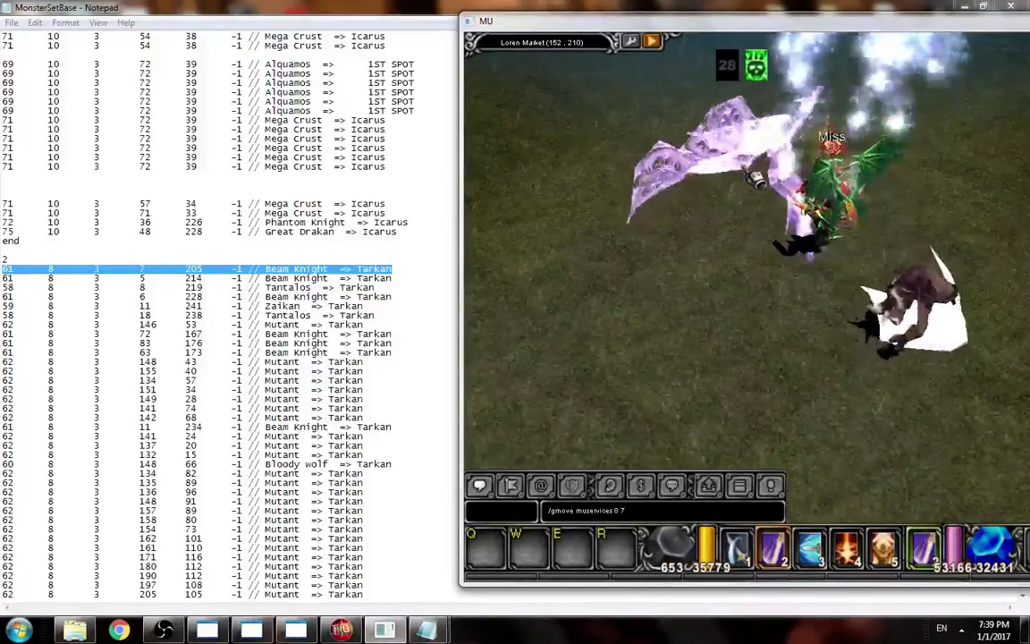
pyautogui.press('Return')
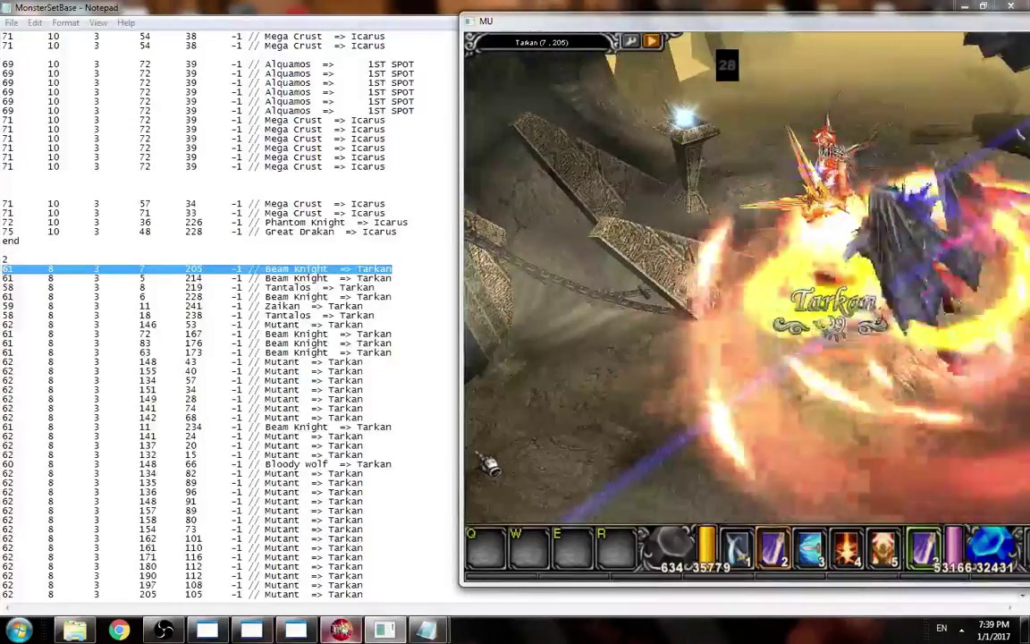
# Switch to the game server and reload the monster positions with the character standing in Tarkan.
pyautogui.click(344, 633)
pyautogui.click(113, 26)
pyautogui.click(115, 41)
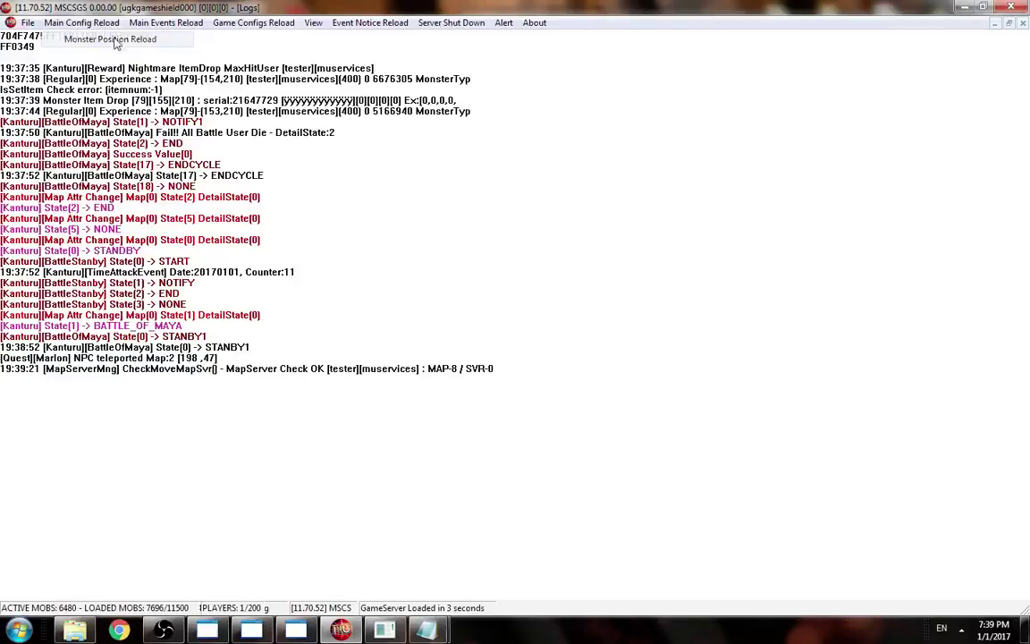
# Return to the game window and attack the Beam Knight at the reloaded spawn in Tarkan.
pyautogui.click(964, 7)
pyautogui.click(428, 629)
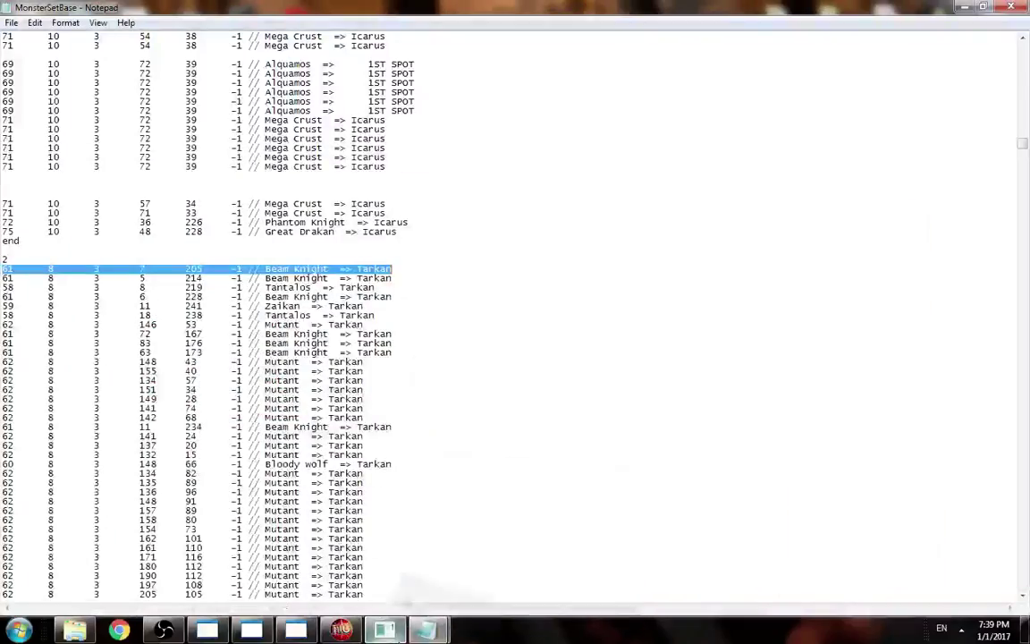
pyautogui.click(385, 630)
pyautogui.rightClick(875, 283)
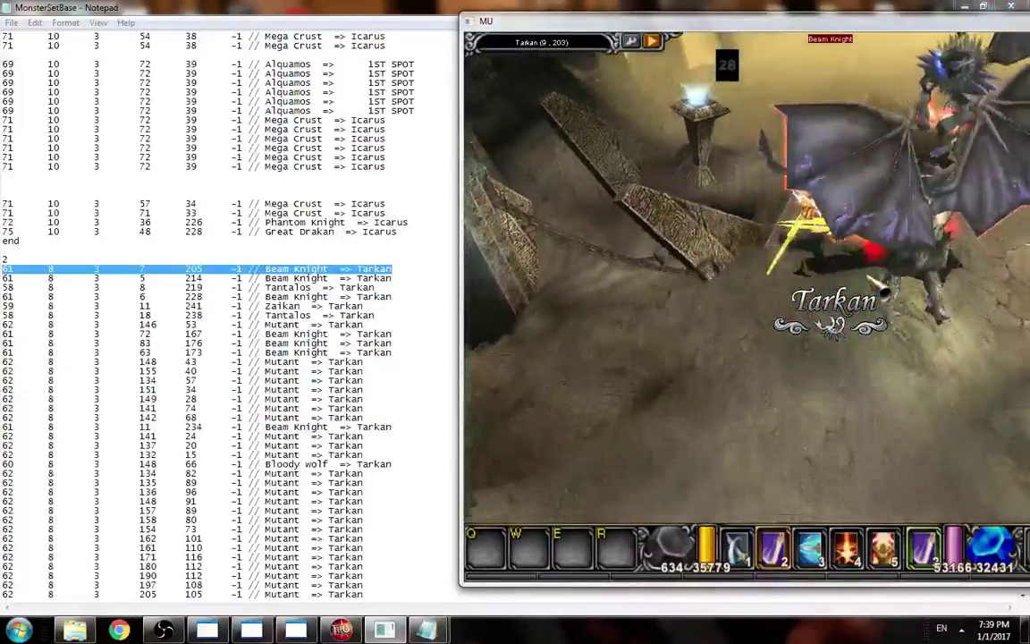
pyautogui.rightClick(897, 248)
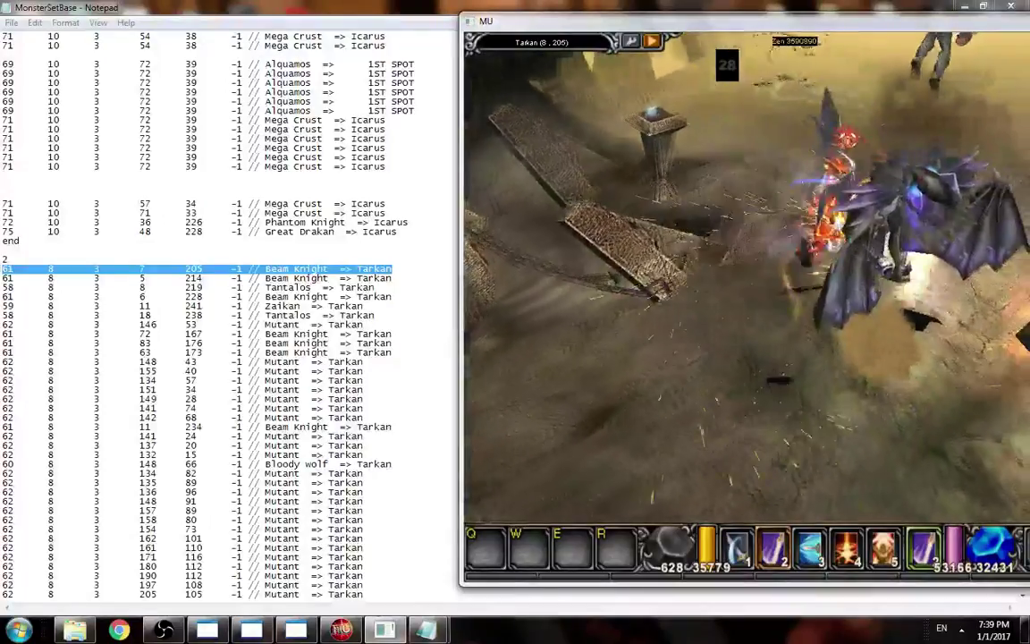
pyautogui.click(796, 338)
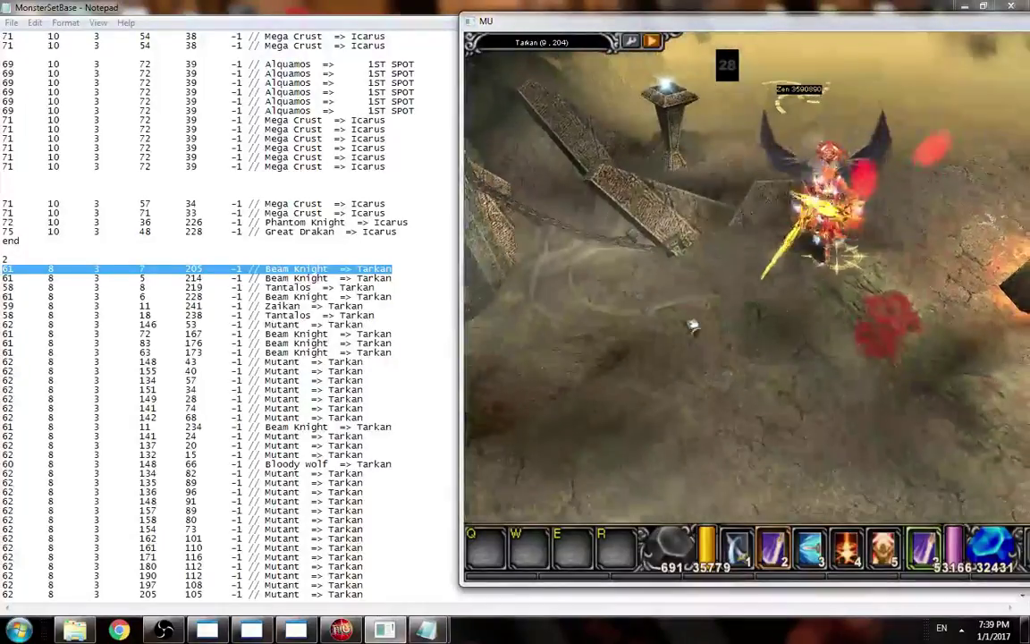
# Review MonsterSetBase from the first Tarkan Beam Knight entry back to the NPC list and Devias Spots near the file's beginning.
pyautogui.moveTo(393, 269); pyautogui.dragTo(5, 269)
pyautogui.scroll(2, 773, 321)
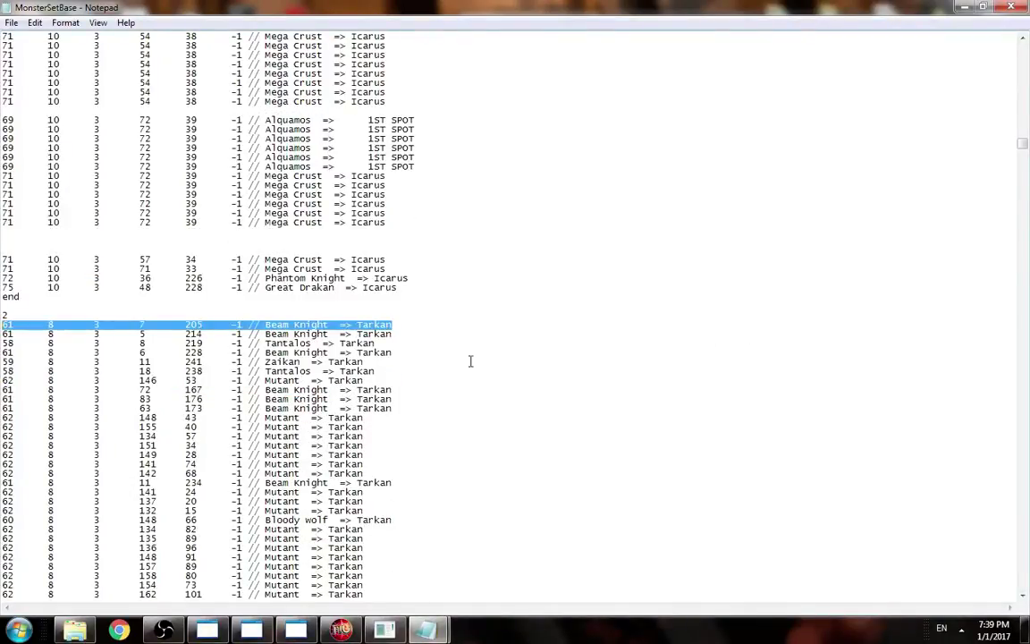
pyautogui.scroll(2, 471, 361)
pyautogui.moveTo(1027, 150); pyautogui.dragTo(1025, 43)
pyautogui.scroll(-12, 326, 341)
pyautogui.scroll(-20, 326, 339)
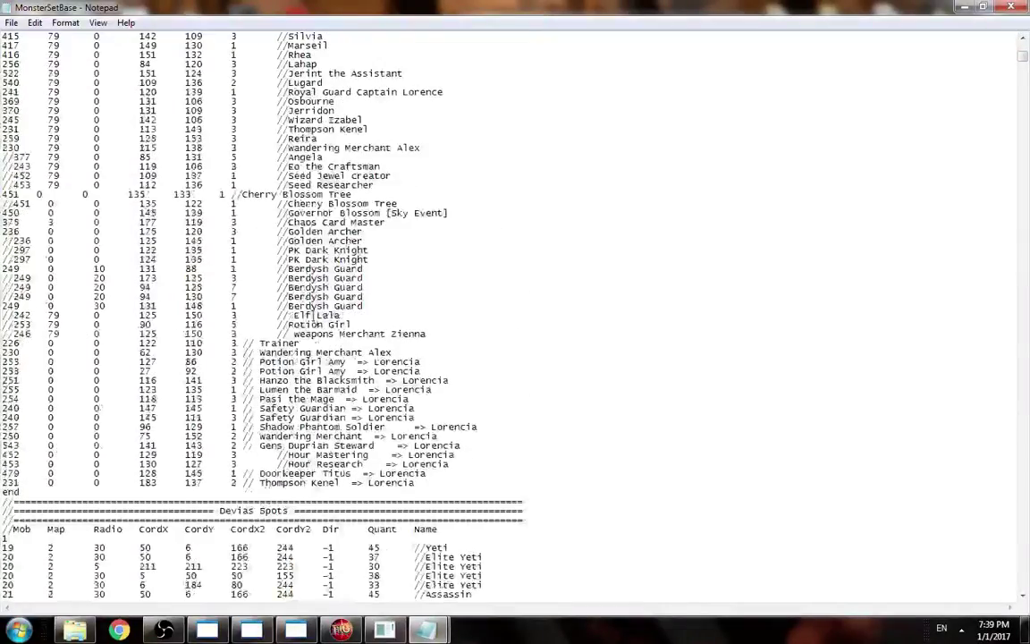
pyautogui.scroll(5, 303, 369)
pyautogui.scroll(-1, 295, 382)
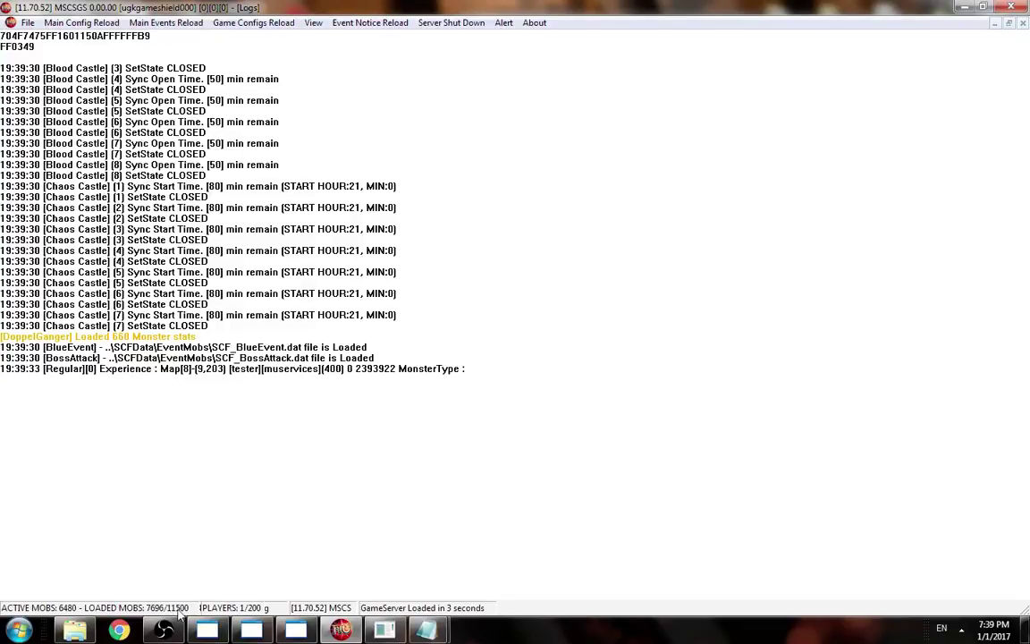
# Check the active and loaded mob counts on the game server and look over the Tarkan entries in MonsterSetBase again.
pyautogui.click(963, 7)
pyautogui.scroll(-5, 297, 563)
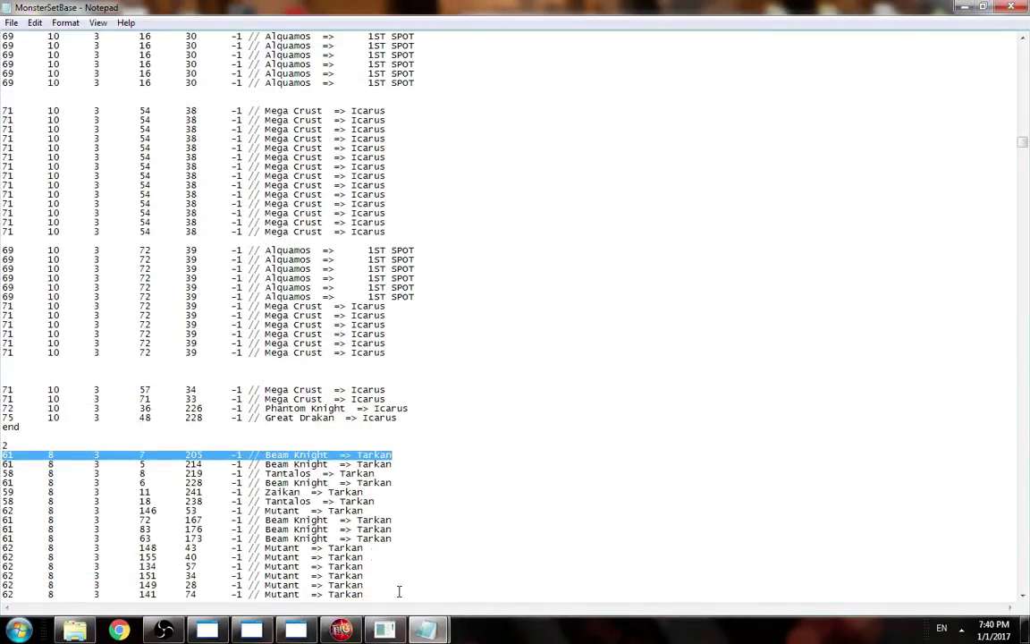
pyautogui.scroll(-2, 304, 444)
pyautogui.scroll(1, 396, 453)
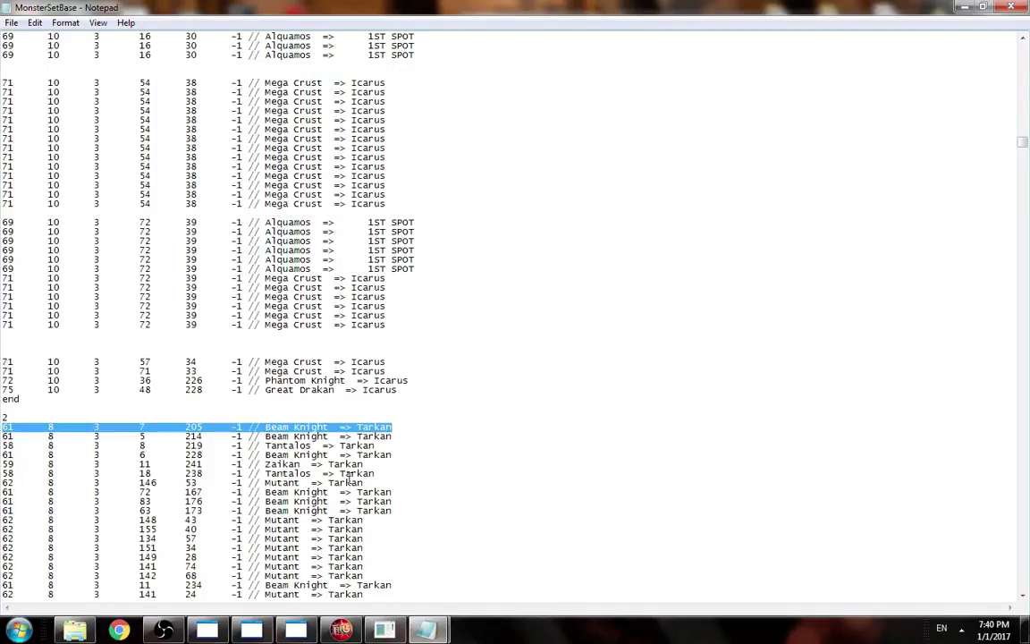
pyautogui.moveTo(1028, 134); pyautogui.dragTo(1026, 40)
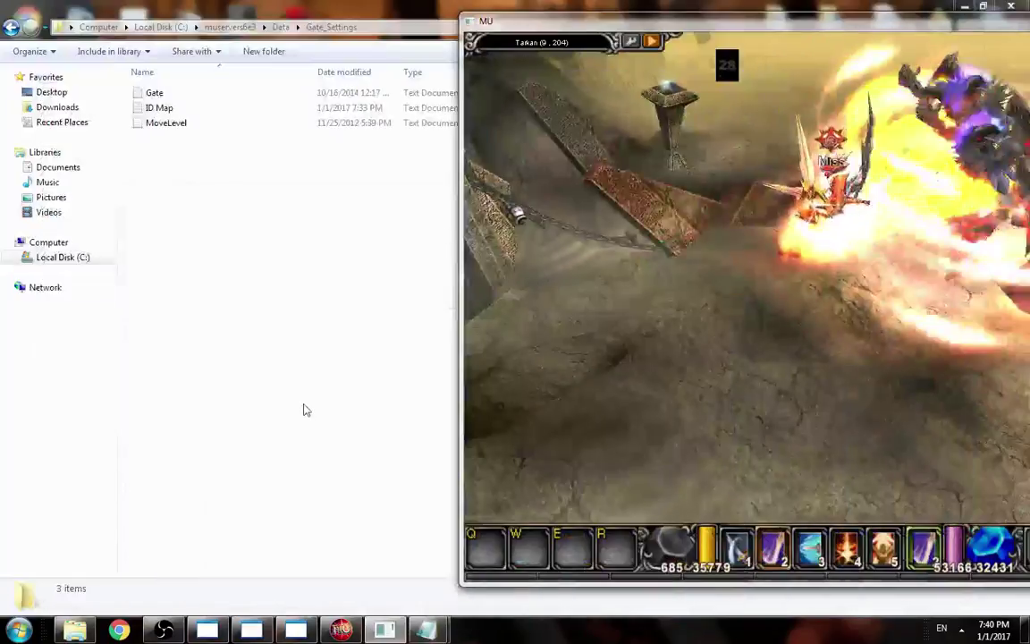
# Show the server's Data folder in the file explorer and switch to the beginning of the open Monster configuration file.
pyautogui.click(296, 368)
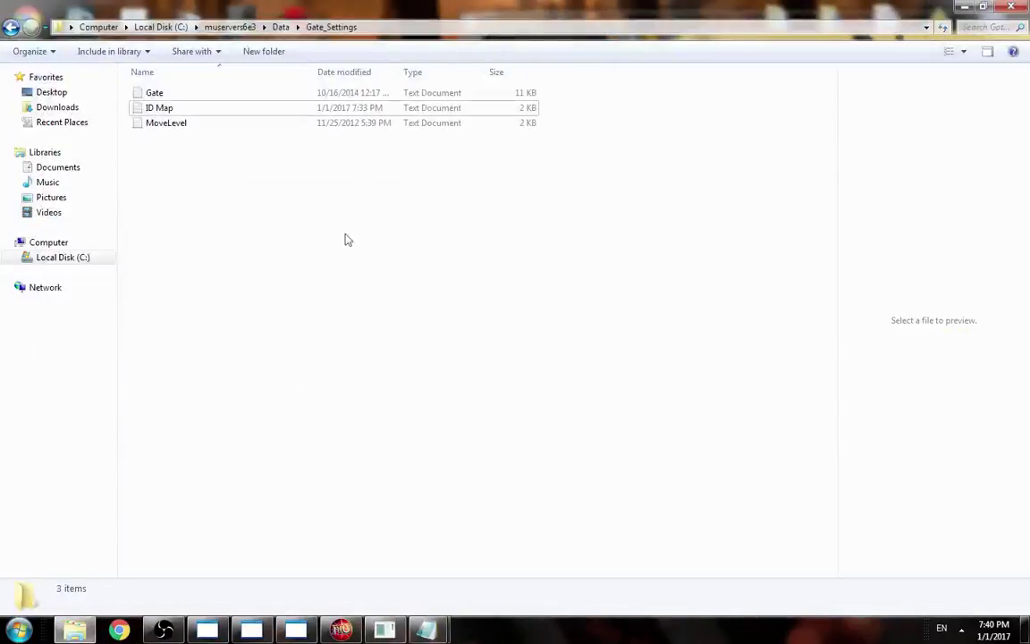
pyautogui.click(282, 28)
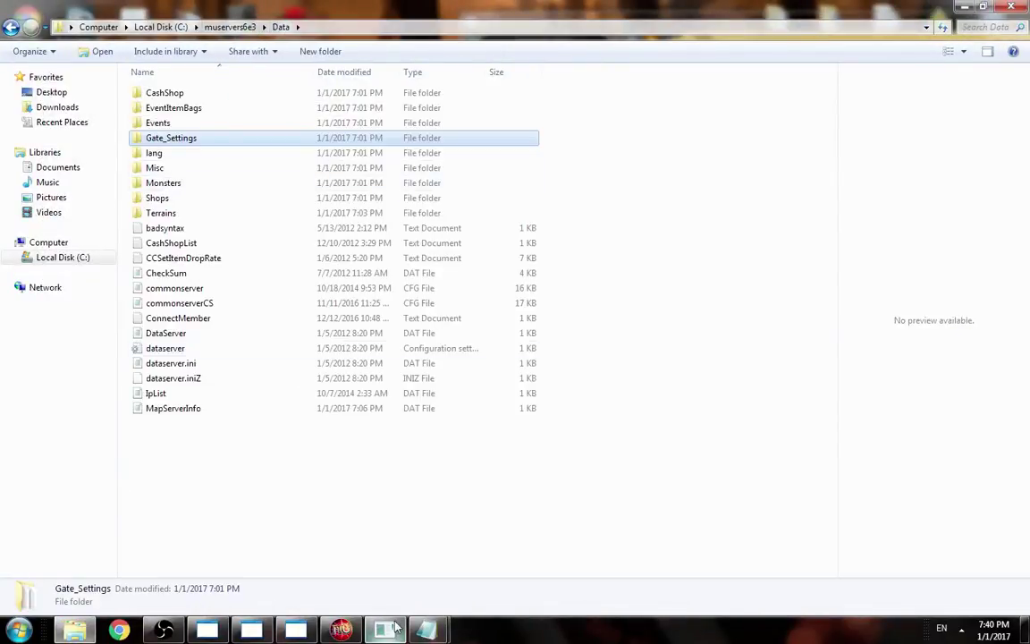
pyautogui.moveTo(427, 630)
pyautogui.click(474, 556)
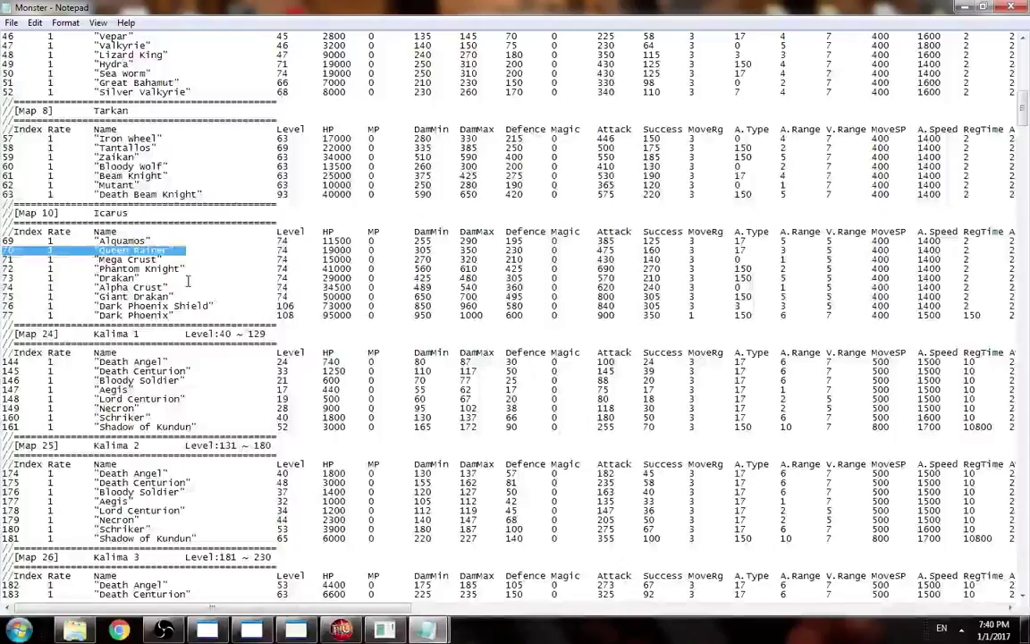
pyautogui.scroll(1, 1026, 96)
pyautogui.scroll(10, 1027, 95)
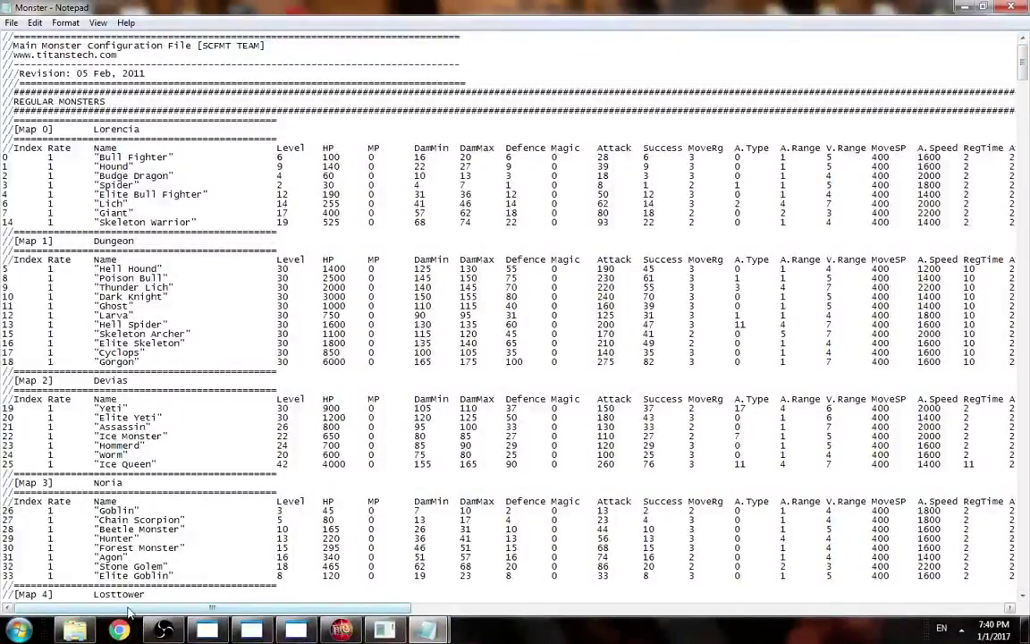
# Examine the Bull Fighter row in the Lorencia section of the Monster file, ending at its RegTime value.
pyautogui.moveTo(128, 610); pyautogui.dragTo(104, 597)
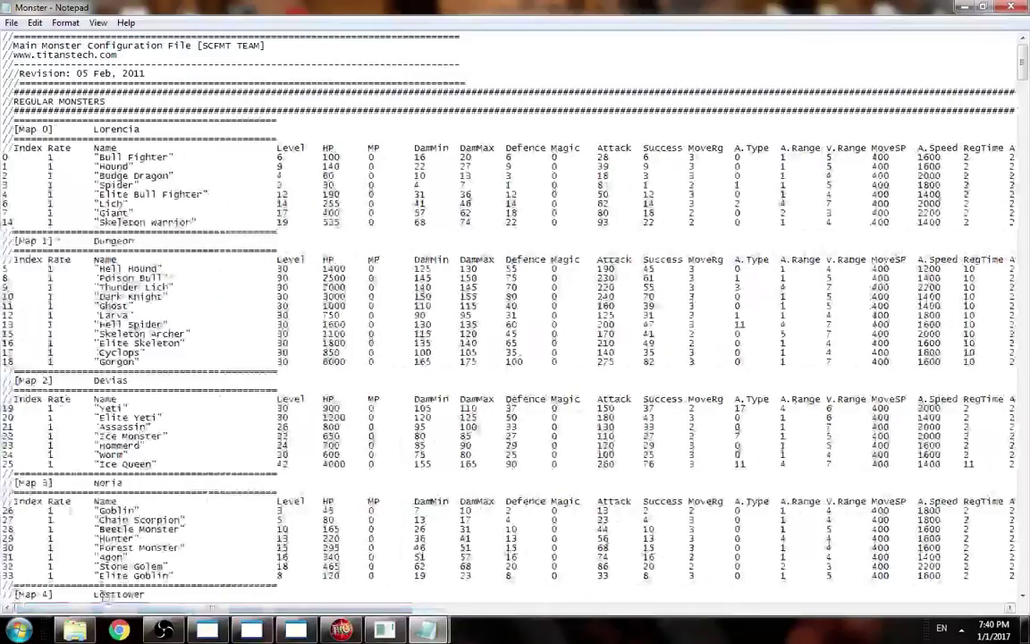
pyautogui.moveTo(4, 158); pyautogui.dragTo(4, 166)
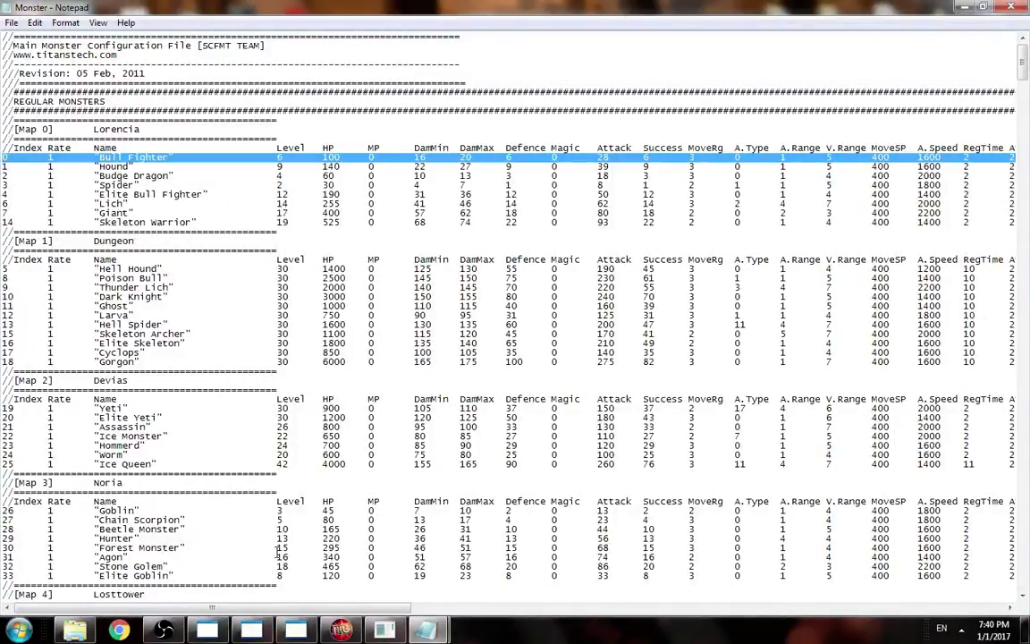
pyautogui.moveTo(311, 610); pyautogui.dragTo(495, 613)
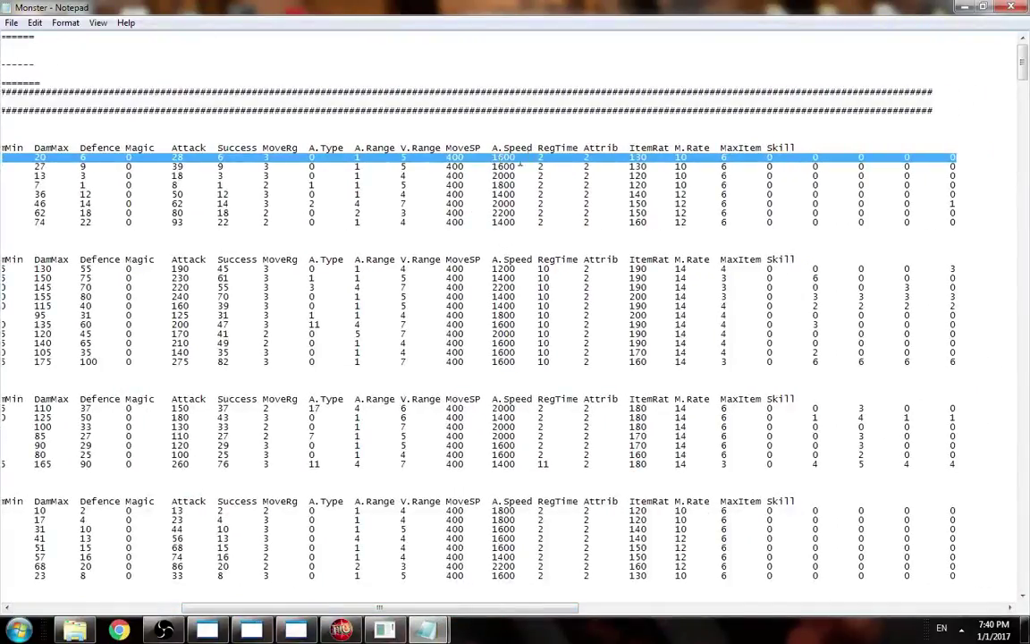
pyautogui.click(540, 157)
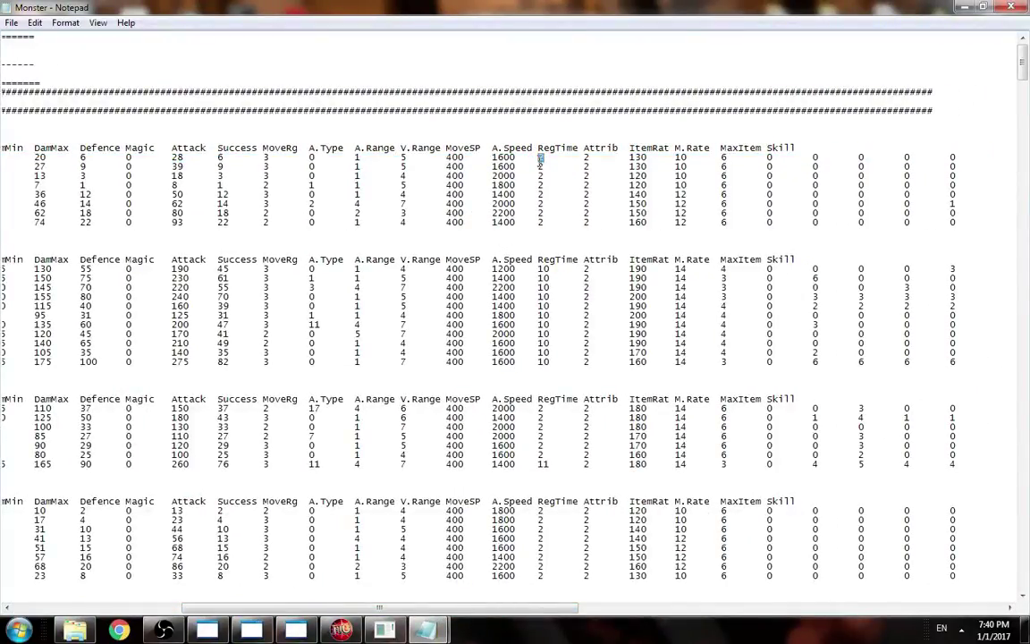
# Copy the RegTime value 10800 from the last monster row of the Kalima 5 section in the Monster file.
pyautogui.scroll(-13, 569, 286)
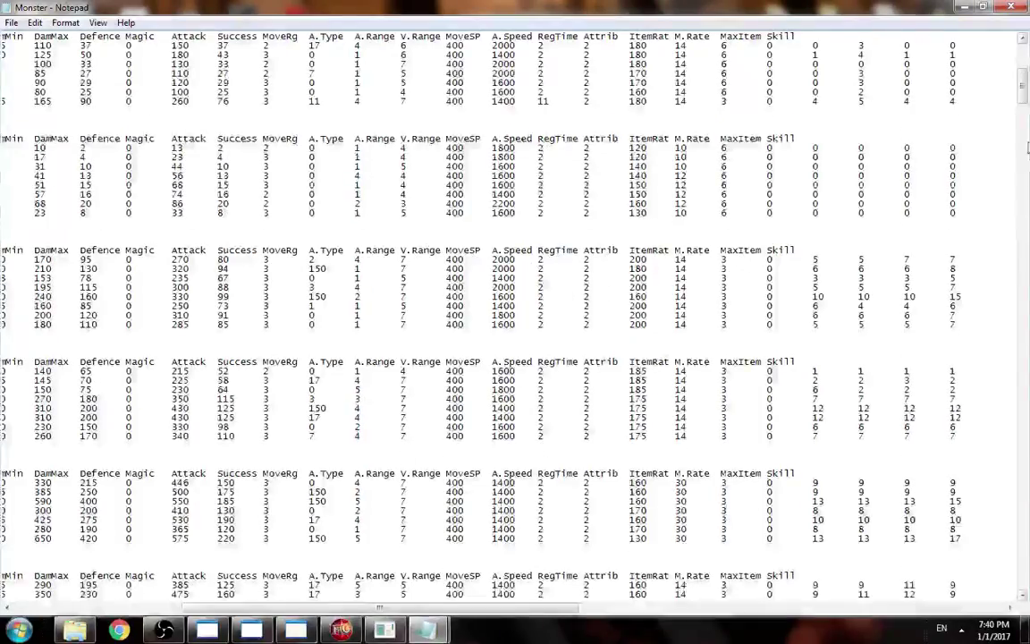
pyautogui.moveTo(1022, 84); pyautogui.dragTo(1023, 166)
pyautogui.scroll(6, 1025, 166)
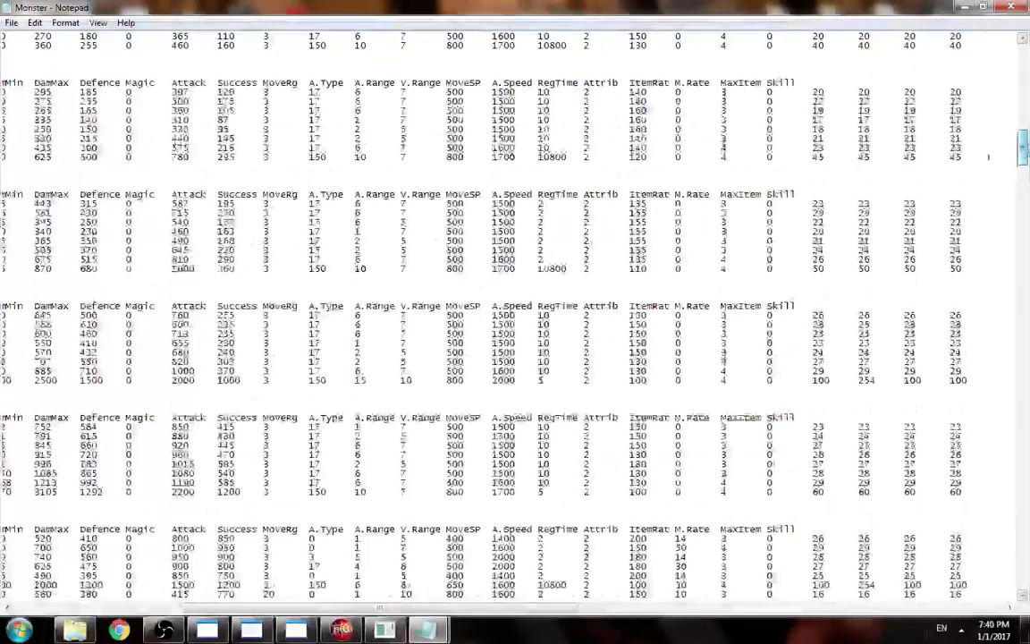
pyautogui.doubleClick(536, 268)
pyautogui.hotkey('ctrl', 'c')
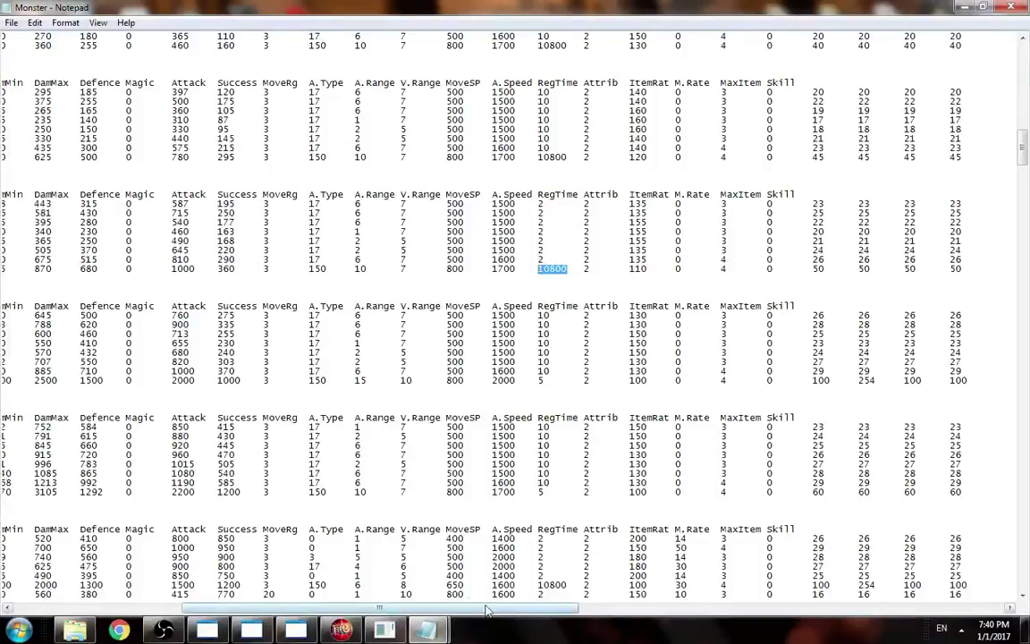
# Examine the Kalima 5 Shadow of Kundun row from its index and name across to its RegTime value.
pyautogui.moveTo(465, 609); pyautogui.dragTo(302, 608)
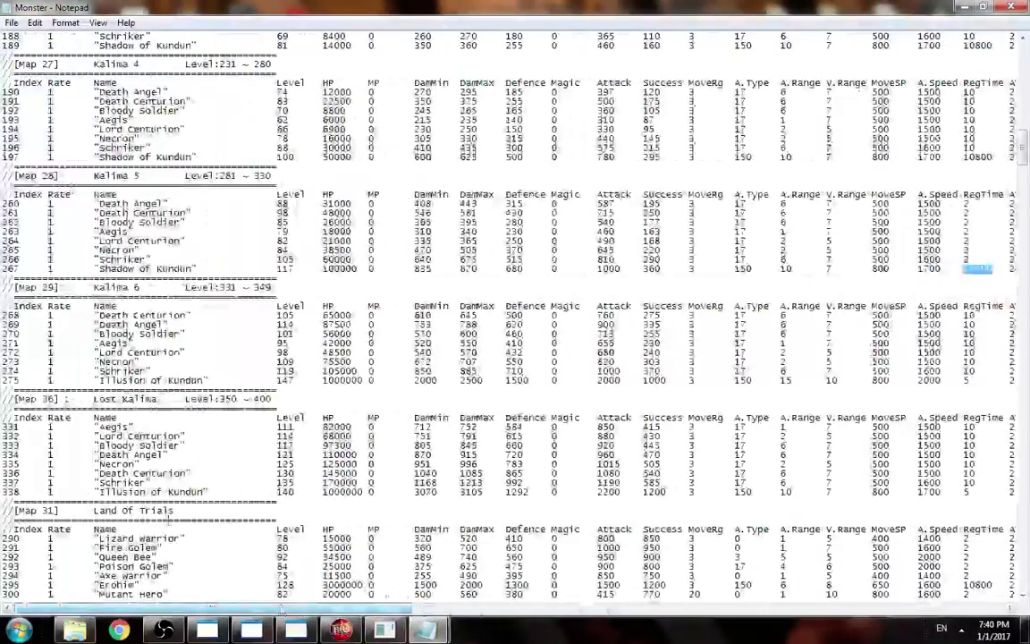
pyautogui.moveTo(196, 269); pyautogui.dragTo(3, 277)
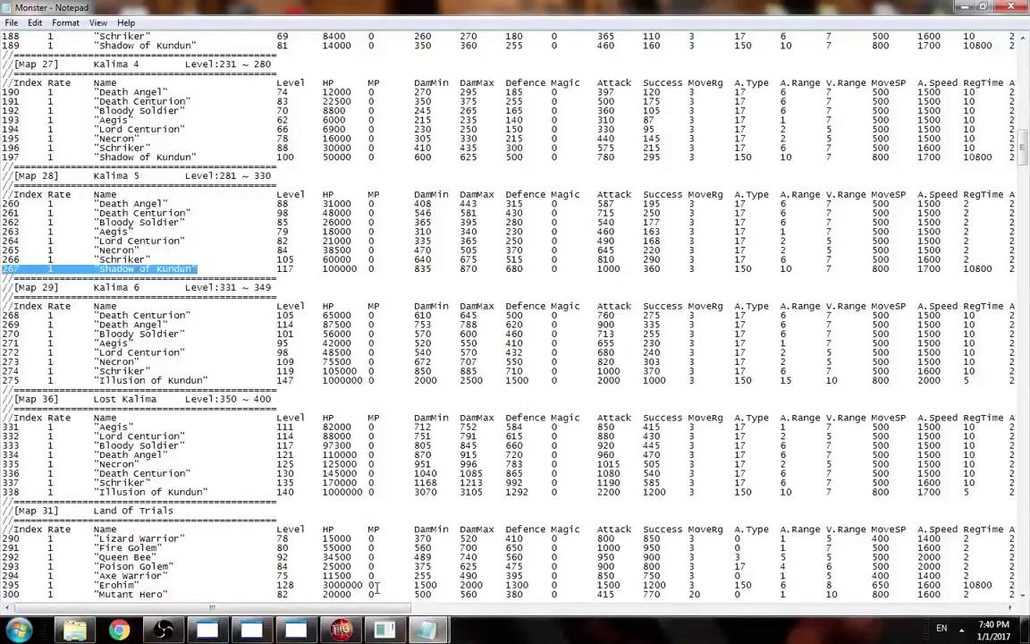
pyautogui.moveTo(383, 607); pyautogui.dragTo(473, 607)
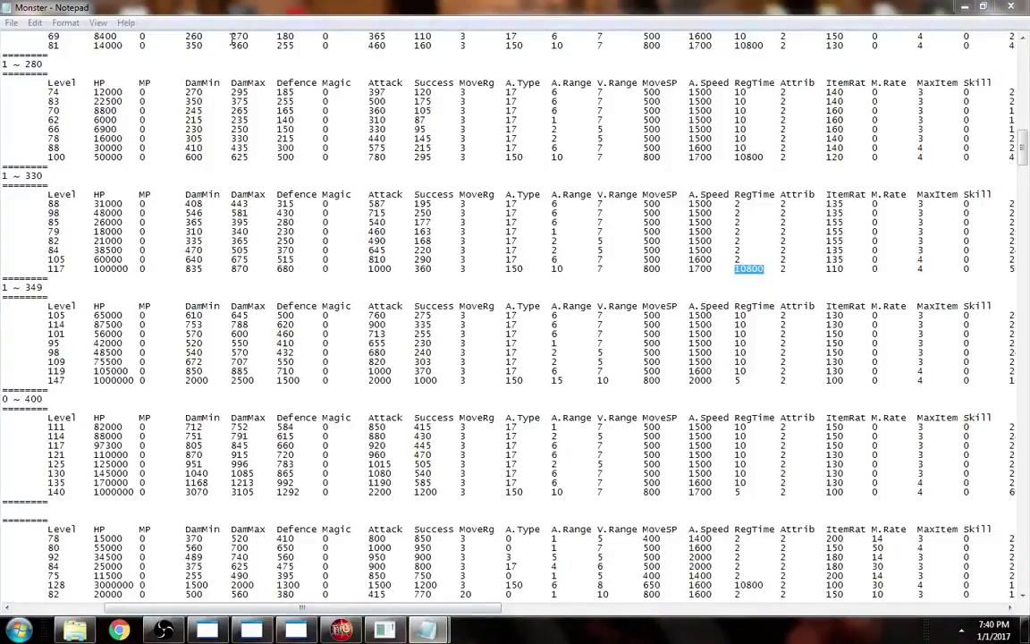
# Switch to Chrome, search Google for "10800 seconds in hours" and inspect the converted hour value.
pyautogui.hotkey('alt', 'Tab')
pyautogui.hotkey('ctrl', 'v')
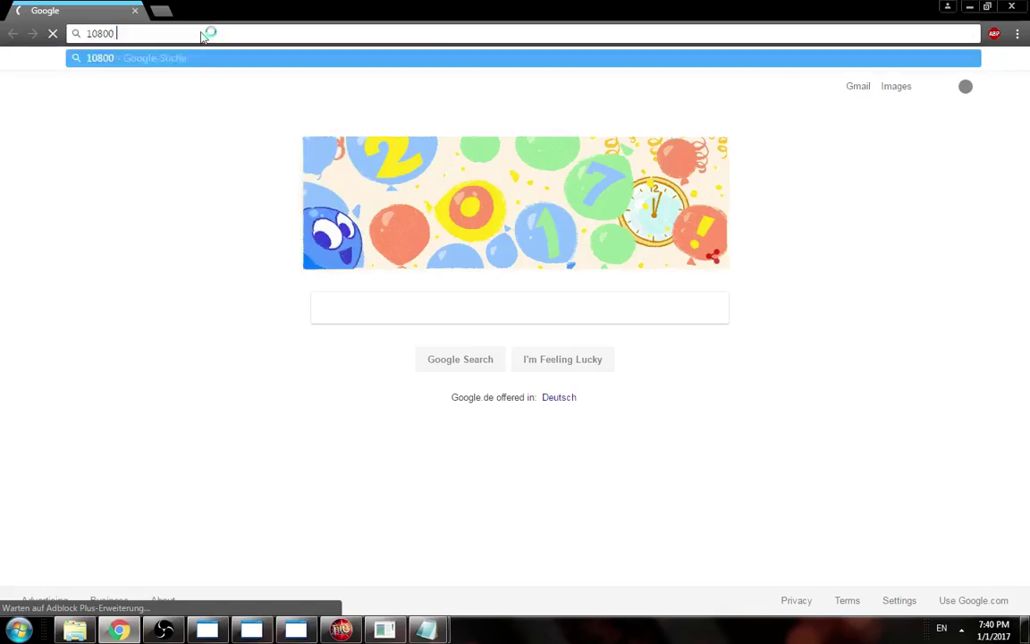
pyautogui.write('seconds in hours')
pyautogui.press('Return')
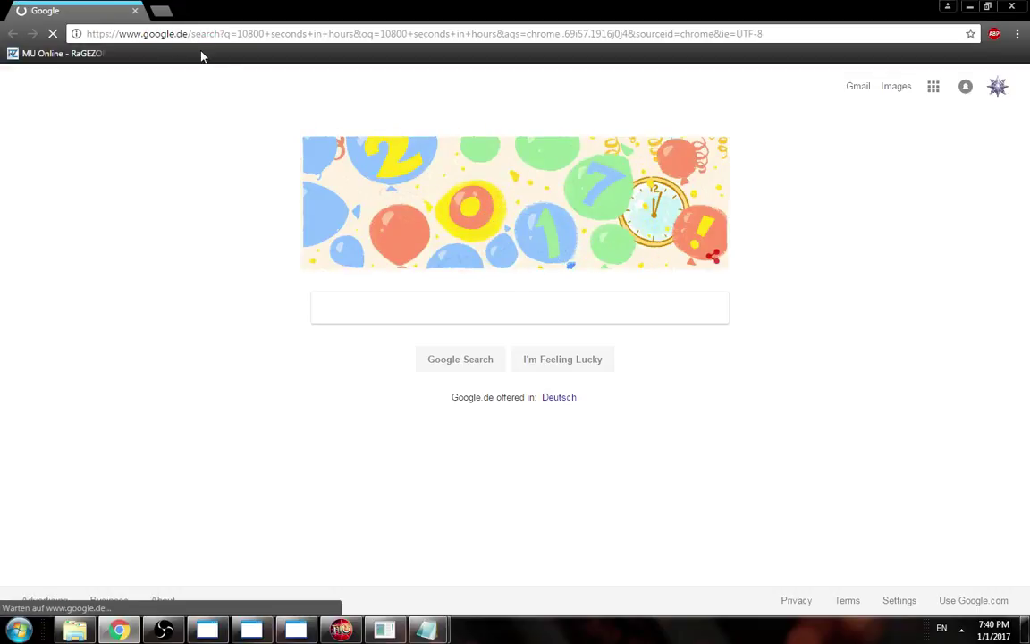
pyautogui.click(382, 257)
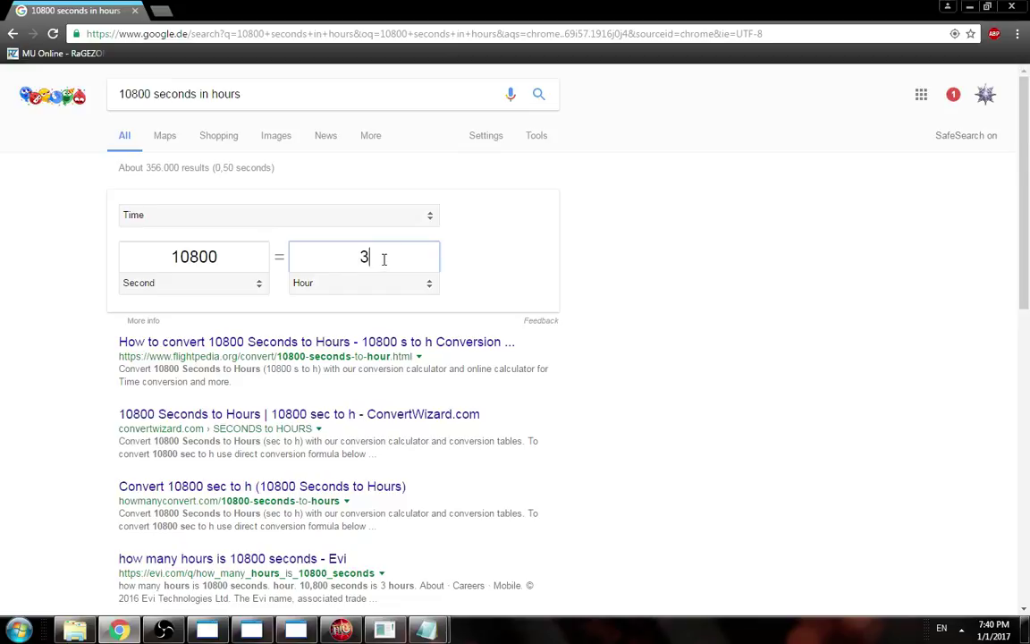
pyautogui.doubleClick(362, 258)
pyautogui.click(663, 259)
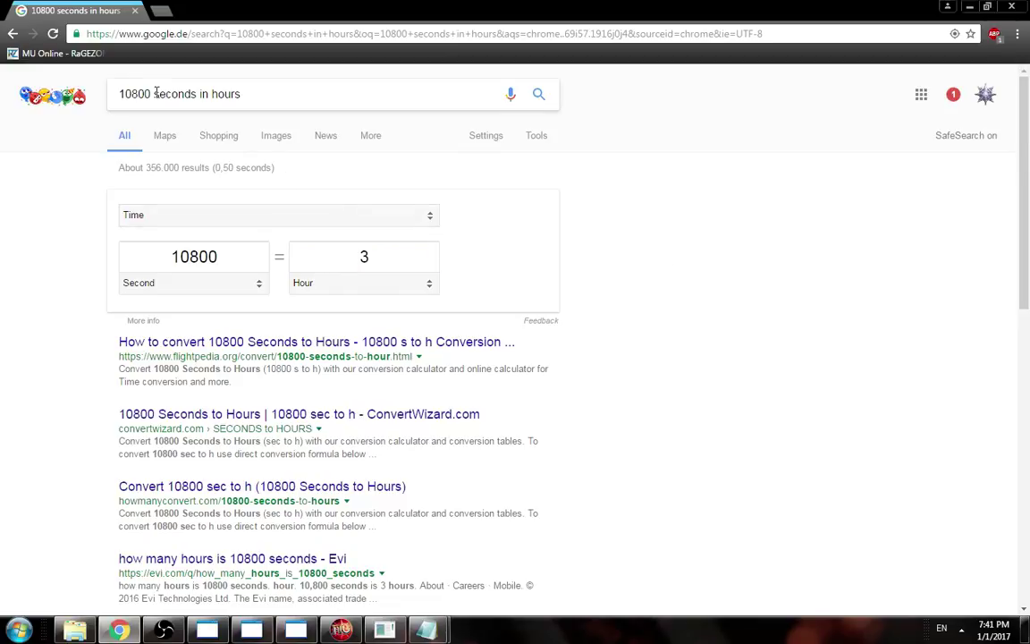
# Replace the Google query with "1 hour in seconds" and inspect the converted value.
pyautogui.tripleClick(265, 101)
pyautogui.press('BackSpace')
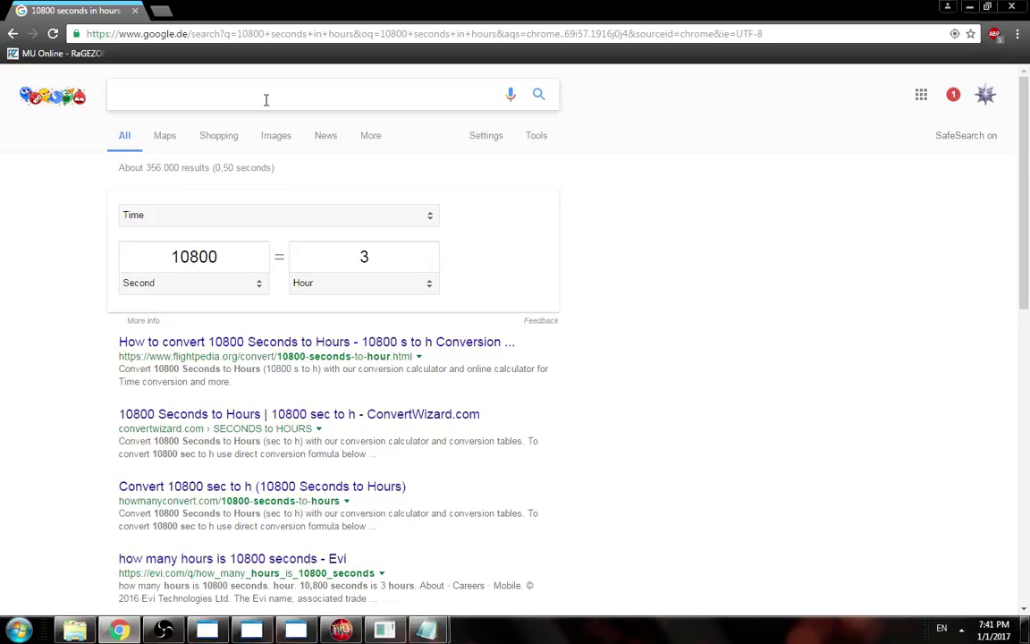
pyautogui.write('1 hour in seconds')
pyautogui.press('Return')
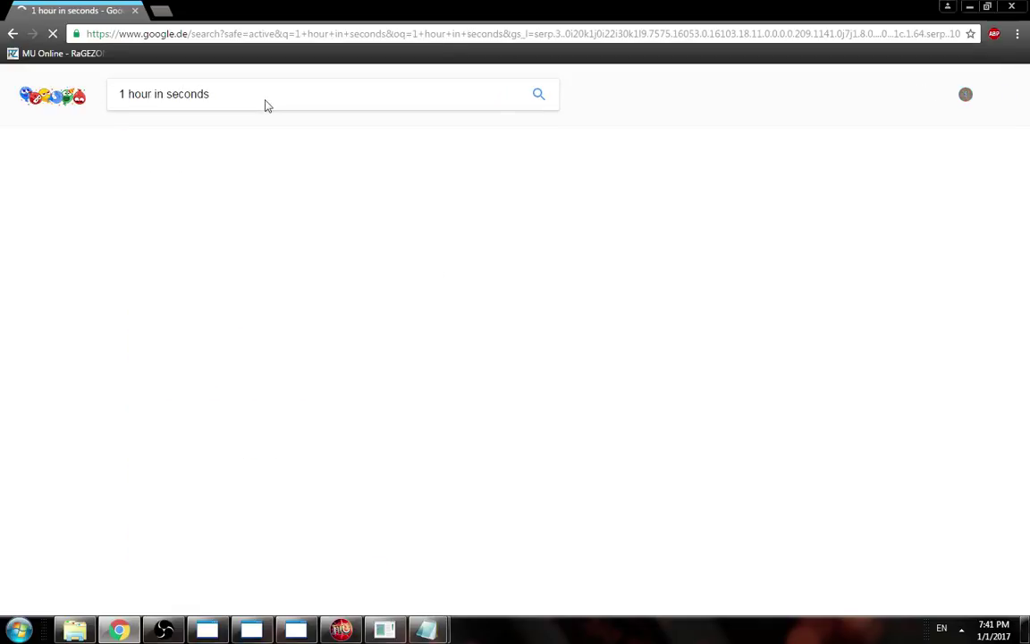
pyautogui.moveTo(324, 260); pyautogui.dragTo(399, 260)
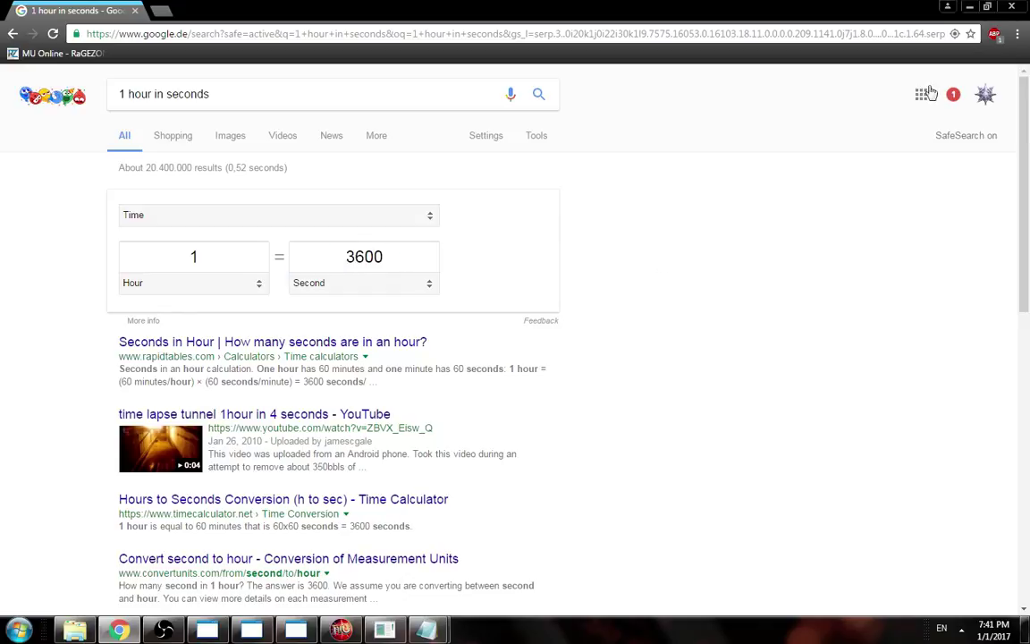
# Return to the Monster file, highlight the RegTime column heading in the Kalima 5 section and go back to the file's beginning.
pyautogui.hotkey('alt', 'Tab')
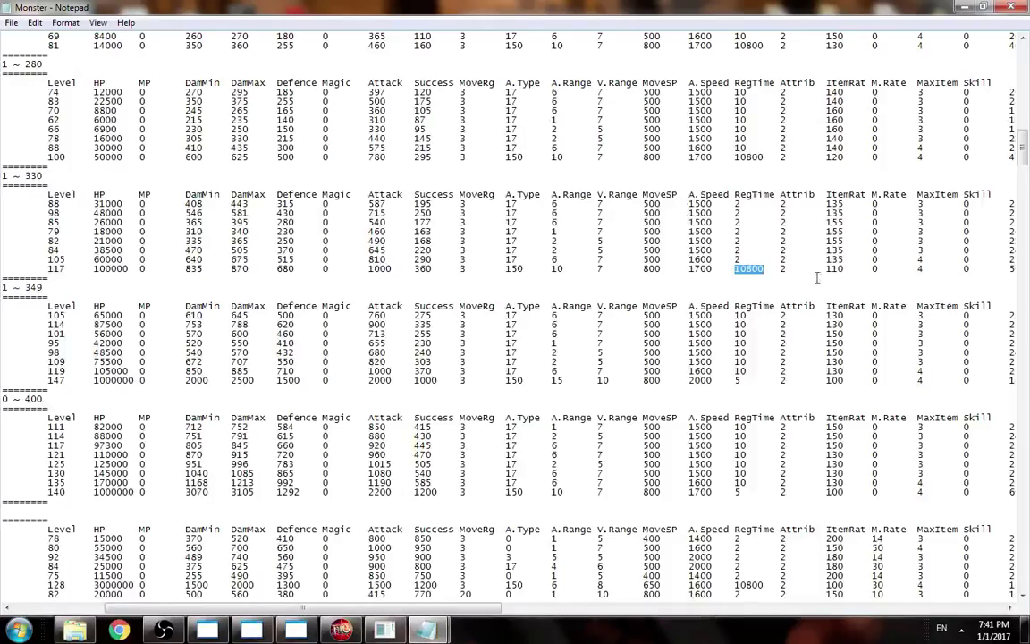
pyautogui.scroll(3, 817, 278)
pyautogui.moveTo(775, 279); pyautogui.dragTo(735, 277)
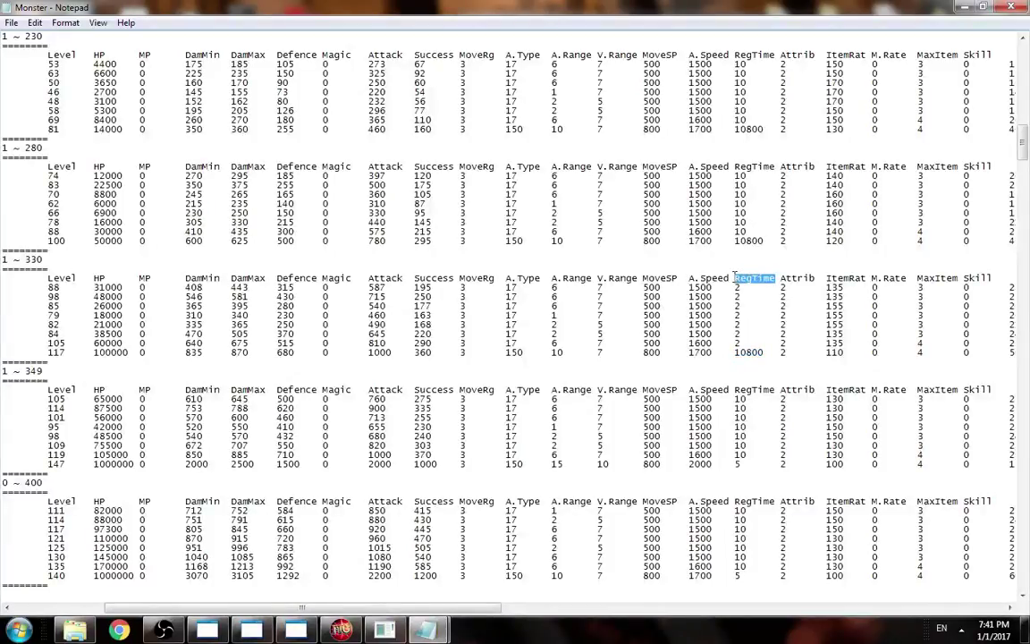
pyautogui.scroll(4, 588, 340)
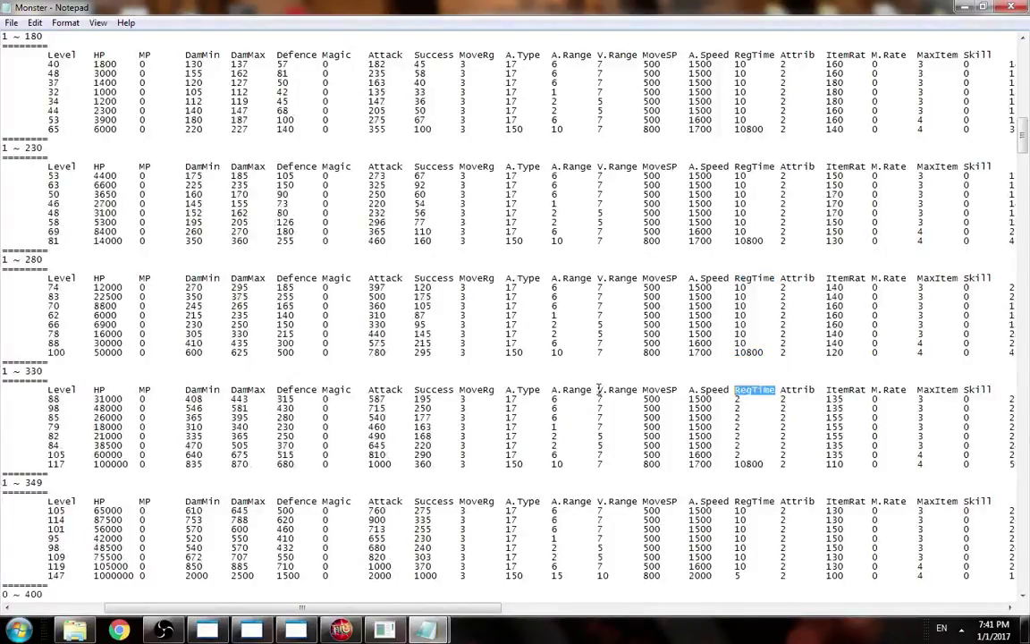
pyautogui.scroll(20, 598, 387)
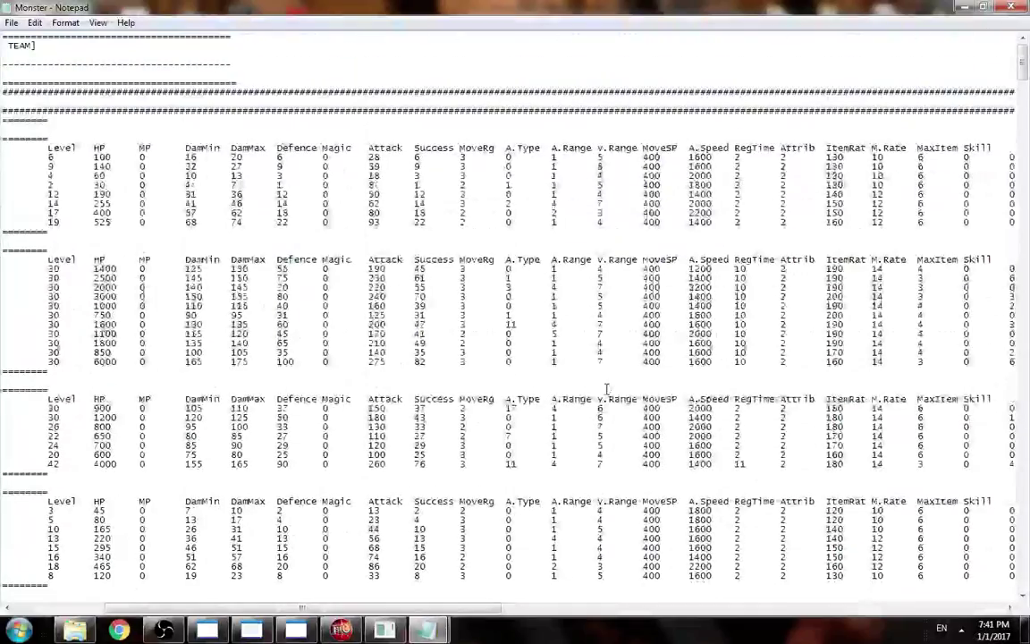
# Highlight the Lorencia monster stat rows, return to the index and name columns and put the Monster file away.
pyautogui.moveTo(688, 222); pyautogui.dragTo(2, 150)
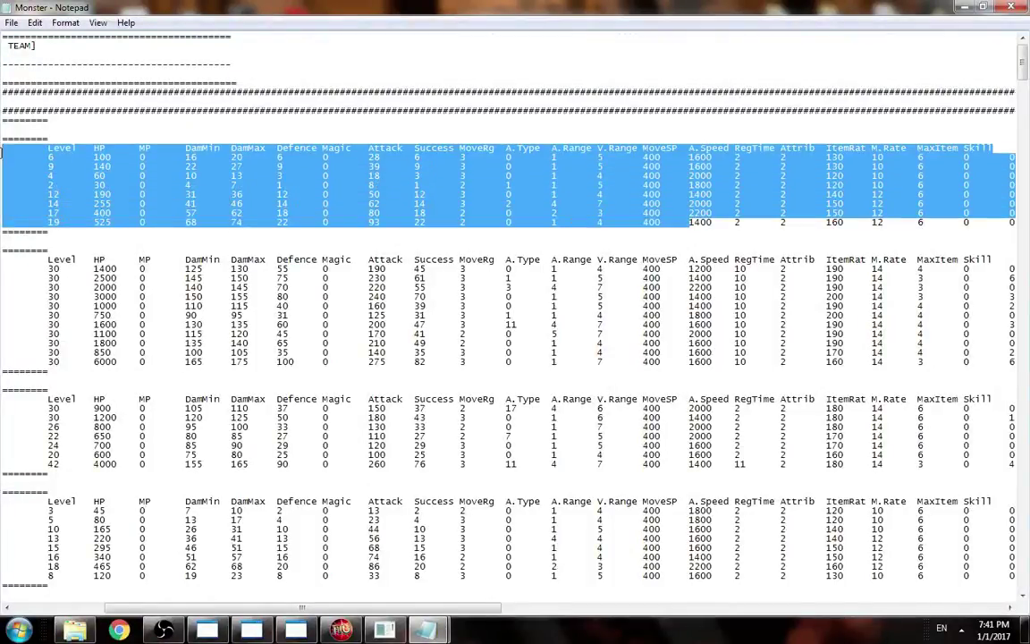
pyautogui.click(131, 175)
pyautogui.moveTo(347, 608); pyautogui.dragTo(242, 602)
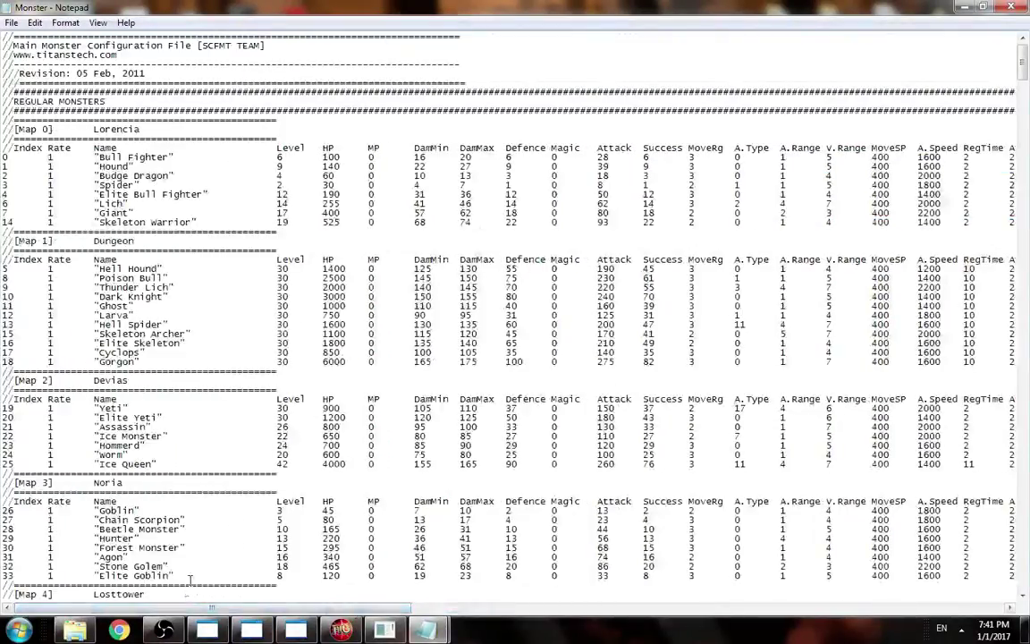
pyautogui.click(966, 6)
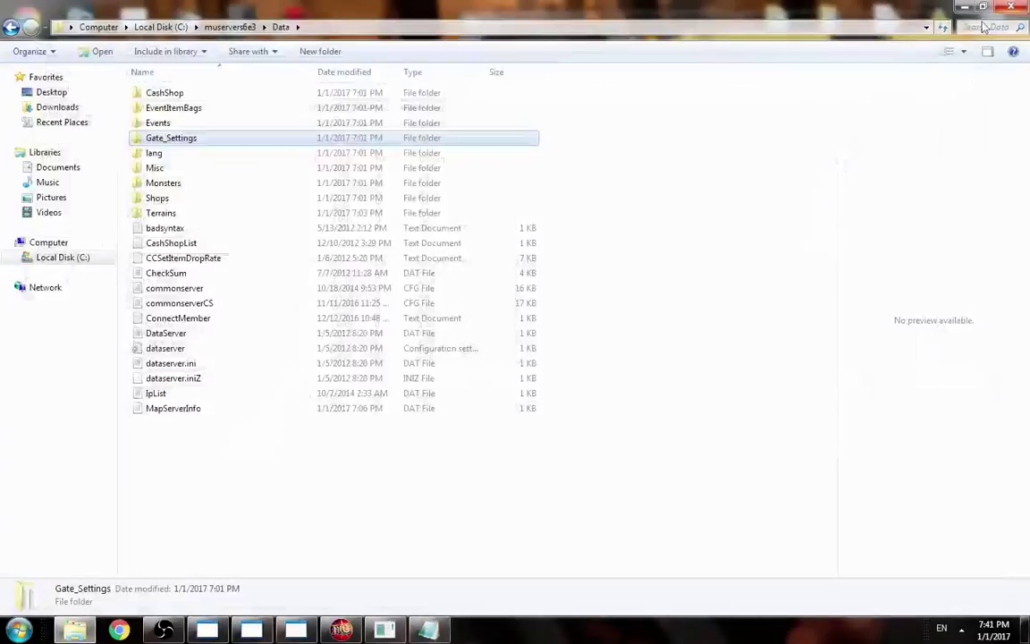
# Switch to MonsterSetBase, go to its beginning and highlight the "1 - Spots" entry in the spawn type list.
pyautogui.click(265, 425)
pyautogui.click(429, 629)
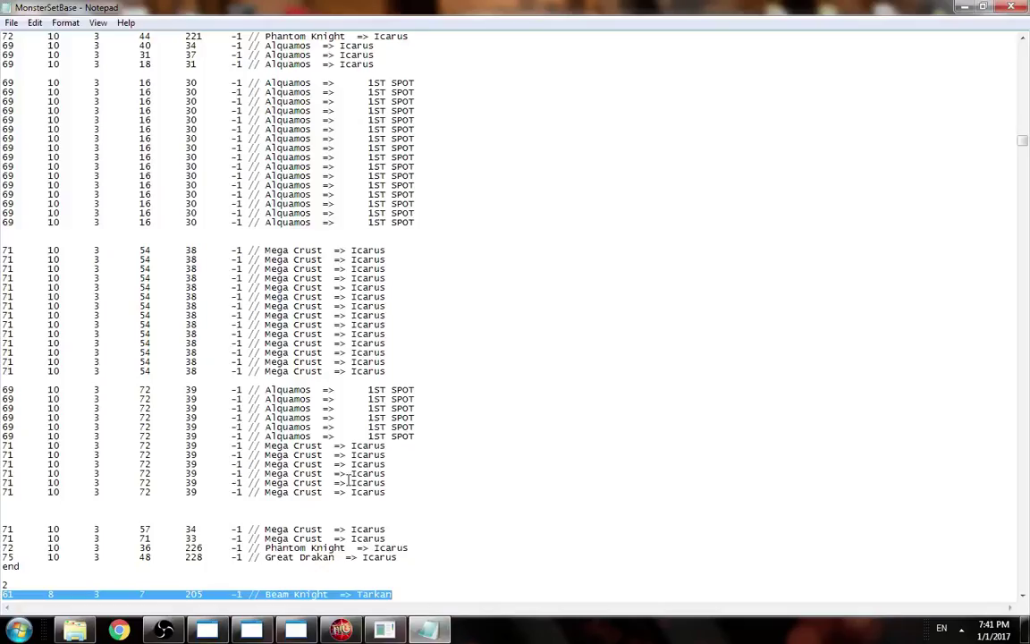
pyautogui.scroll(-3, 348, 480)
pyautogui.moveTo(1023, 143); pyautogui.dragTo(1026, 40)
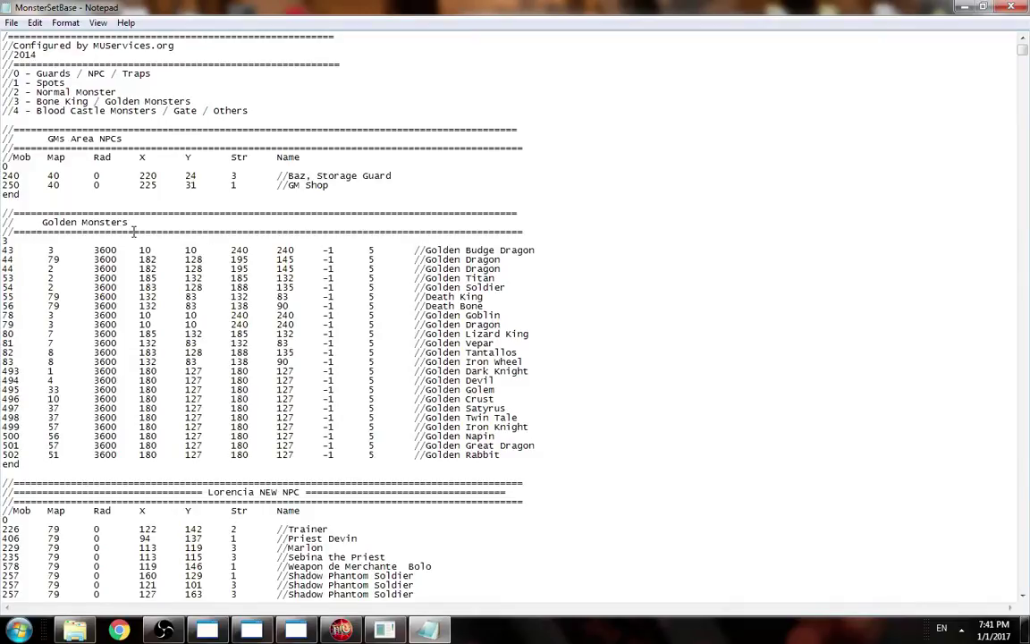
pyautogui.scroll(-1, 132, 231)
pyautogui.scroll(1, 123, 210)
pyautogui.moveTo(67, 83); pyautogui.dragTo(2, 83)
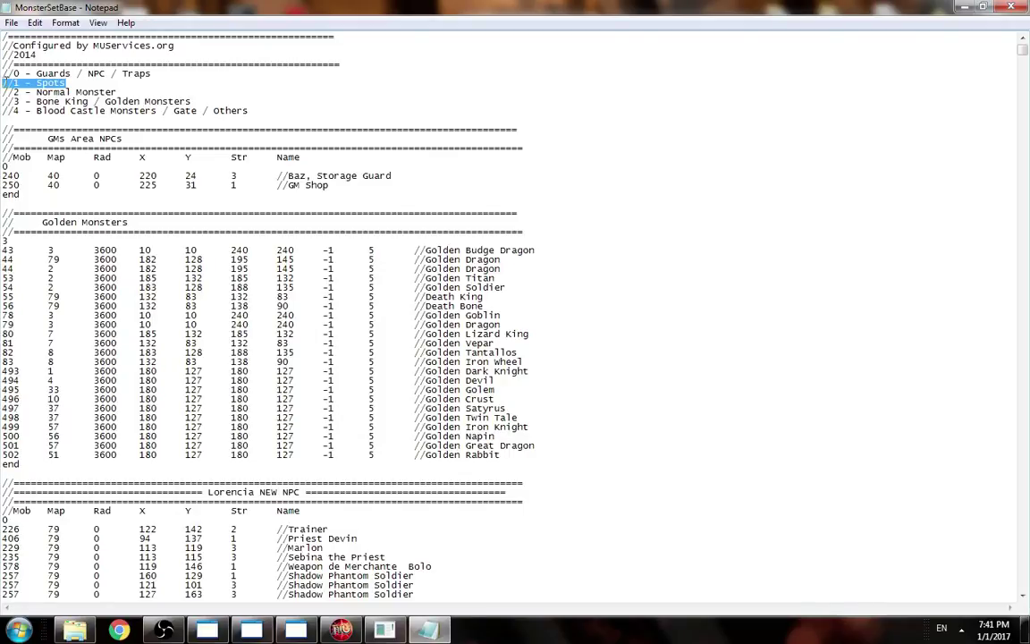
pyautogui.moveTo(120, 93); pyautogui.dragTo(2, 83)
pyautogui.click(48, 83)
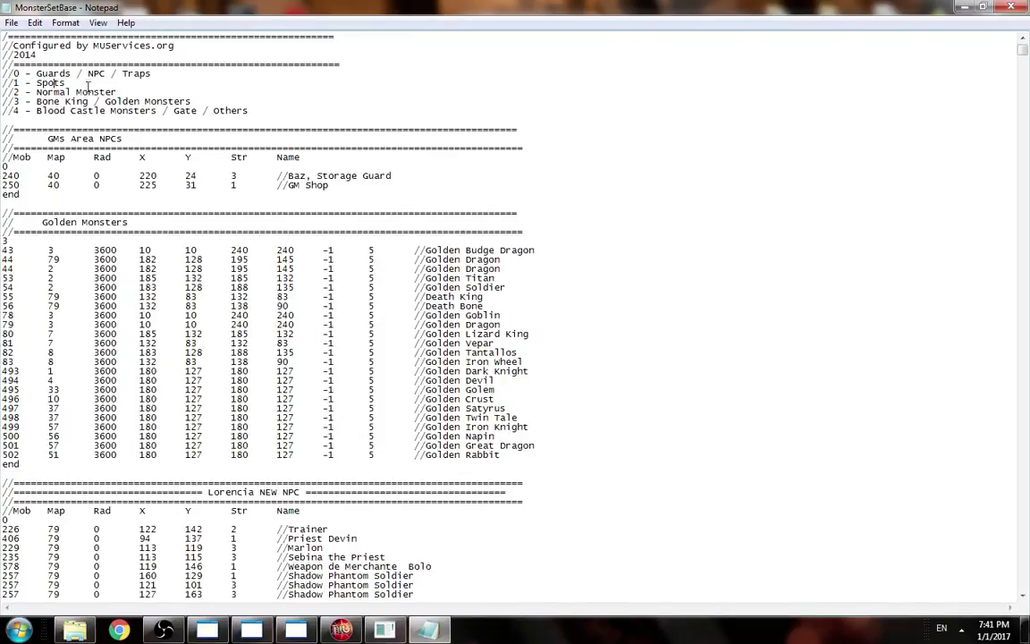
pyautogui.moveTo(84, 82); pyautogui.dragTo(2, 82)
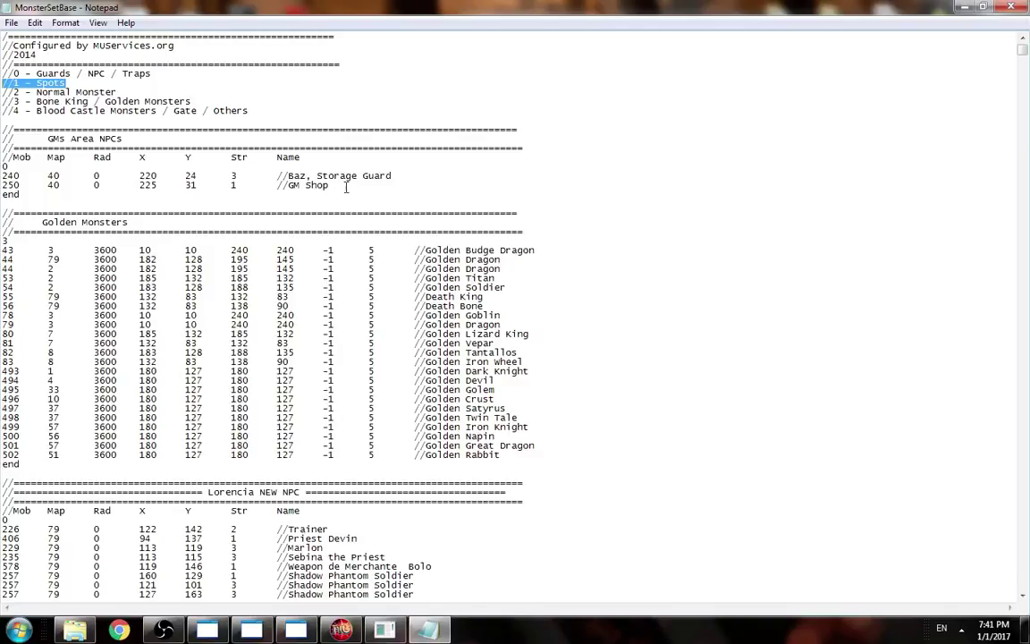
# Set the Quant of the mob 361 row under Custom monsters Adding to 50.
pyautogui.scroll(-18, 349, 292)
pyautogui.scroll(-20, 378, 320)
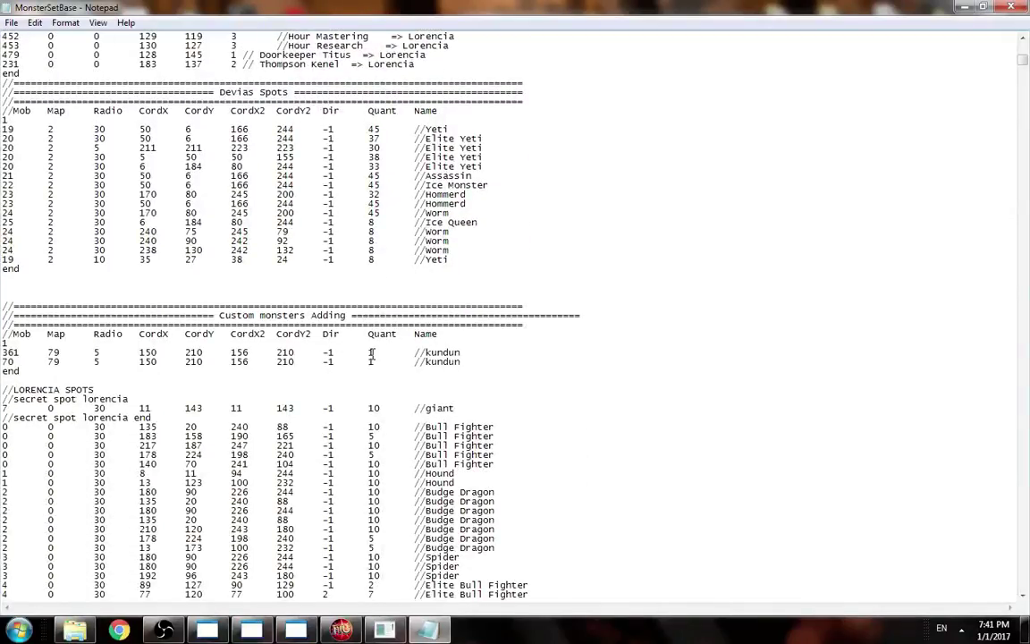
pyautogui.click(376, 354)
pyautogui.write('00')
pyautogui.press('BackSpace')
pyautogui.press('BackSpace')
pyautogui.press('BackSpace')
pyautogui.write('150')
pyautogui.press('BackSpace')
# Highlight the Custom monsters Adding block, copy mob number 361 and open the Monster file from the Monsters folder.
pyautogui.moveTo(44, 370); pyautogui.dragTo(3, 286)
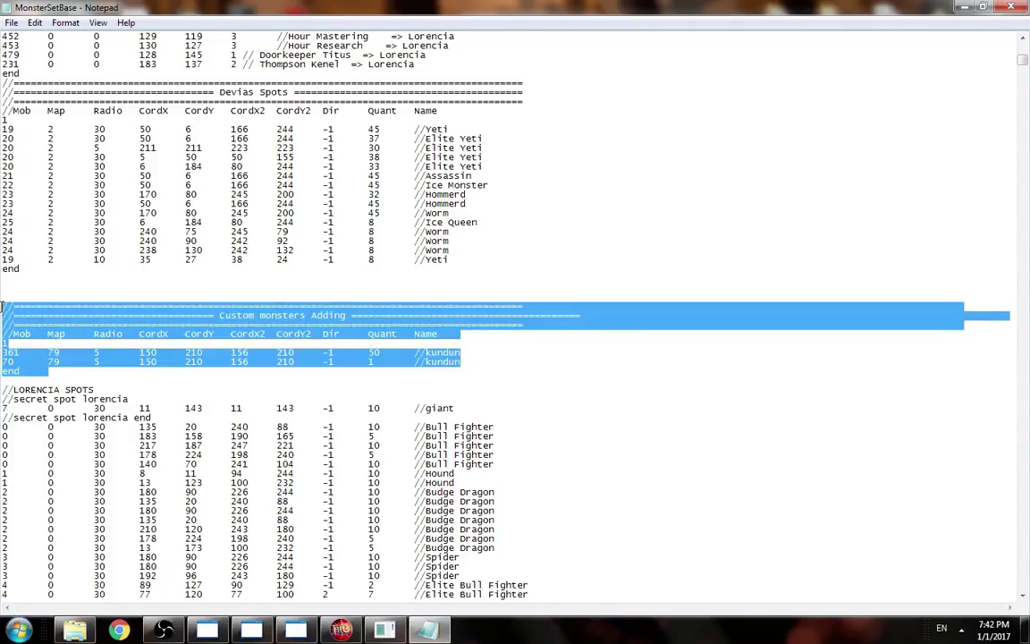
pyautogui.scroll(-2, 3, 287)
pyautogui.click(82, 280)
pyautogui.doubleClick(9, 296)
pyautogui.hotkey('ctrl', 'c')
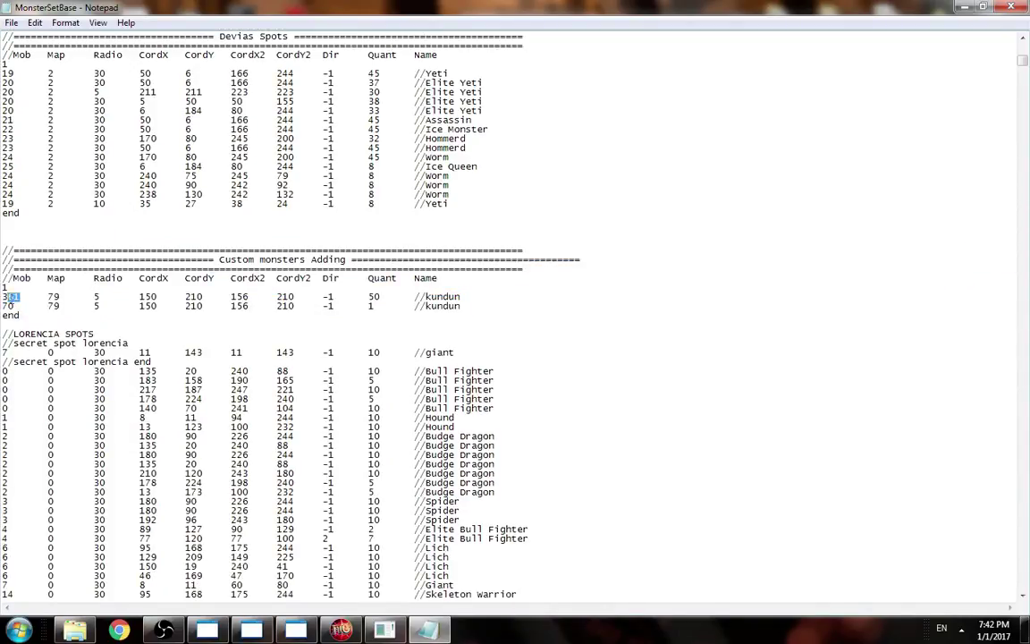
pyautogui.click(389, 633)
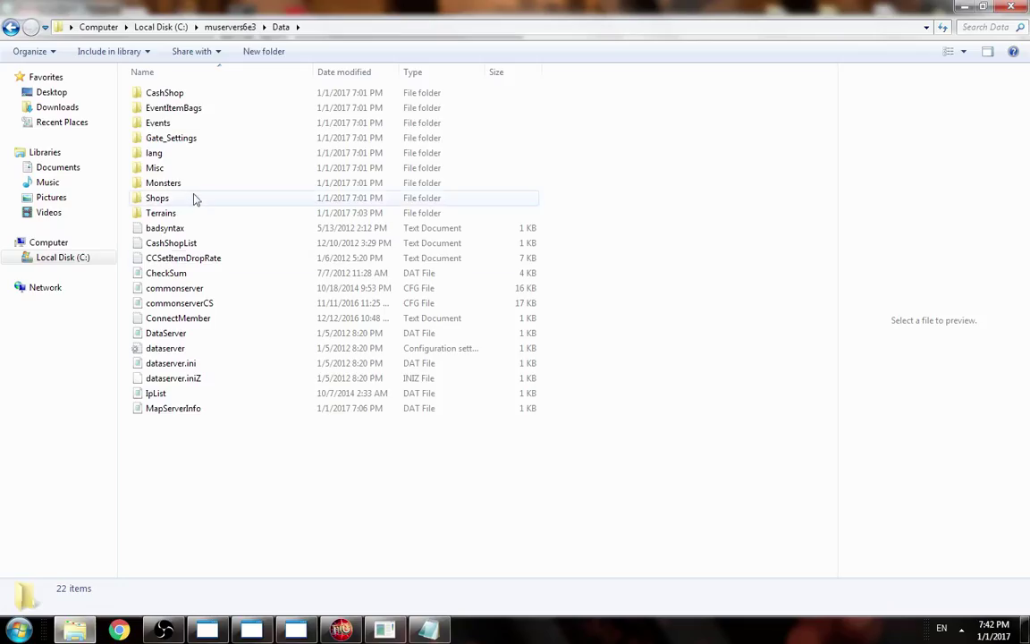
pyautogui.doubleClick(191, 181)
pyautogui.doubleClick(183, 139)
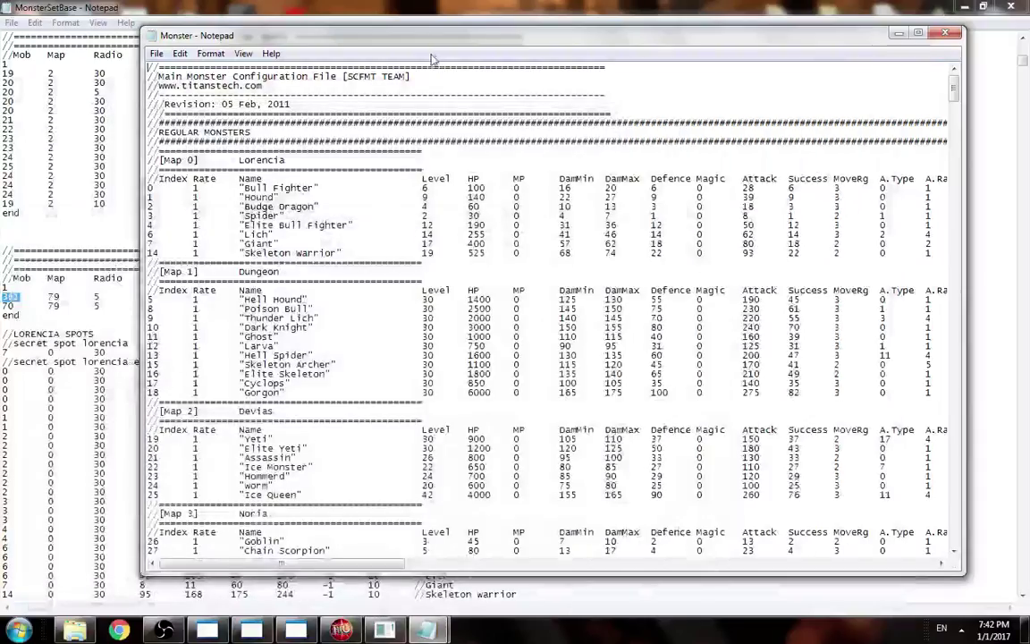
# Place the Monster window beside MonsterSetBase, search it for 361 and highlight the Nightmare entry's index and name.
pyautogui.moveTo(392, 41); pyautogui.dragTo(542, 43)
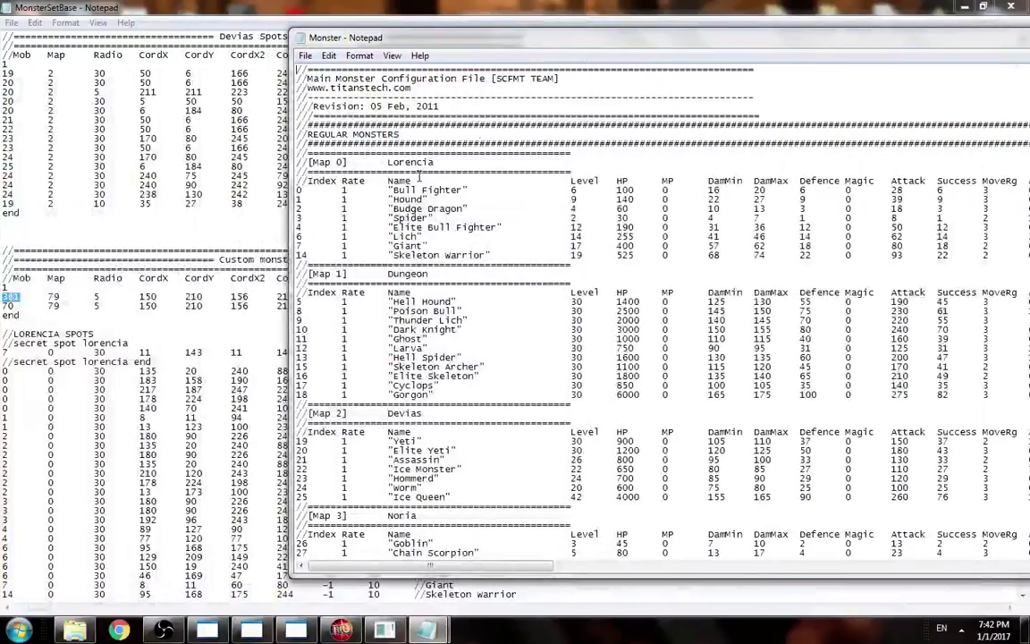
pyautogui.scroll(-14, 429, 295)
pyautogui.hotkey('ctrl', 'f')
pyautogui.hotkey('ctrl', 'v')
pyautogui.press('Return')
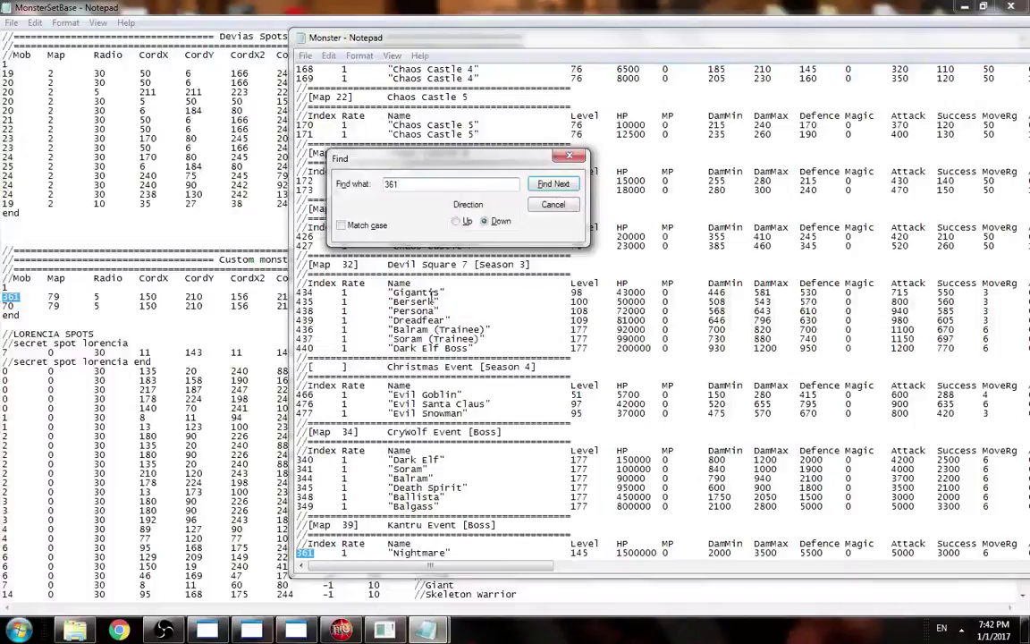
pyautogui.click(560, 156)
pyautogui.moveTo(458, 471); pyautogui.dragTo(267, 470)
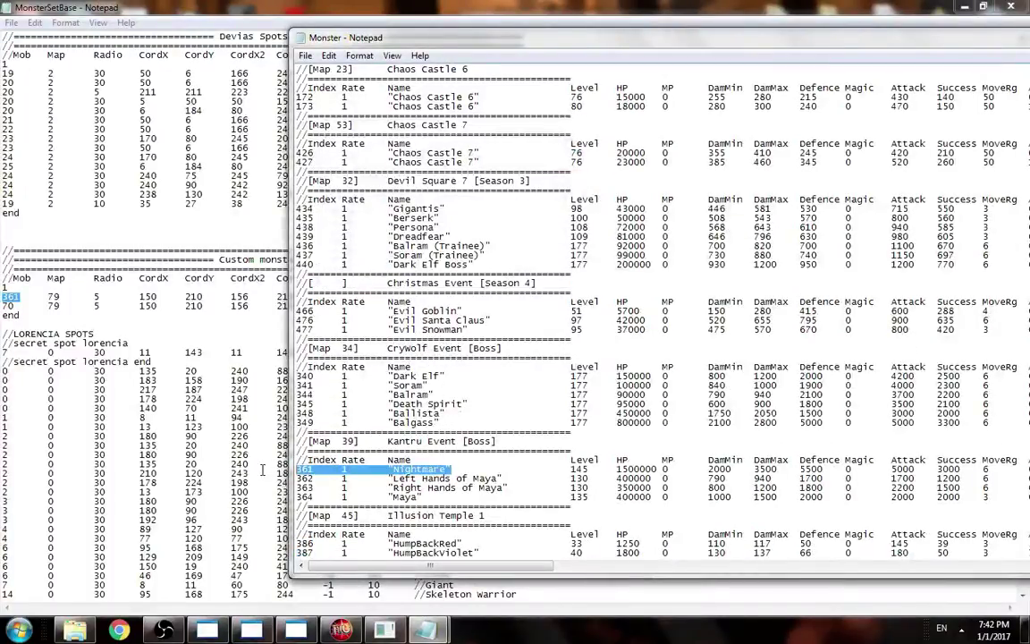
# Change the name comment of the mob 70 row in MonsterSetBase to "queen raininer".
pyautogui.click(12, 303)
pyautogui.moveTo(460, 306); pyautogui.dragTo(425, 309)
pyautogui.write('queen raininer')
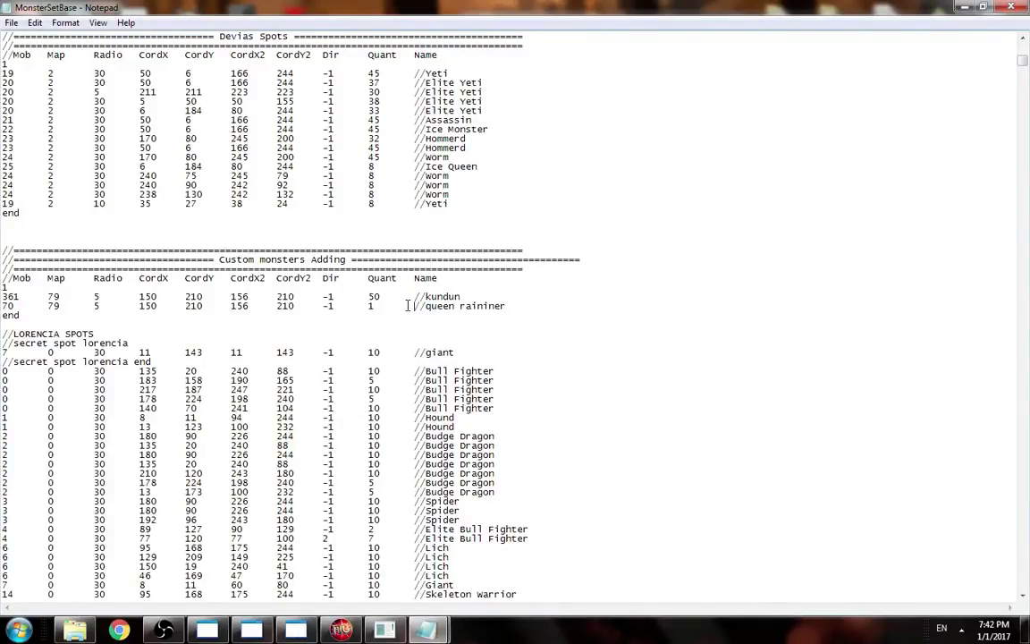
# Highlight the whole Custom monsters Adding block from its header to "end" and compare it with the neighbouring spot sections.
pyautogui.moveTo(20, 314); pyautogui.dragTo(3, 253)
pyautogui.scroll(-3, 272, 296)
pyautogui.scroll(5, 259, 322)
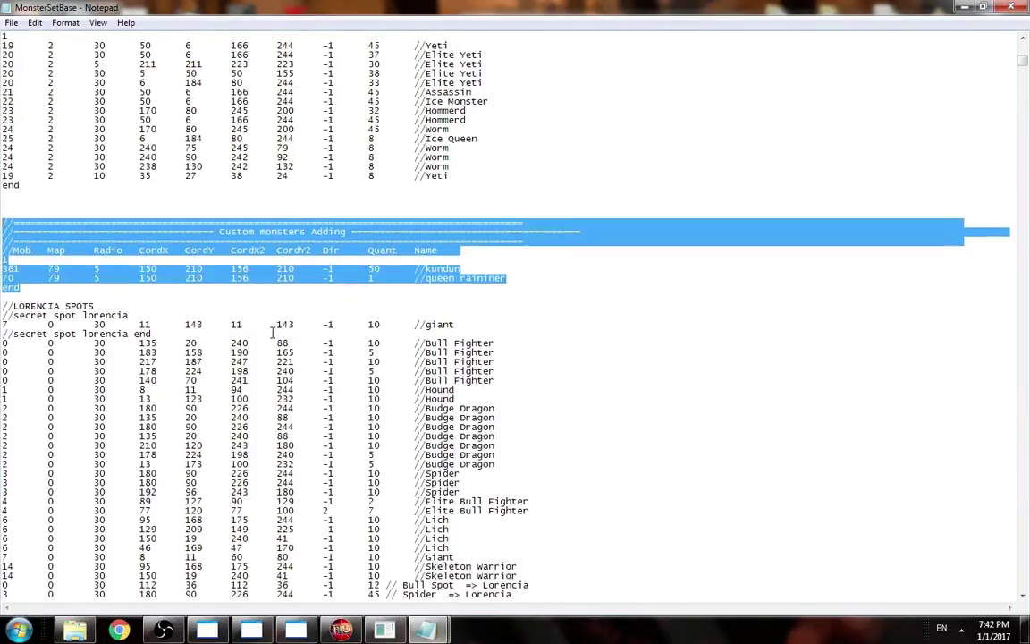
pyautogui.scroll(-4, 233, 348)
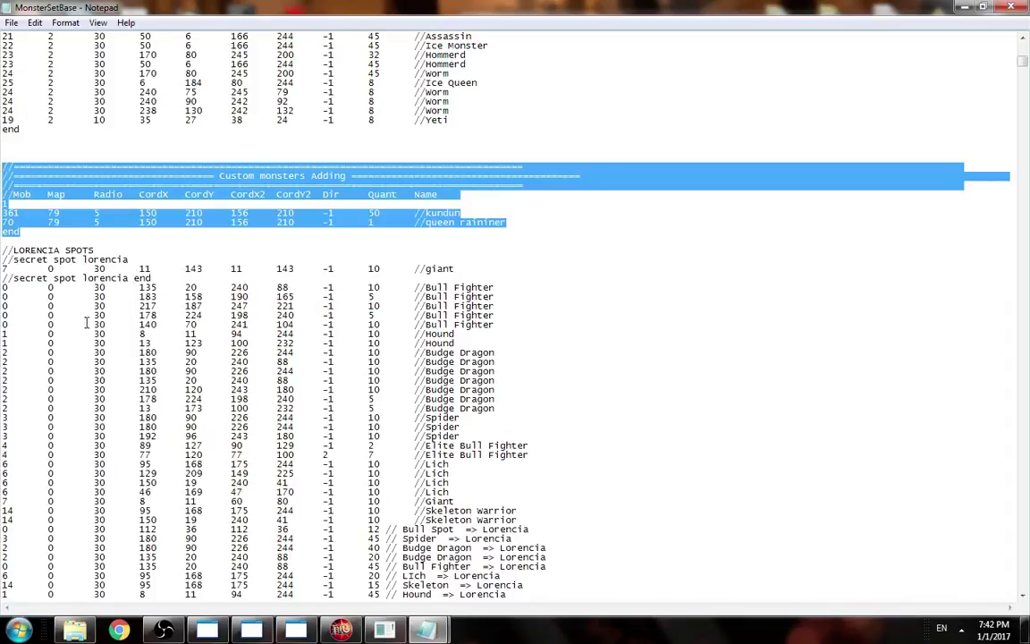
pyautogui.scroll(5, 475, 345)
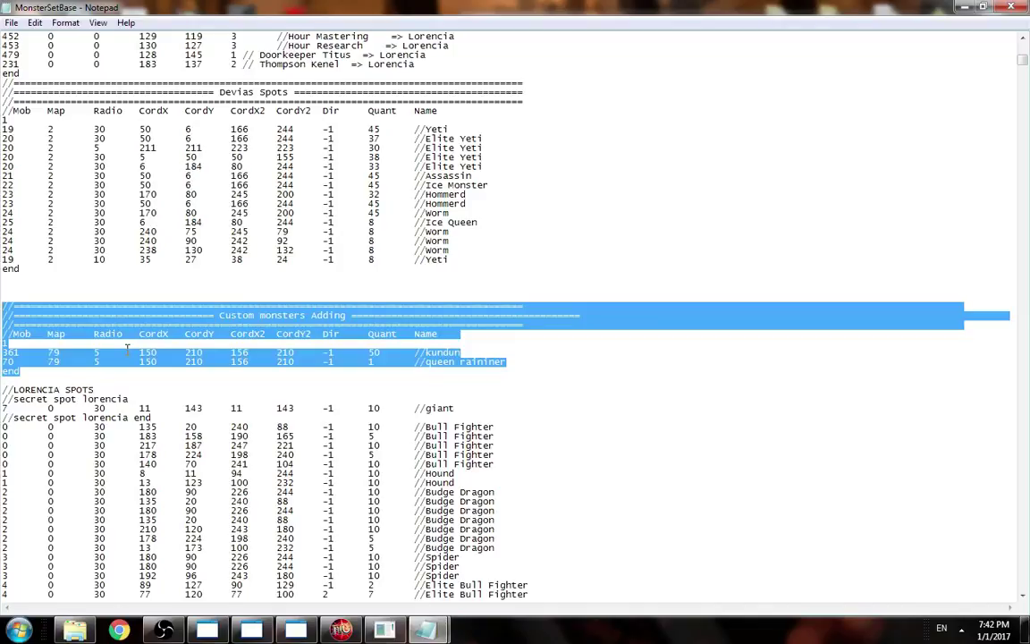
pyautogui.scroll(1, 127, 348)
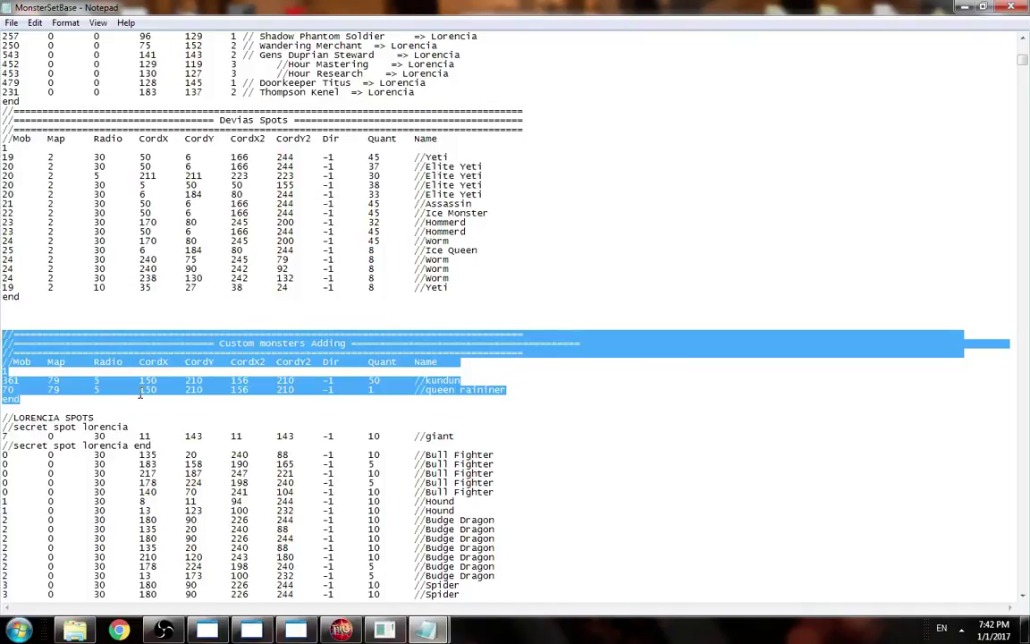
# Highlight the queen raininer row's coordinates and insert "< - >" between the first and second coordinate pairs.
pyautogui.moveTo(139, 392)
pyautogui.mouseDown()
pyautogui.moveTo(296, 391)
pyautogui.moveTo(139, 392)
pyautogui.mouseUp()
pyautogui.click(296, 390)
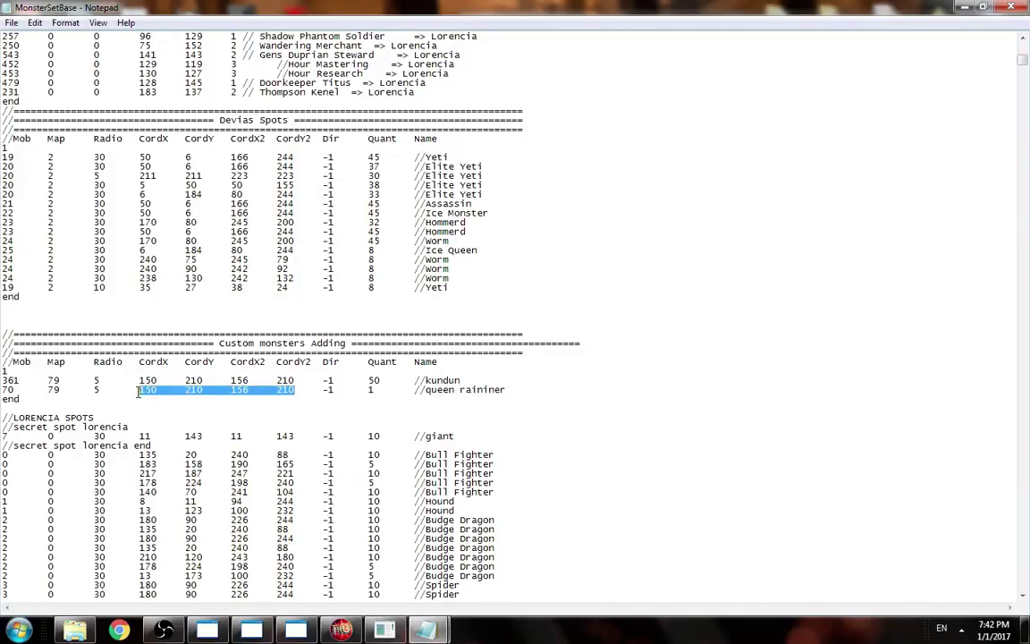
pyautogui.click(204, 391)
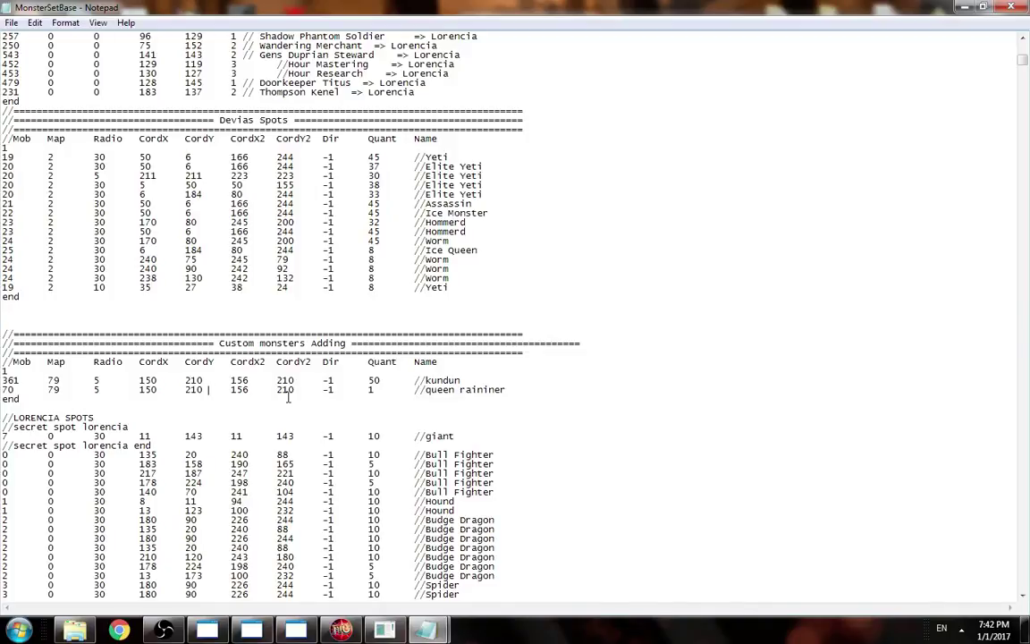
pyautogui.write('< - >')
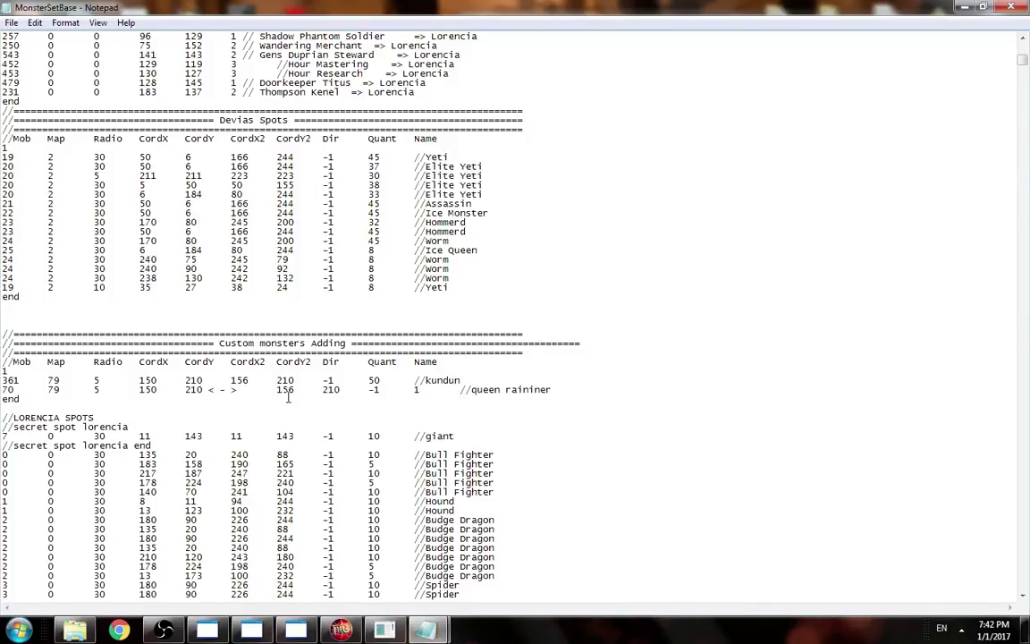
pyautogui.press('Delete')
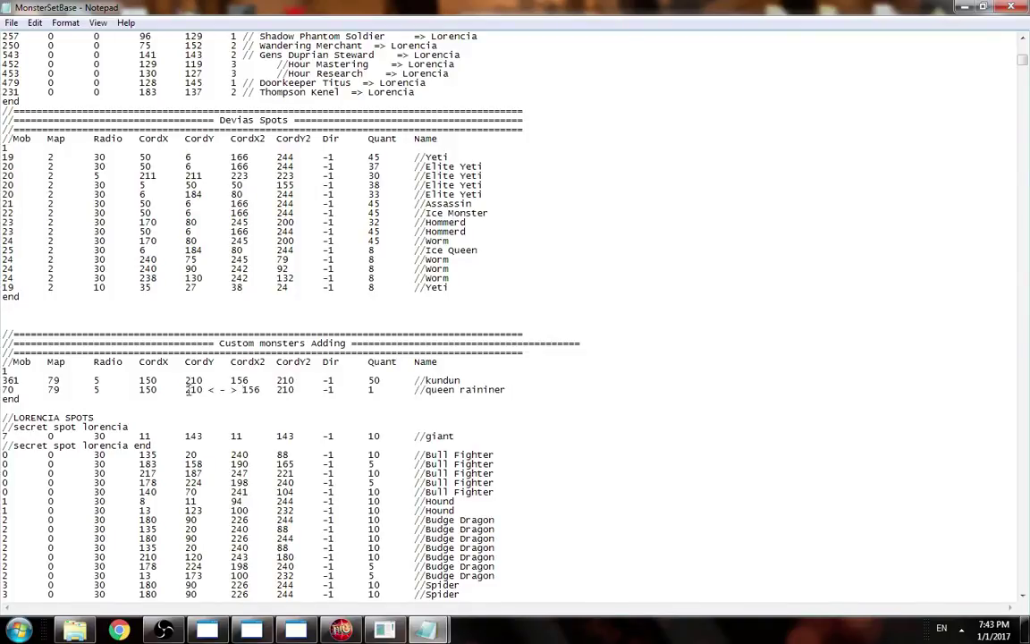
# Highlight the coordinate pairs, remove the "< - >" marker and restore the tab spacing in the queen raininer row.
pyautogui.moveTo(139, 391); pyautogui.dragTo(281, 396)
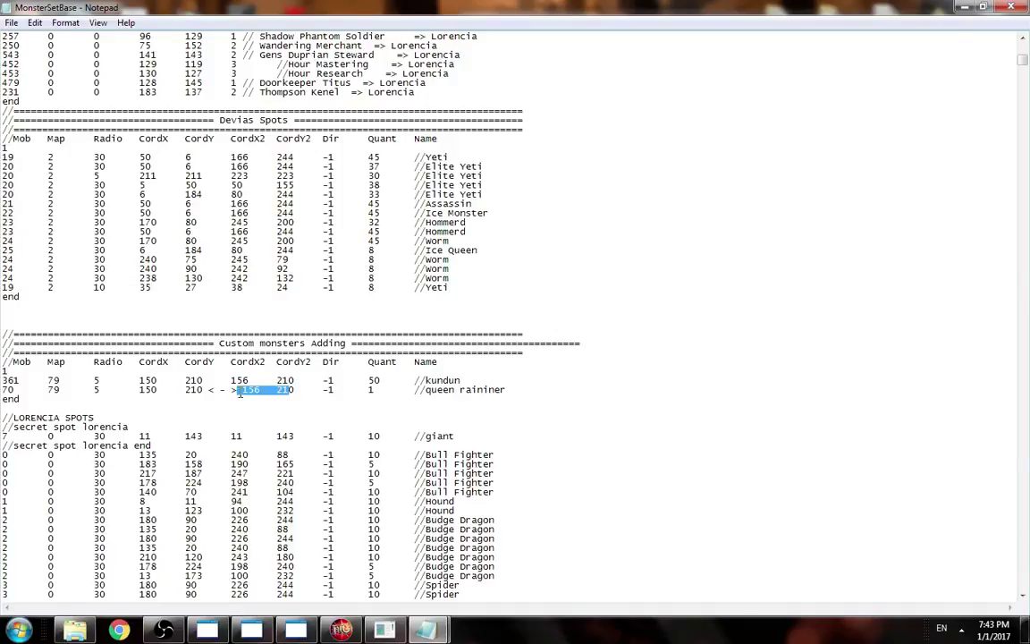
pyautogui.moveTo(239, 394); pyautogui.dragTo(204, 394)
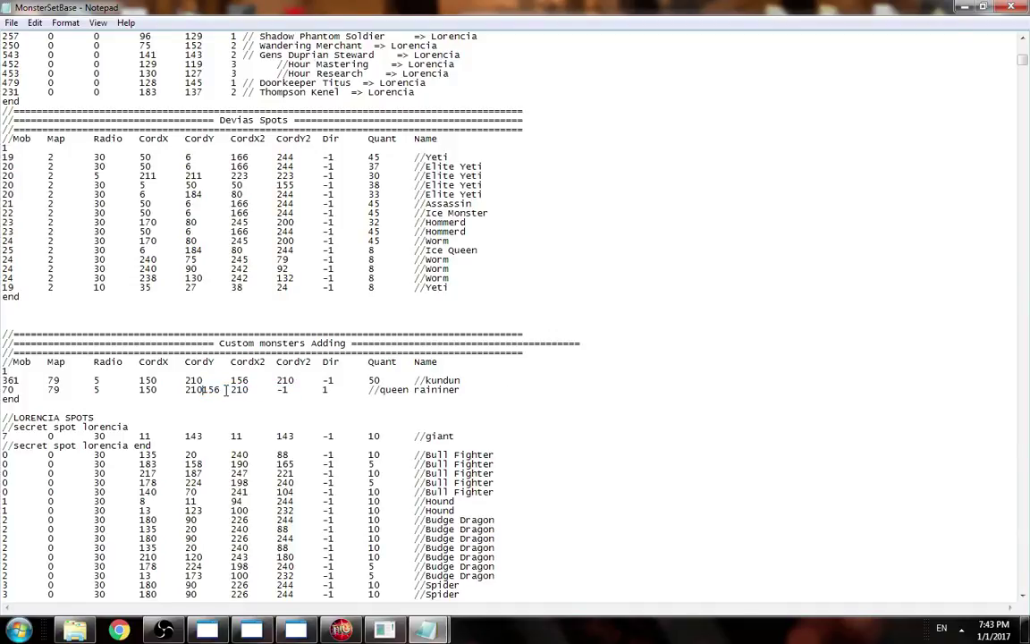
pyautogui.press('Tab')
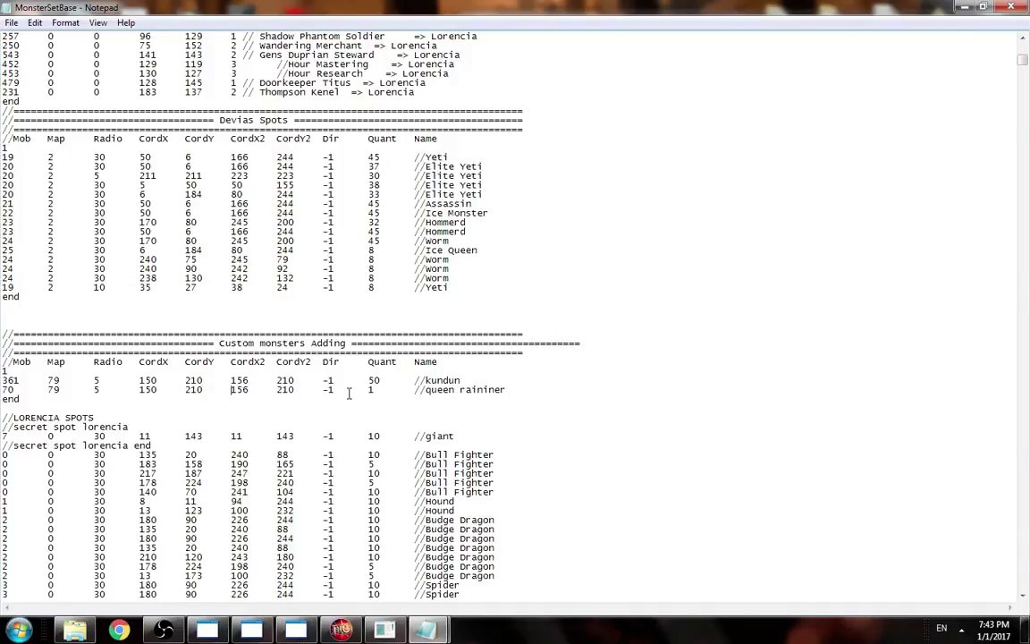
pyautogui.press('BackSpace')
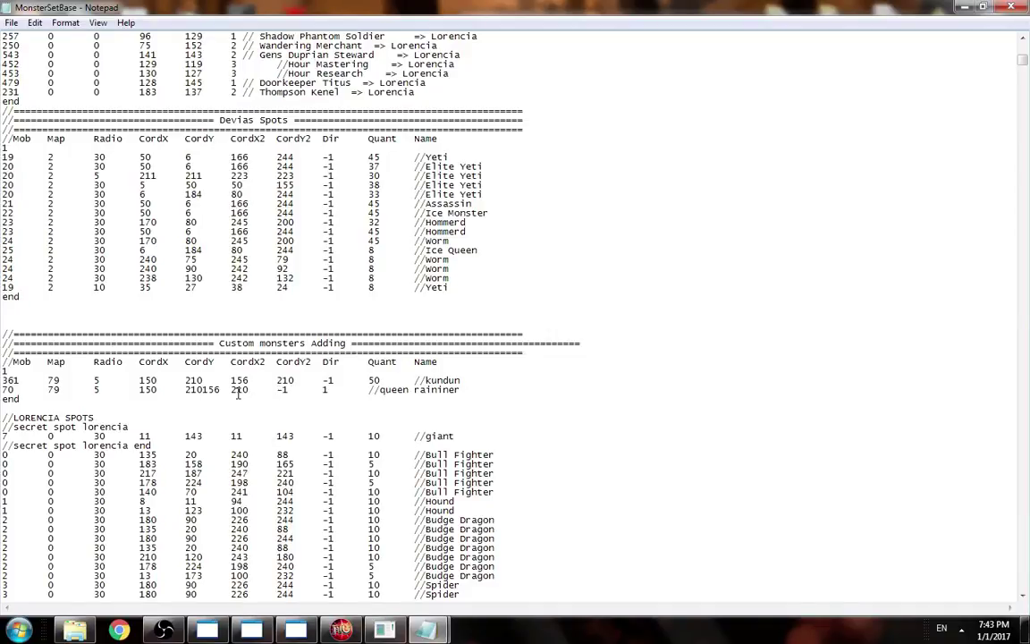
pyautogui.moveTo(219, 390)
pyautogui.mouseDown()
pyautogui.moveTo(191, 394)
pyautogui.moveTo(218, 394)
pyautogui.mouseUp()
pyautogui.hotkey('ctrl', 'z')
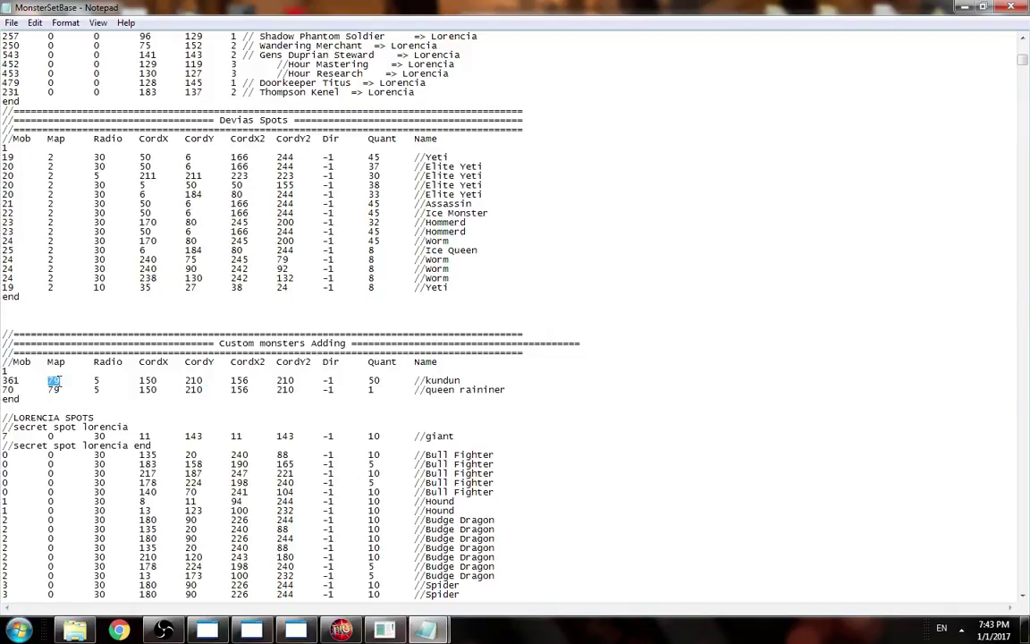
# Highlight the kundun row's quantity and name comment and set its Quant to 1.
pyautogui.doubleClick(374, 380)
pyautogui.moveTo(415, 381); pyautogui.dragTo(461, 381)
pyautogui.doubleClick(372, 382)
pyautogui.write('1')
# Look through the remaining spawn sections of MonsterSetBase down to the Balgass Refuge block at the end.
pyautogui.scroll(-5, 377, 370)
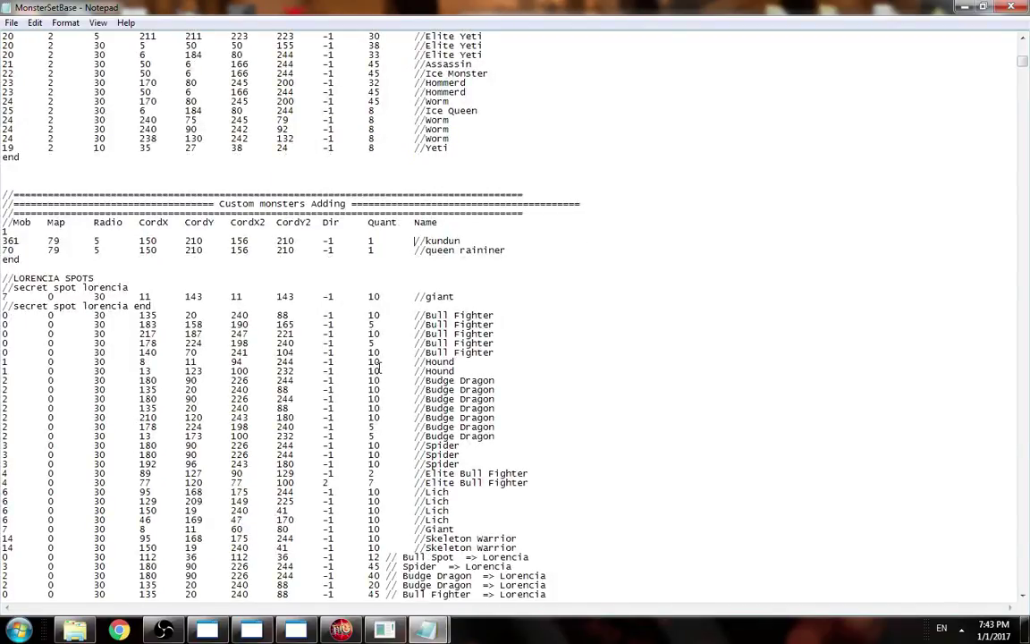
pyautogui.scroll(-5, 342, 381)
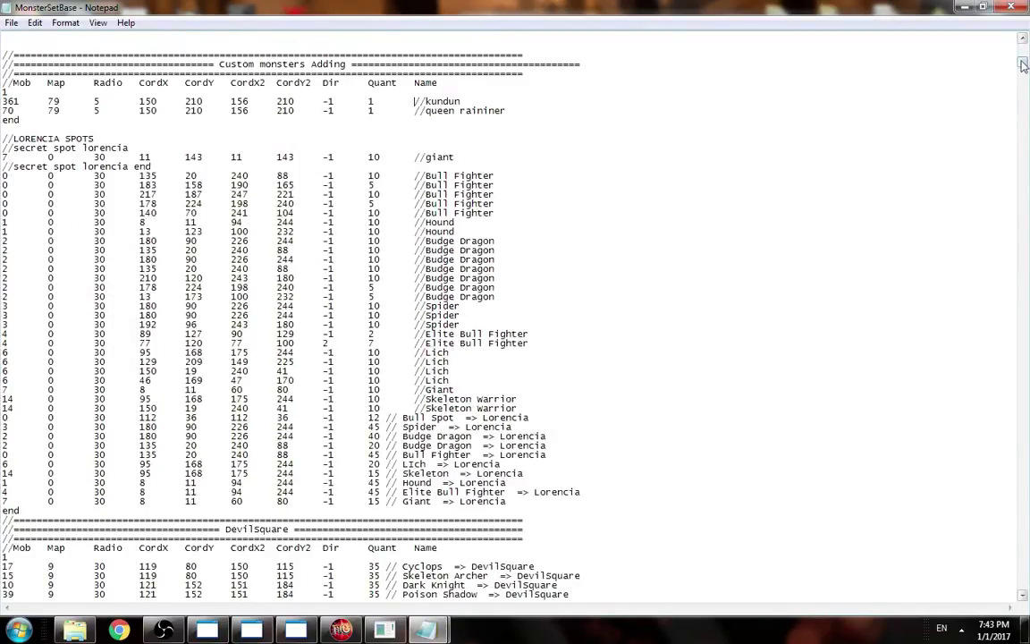
pyautogui.moveTo(1024, 65); pyautogui.dragTo(1023, 588)
pyautogui.click(421, 277)
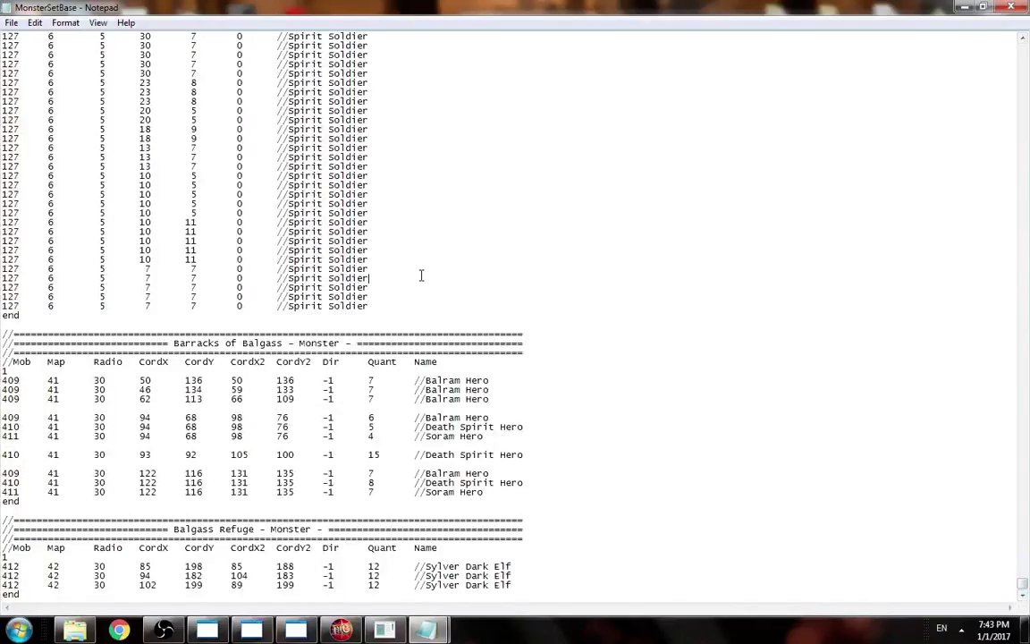
# Minimize MonsterSetBase, close the Monster file and reposition the MU game window on the desktop.
pyautogui.click(967, 7)
pyautogui.doubleClick(571, 44)
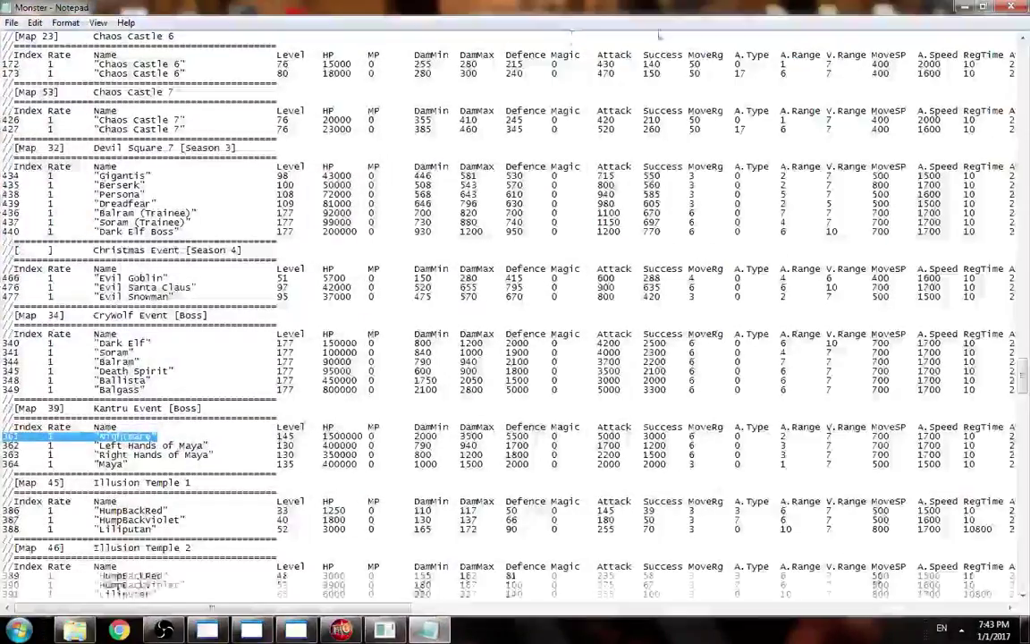
pyautogui.click(1011, 6)
pyautogui.moveTo(893, 19); pyautogui.dragTo(520, 18)
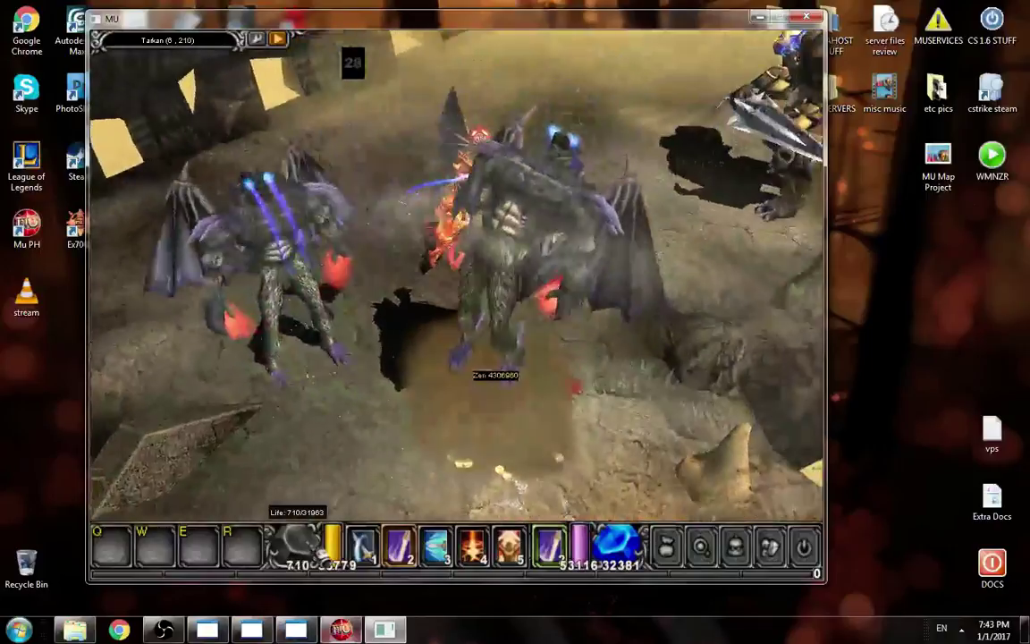
# Reopen MonsterSetBase from the Monsters folder and highlight the Radio value of the first Yeti row in Devias Spots.
pyautogui.click(74, 629)
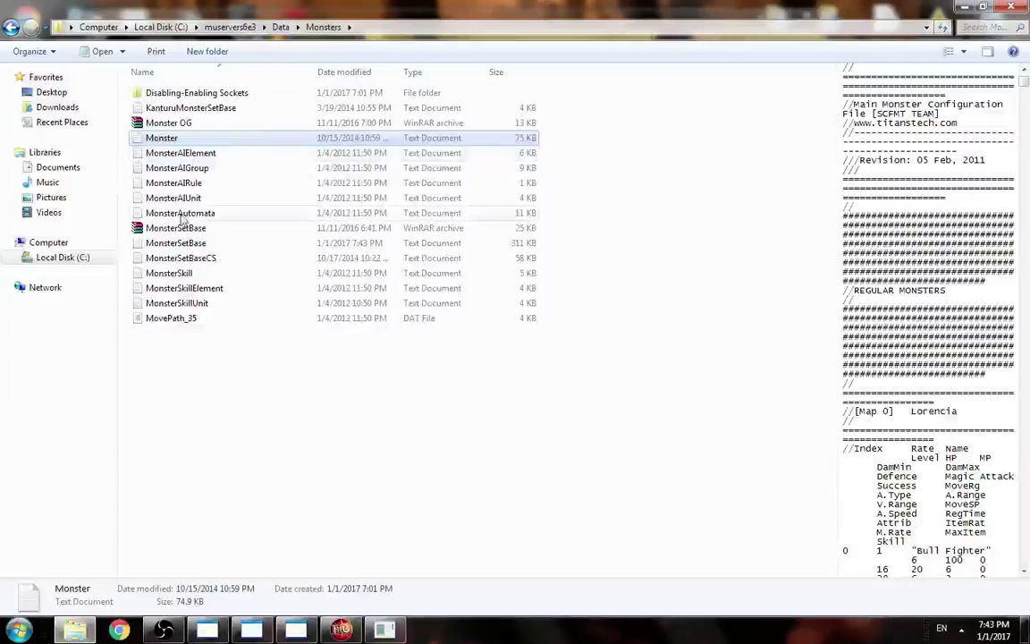
pyautogui.doubleClick(177, 243)
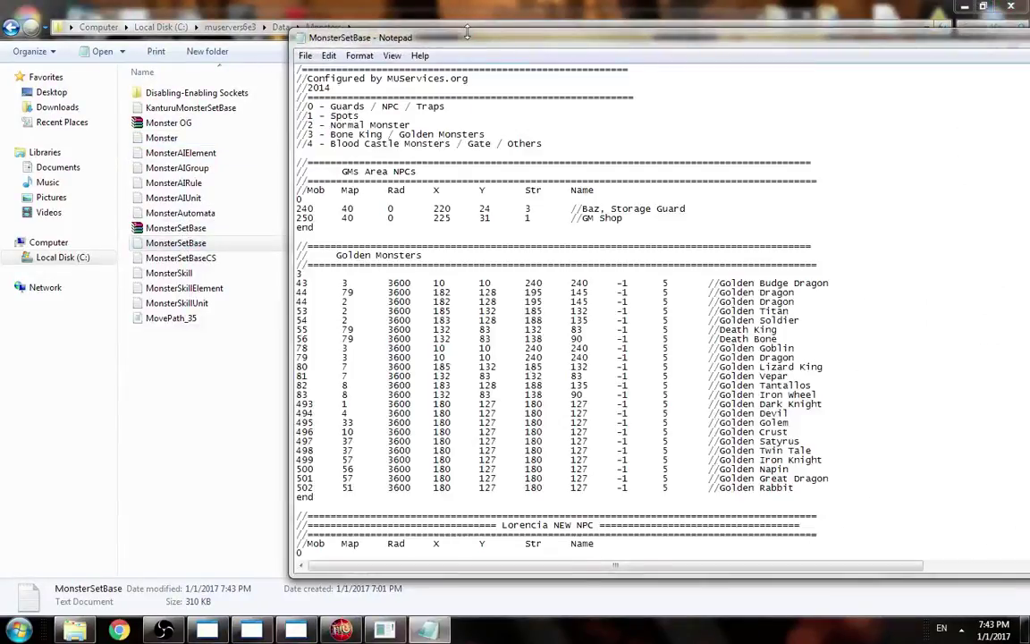
pyautogui.scroll(-20, 446, 258)
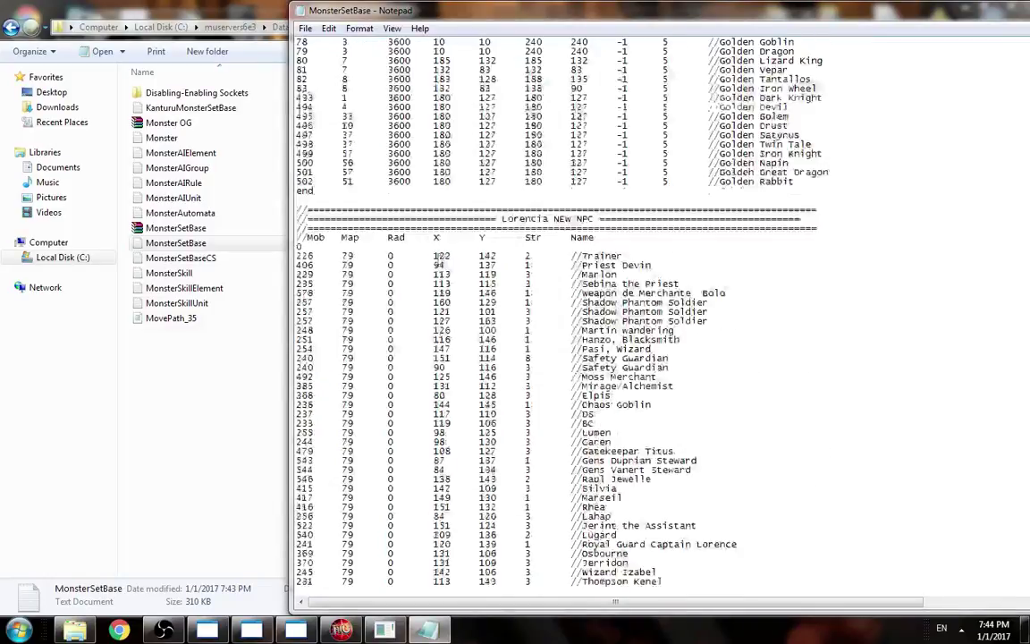
pyautogui.scroll(4, 435, 215)
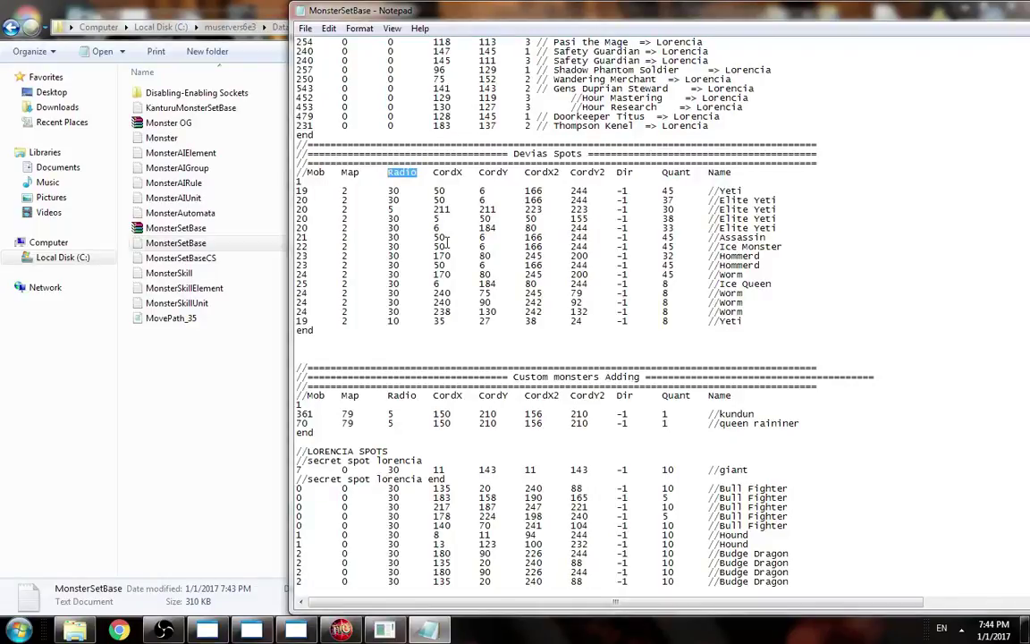
pyautogui.moveTo(389, 191); pyautogui.dragTo(402, 191)
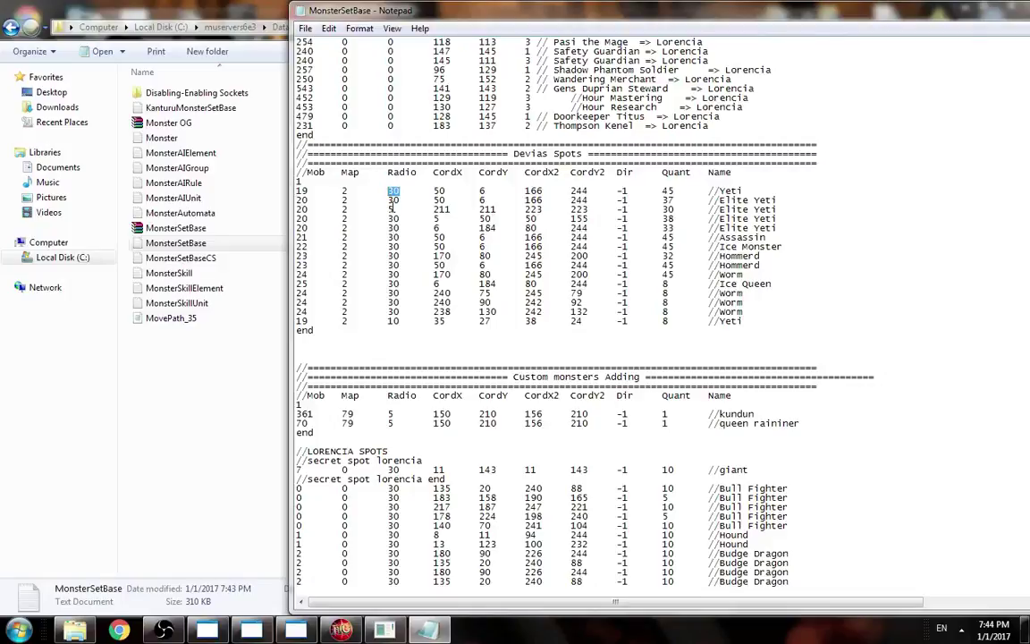
pyautogui.scroll(3, 445, 242)
pyautogui.scroll(-1, 448, 246)
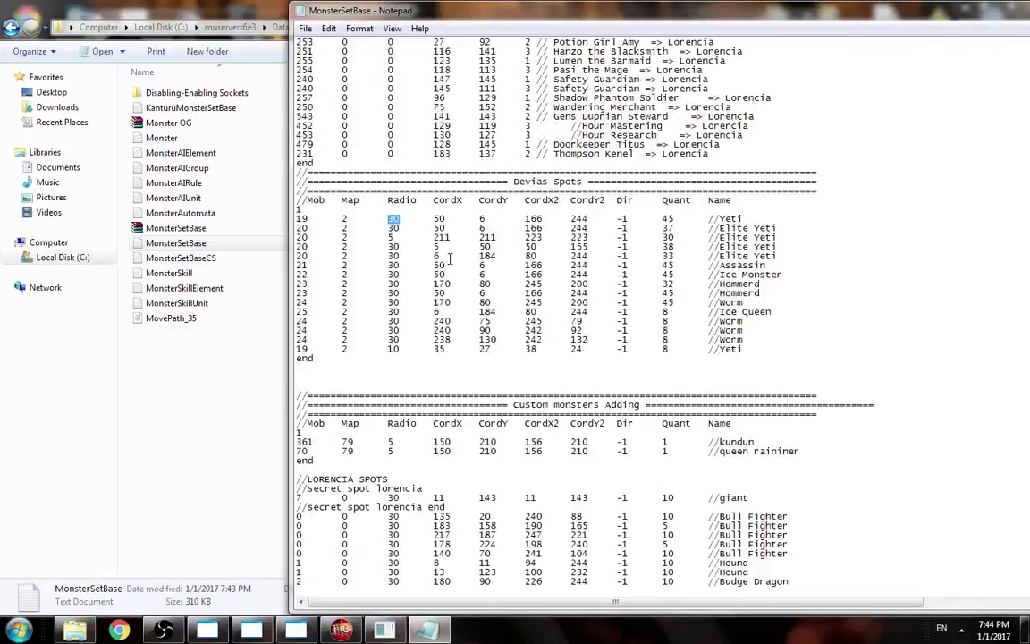
pyautogui.scroll(-4, 450, 258)
pyautogui.scroll(-1, 450, 258)
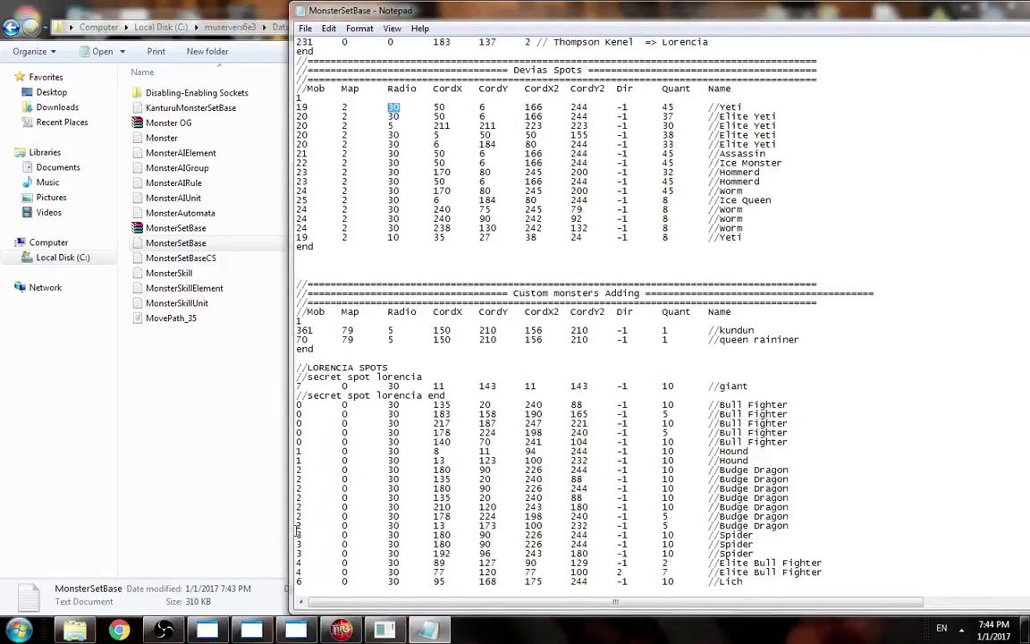
# Open the Monster file in a maximized window and examine the RegTime column from Lorencia down to the Kalima maps.
pyautogui.doubleClick(163, 138)
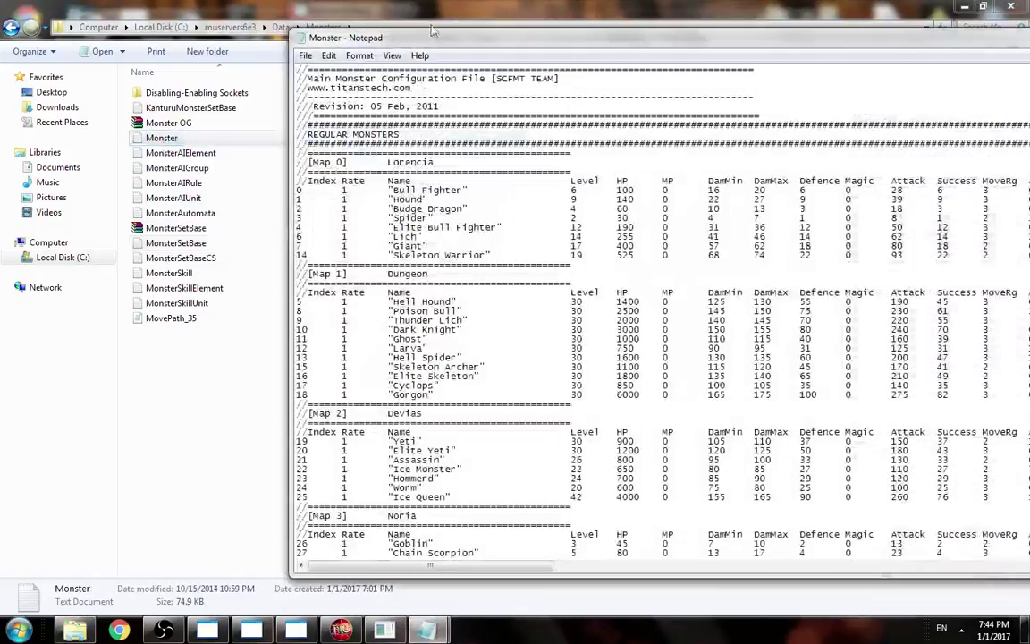
pyautogui.doubleClick(431, 37)
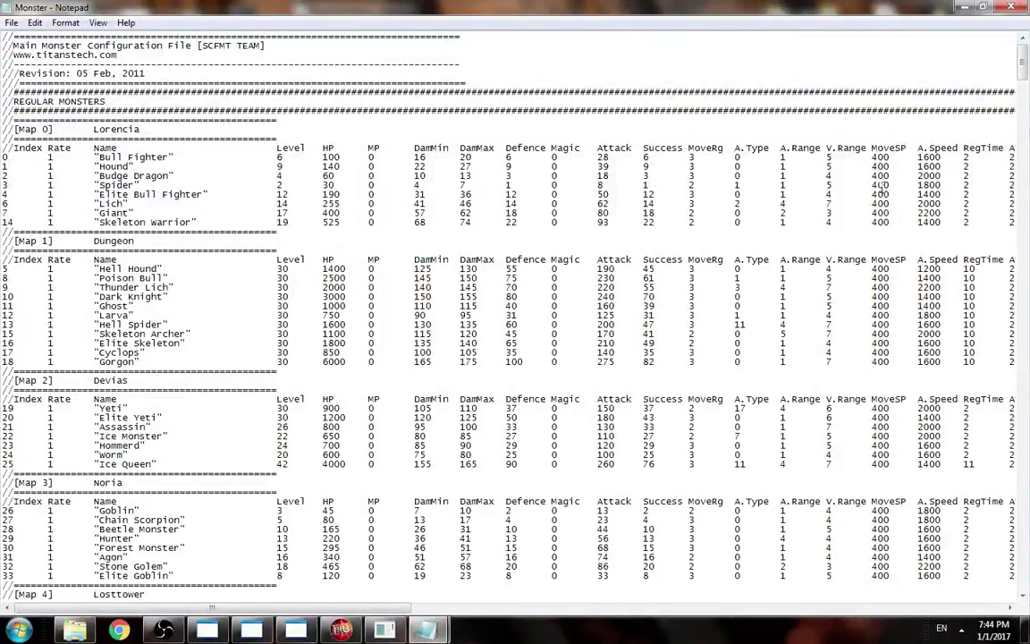
pyautogui.doubleClick(977, 268)
pyautogui.scroll(-9, 894, 259)
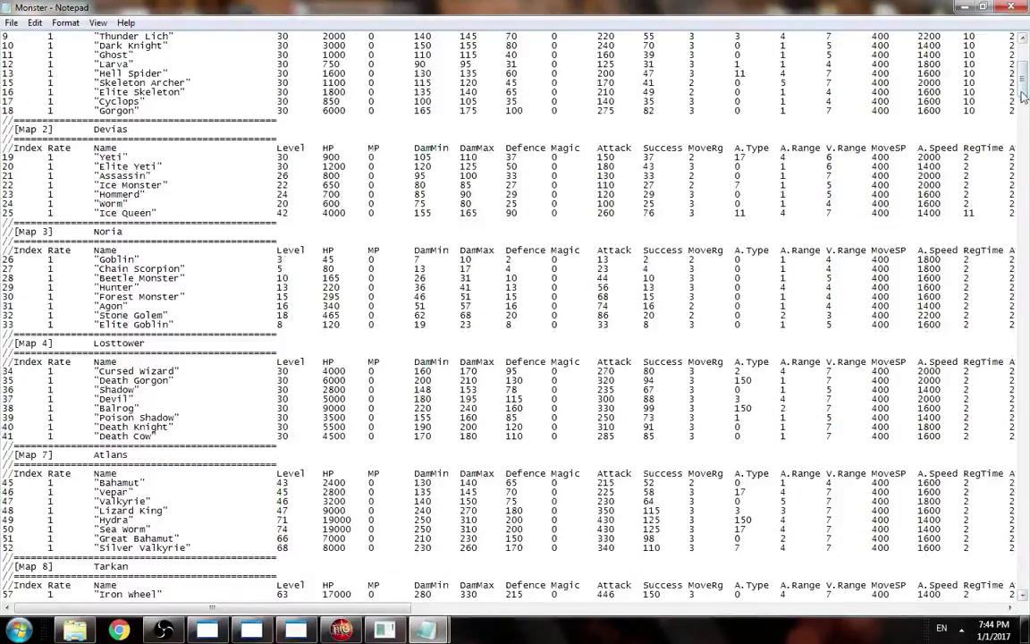
pyautogui.moveTo(1022, 83); pyautogui.dragTo(1022, 142)
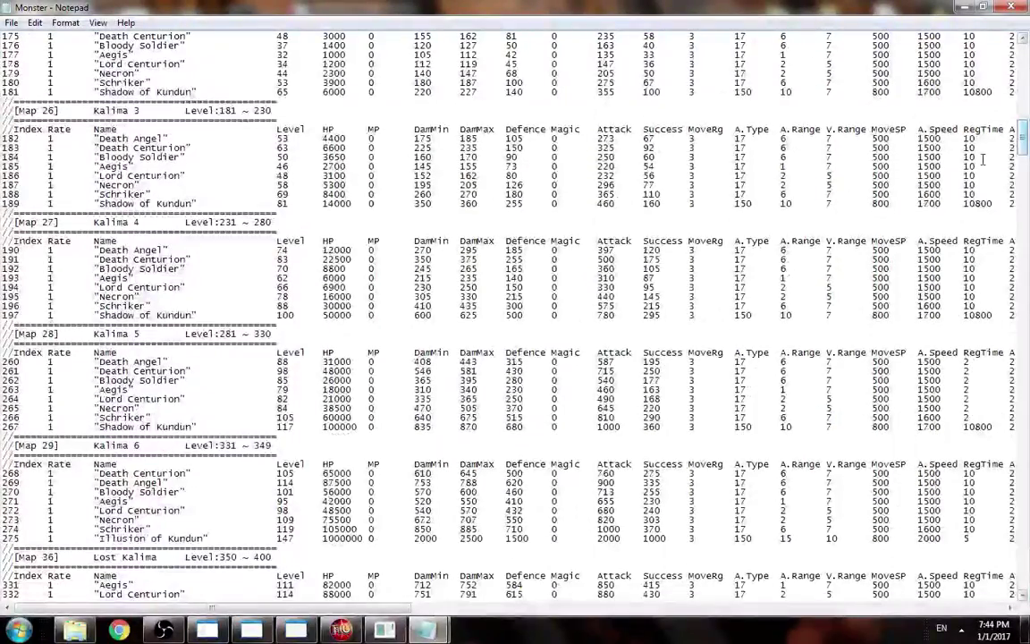
pyautogui.doubleClick(965, 138)
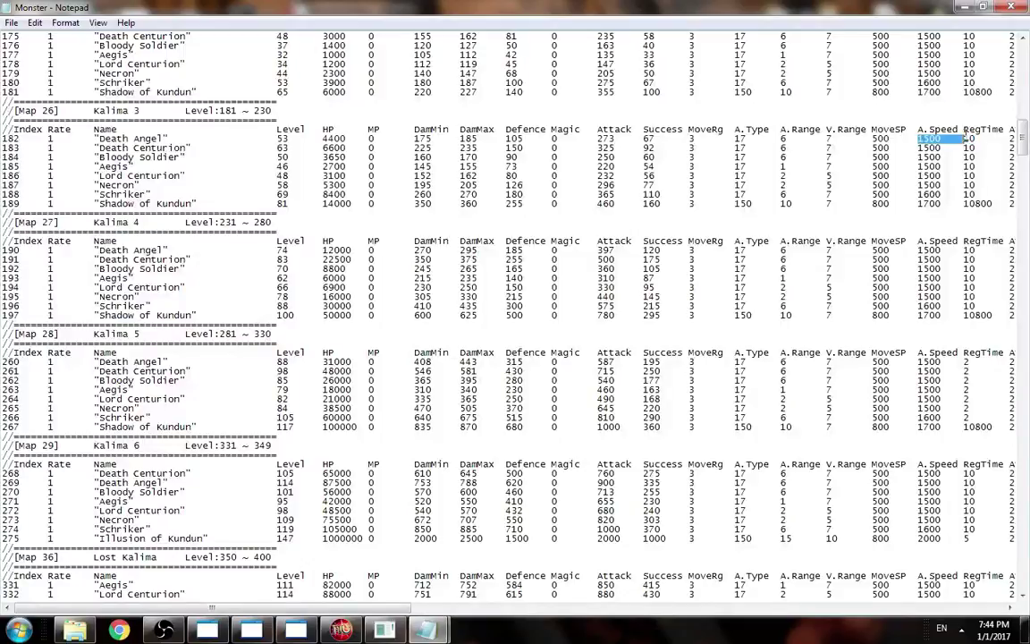
# Close the Monster file, the Monsters folder and MonsterSetBase to return to the MU game window.
pyautogui.click(1010, 6)
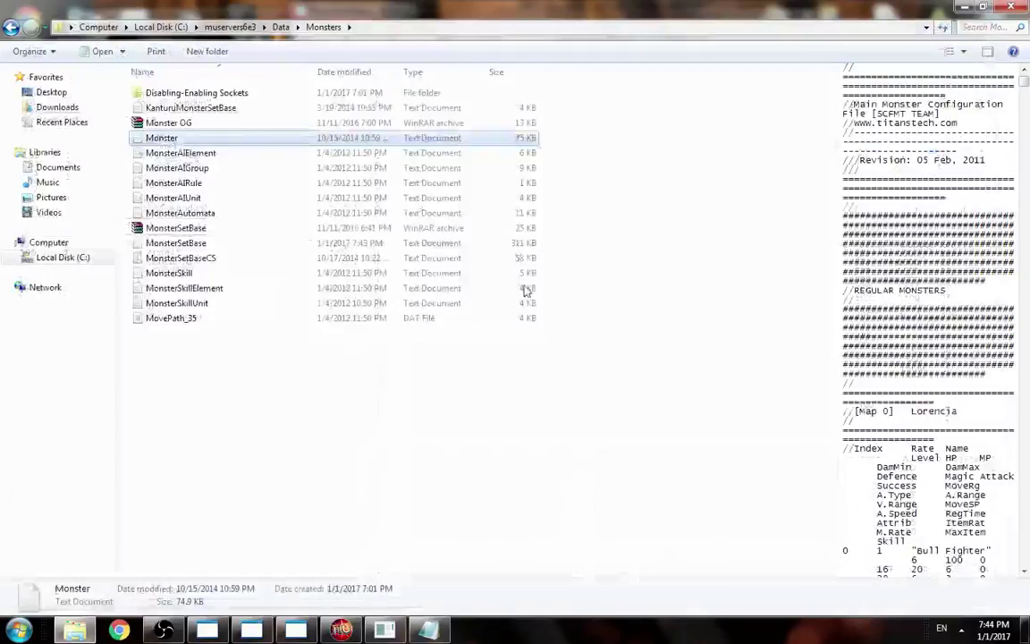
pyautogui.click(517, 381)
pyautogui.click(1010, 7)
pyautogui.moveTo(656, 14); pyautogui.dragTo(411, 2)
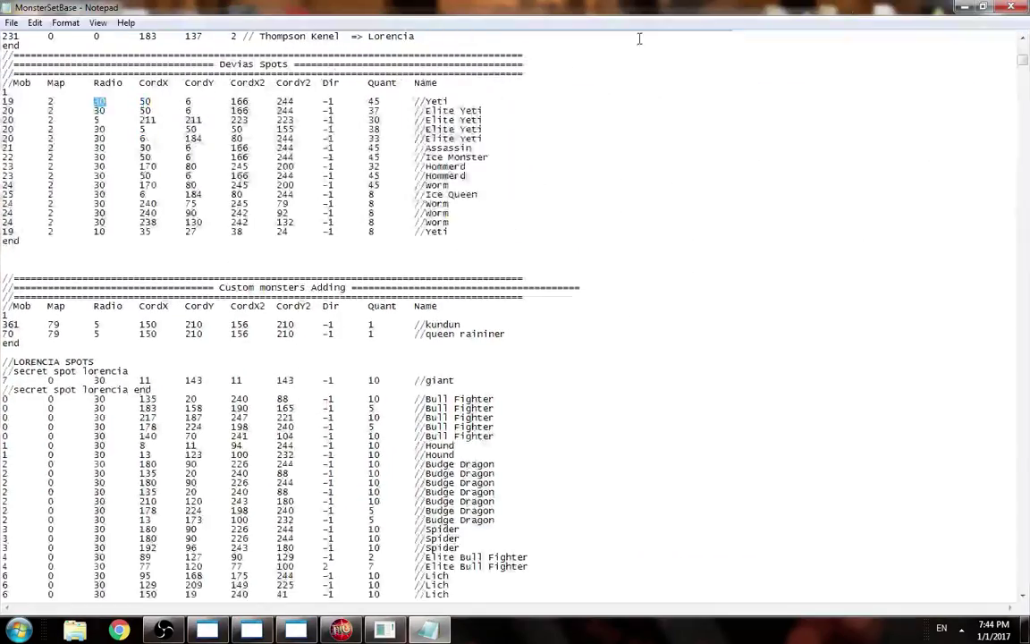
pyautogui.hotkey('alt', 'F4')
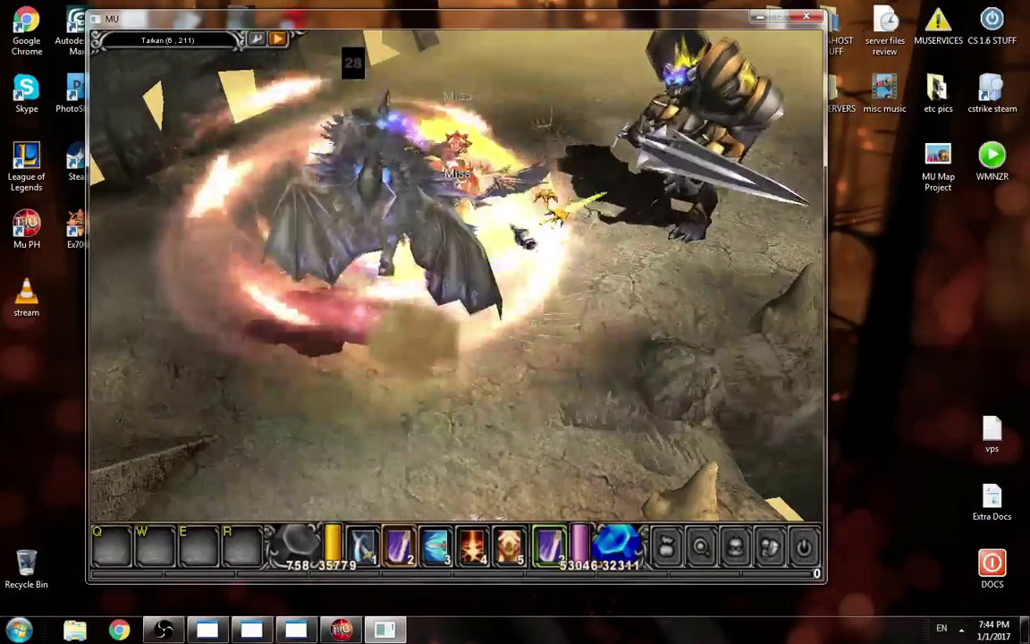
# Move the character around the Tarkan spot and attack the Beam Knights there.
pyautogui.click(576, 248)
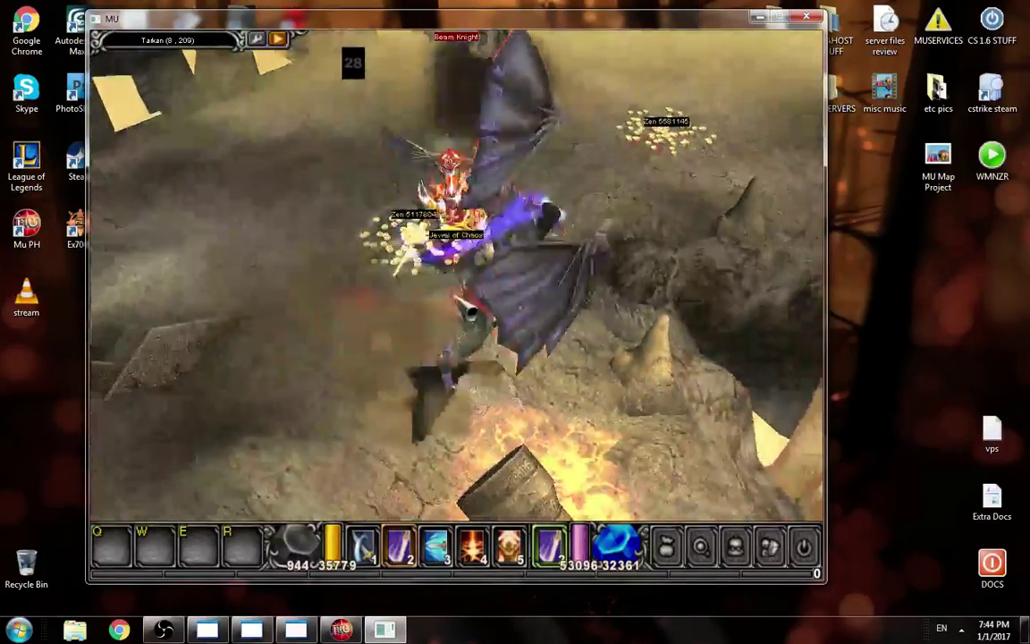
pyautogui.click(476, 267)
pyautogui.rightClick(476, 267)
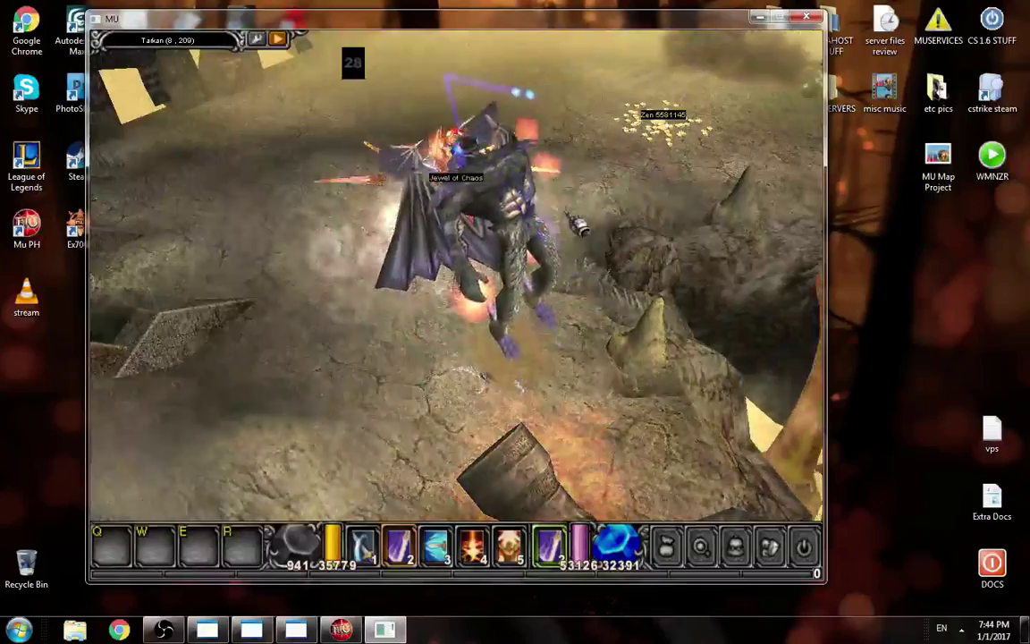
pyautogui.click(580, 228)
pyautogui.click(391, 334)
pyautogui.click(520, 233)
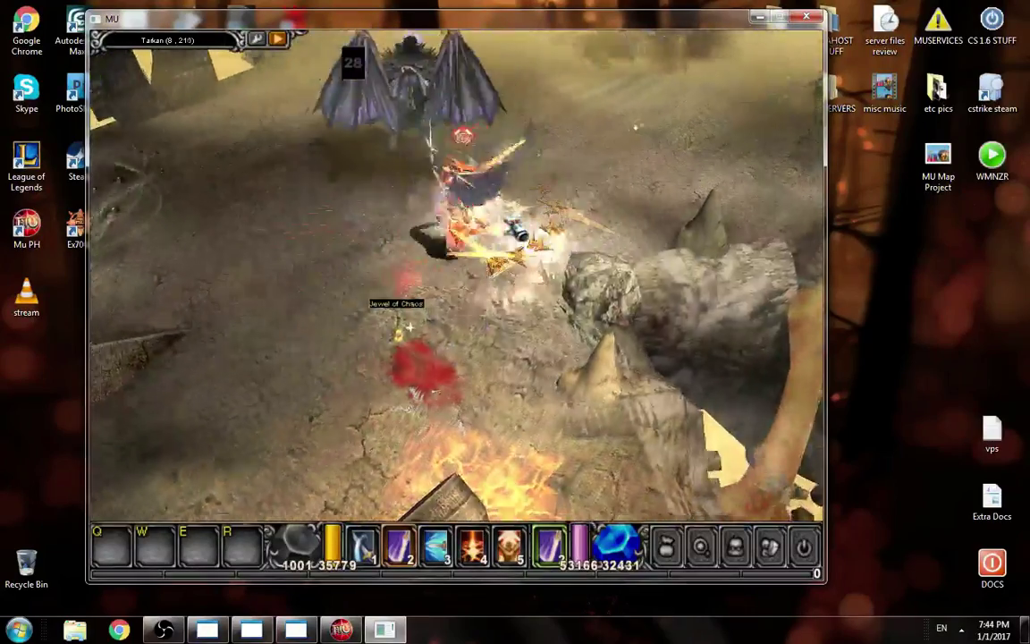